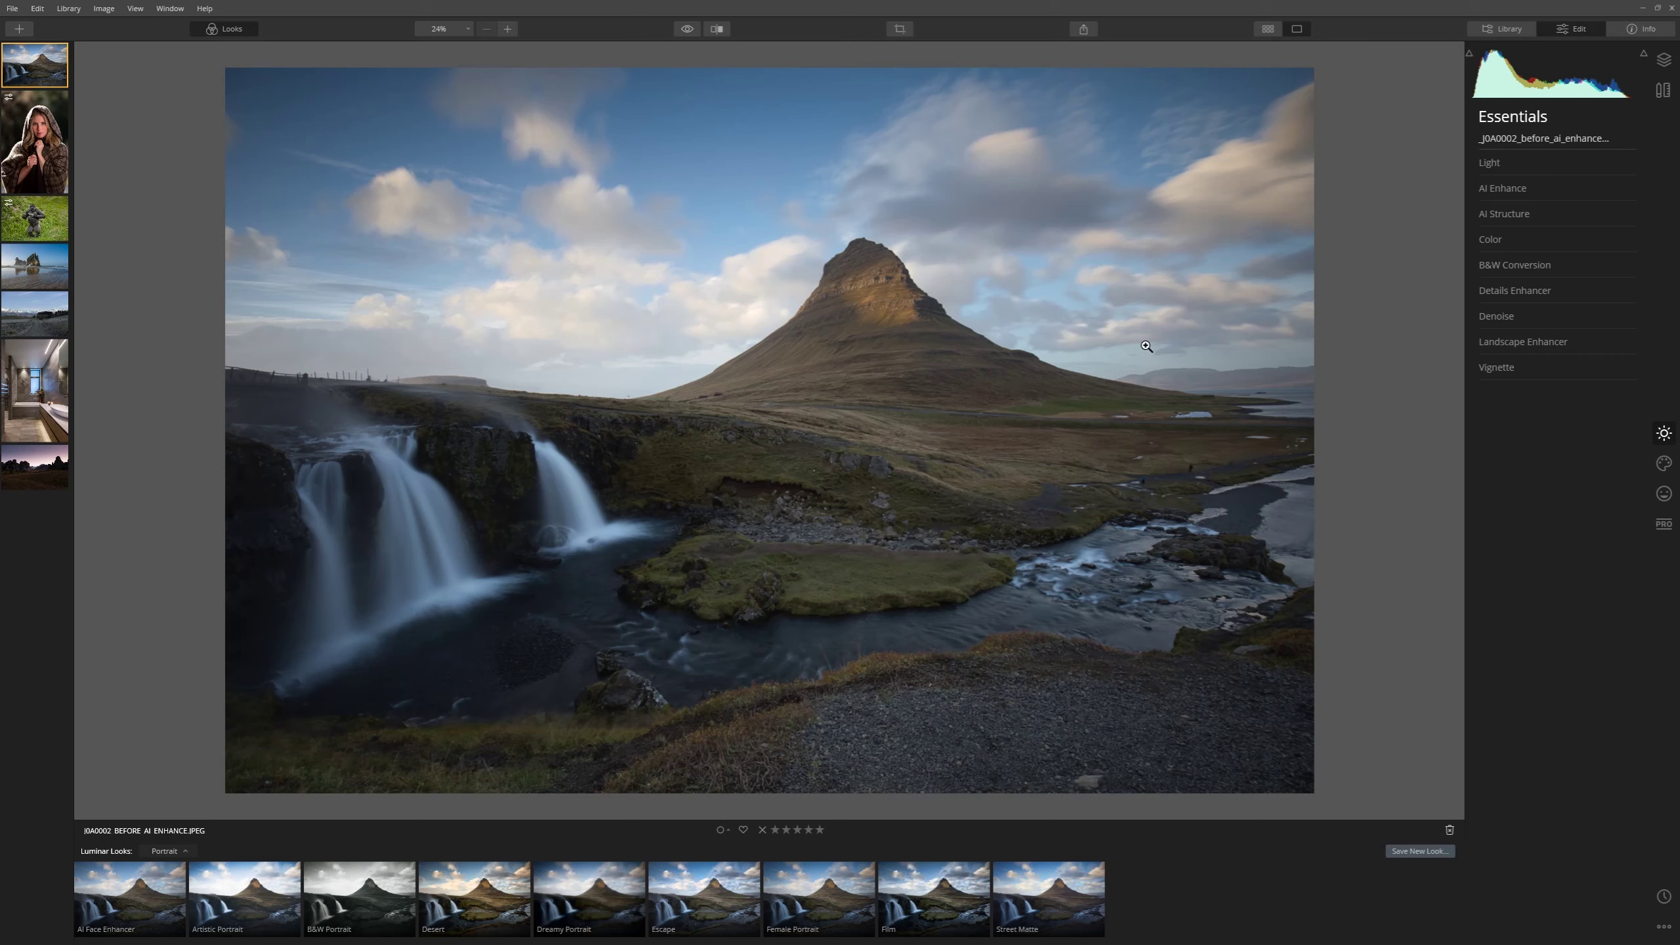
Give the waterfall photo AI Accent 100 and AI Sky Enhancer 30, comparing the effect on and off
left_click(1492, 190)
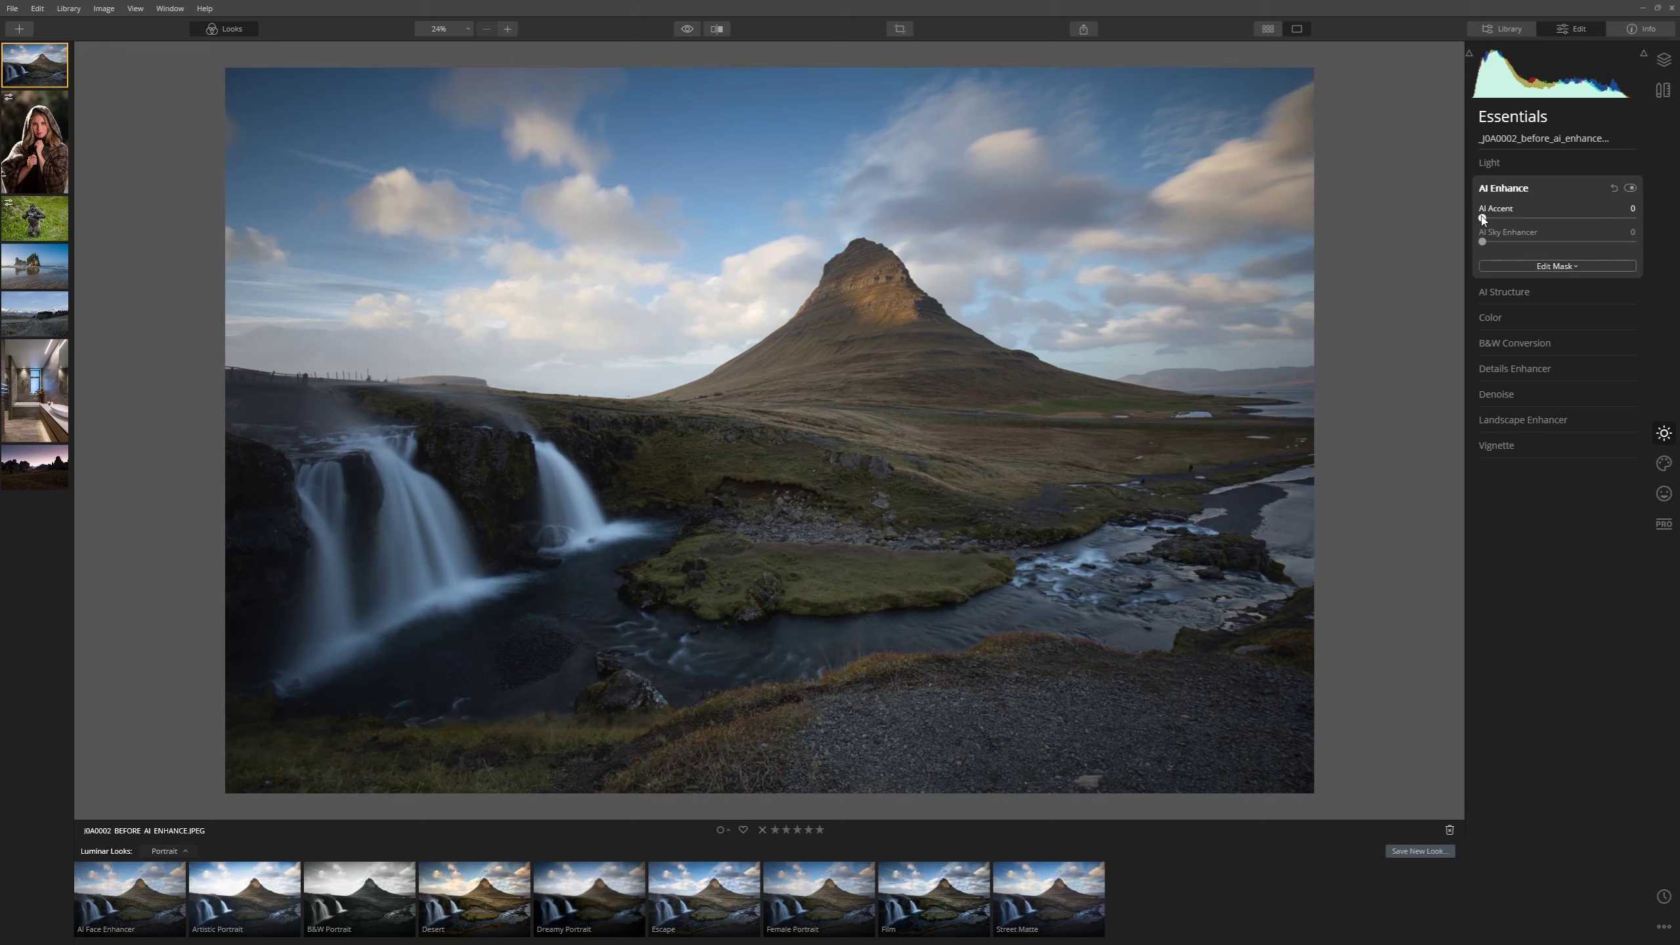
left_click_drag(1484, 218, 1662, 230)
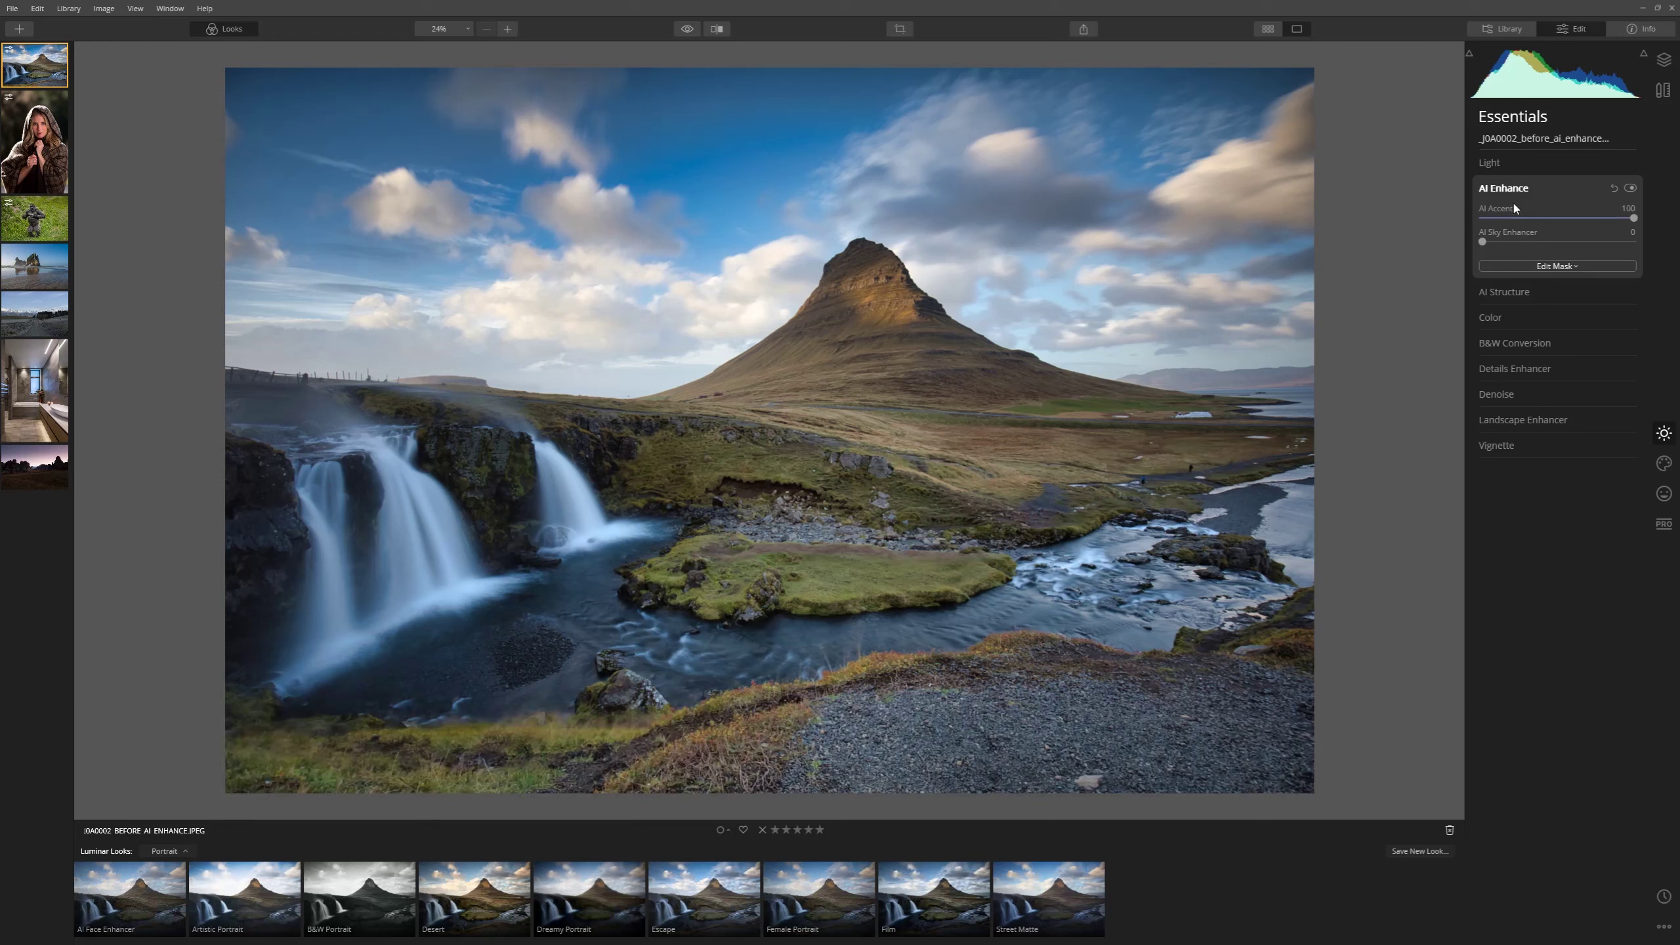
left_click(1632, 189)
left_click(1631, 188)
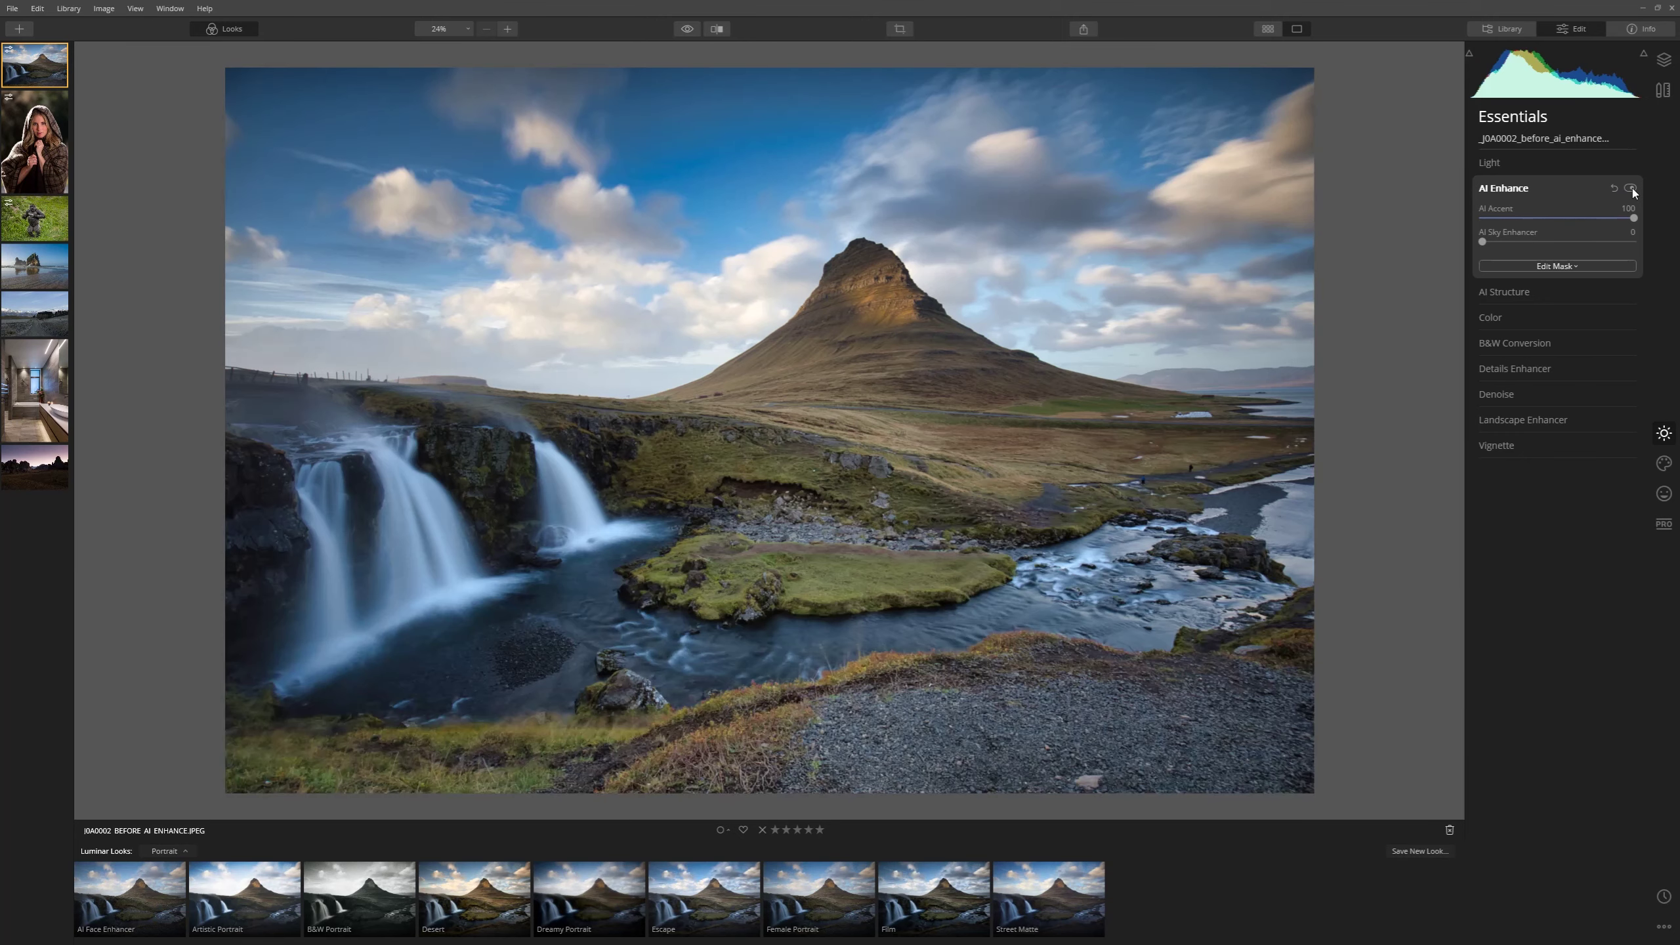
left_click(1631, 188)
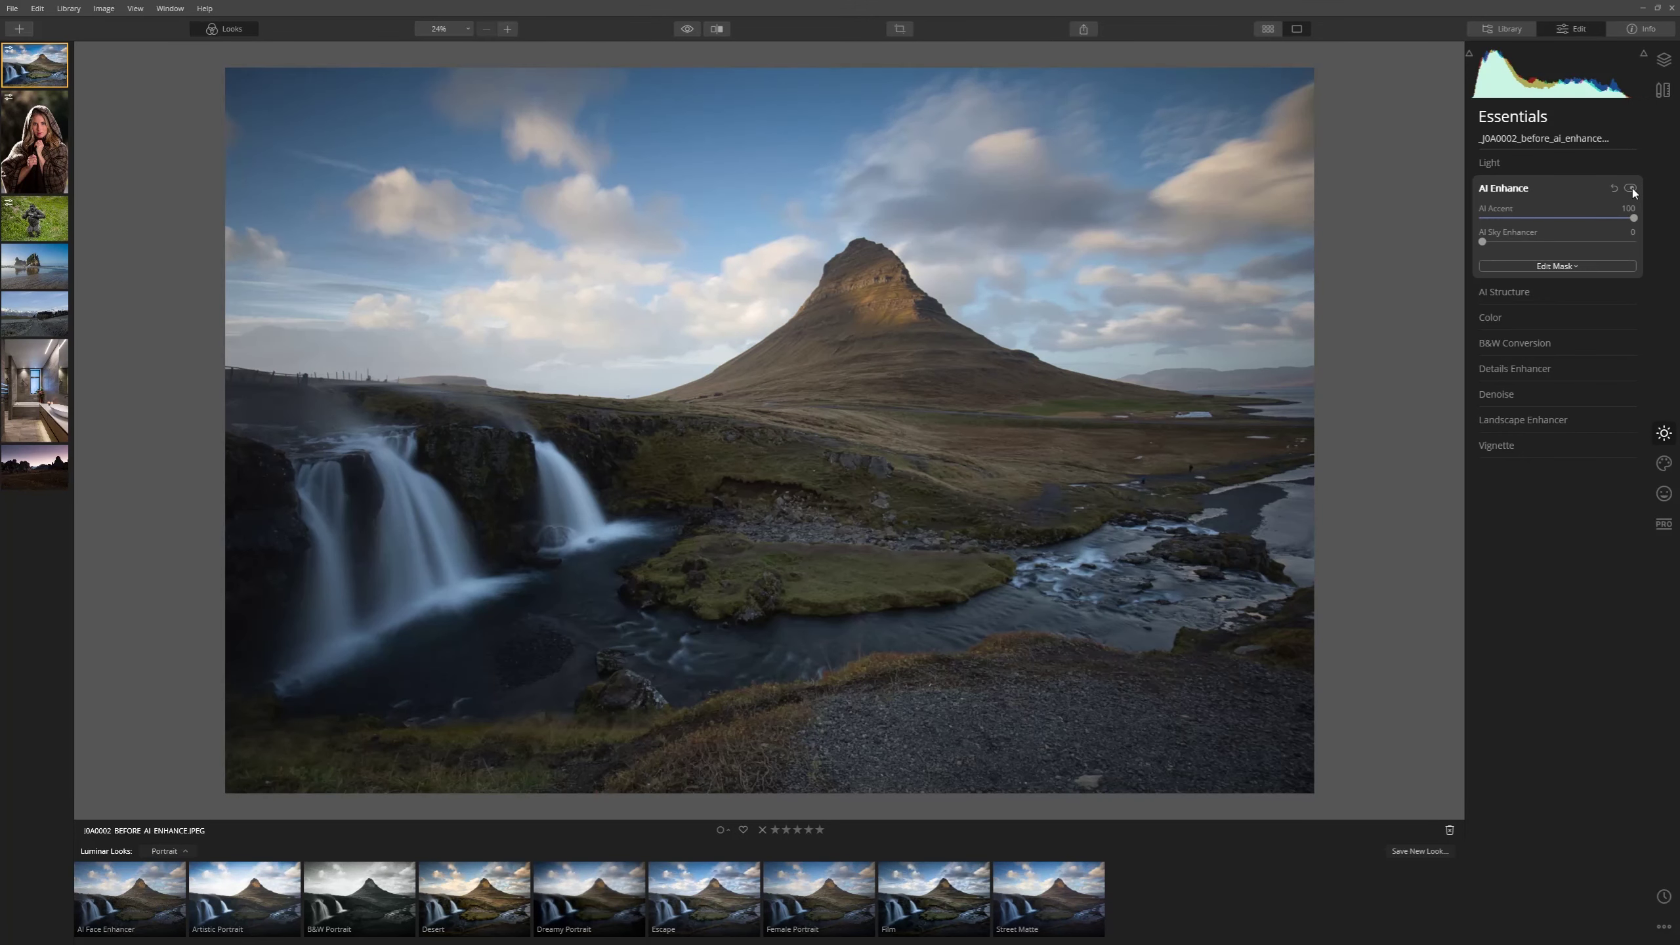
left_click(1631, 189)
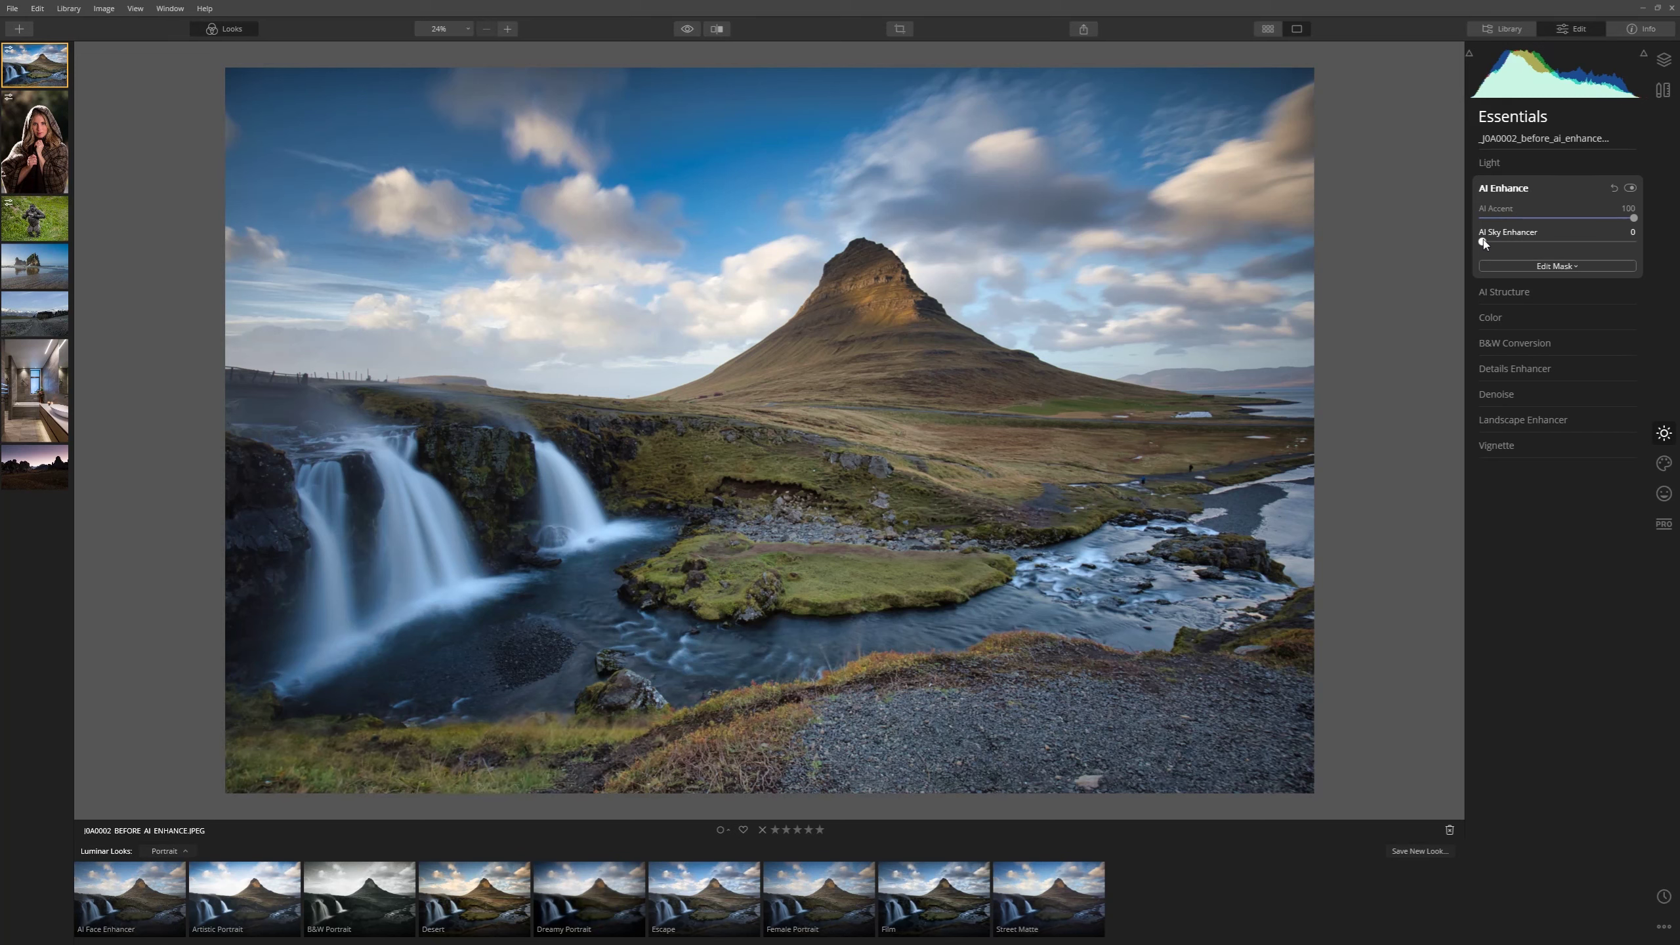
left_click_drag(1484, 243, 1530, 246)
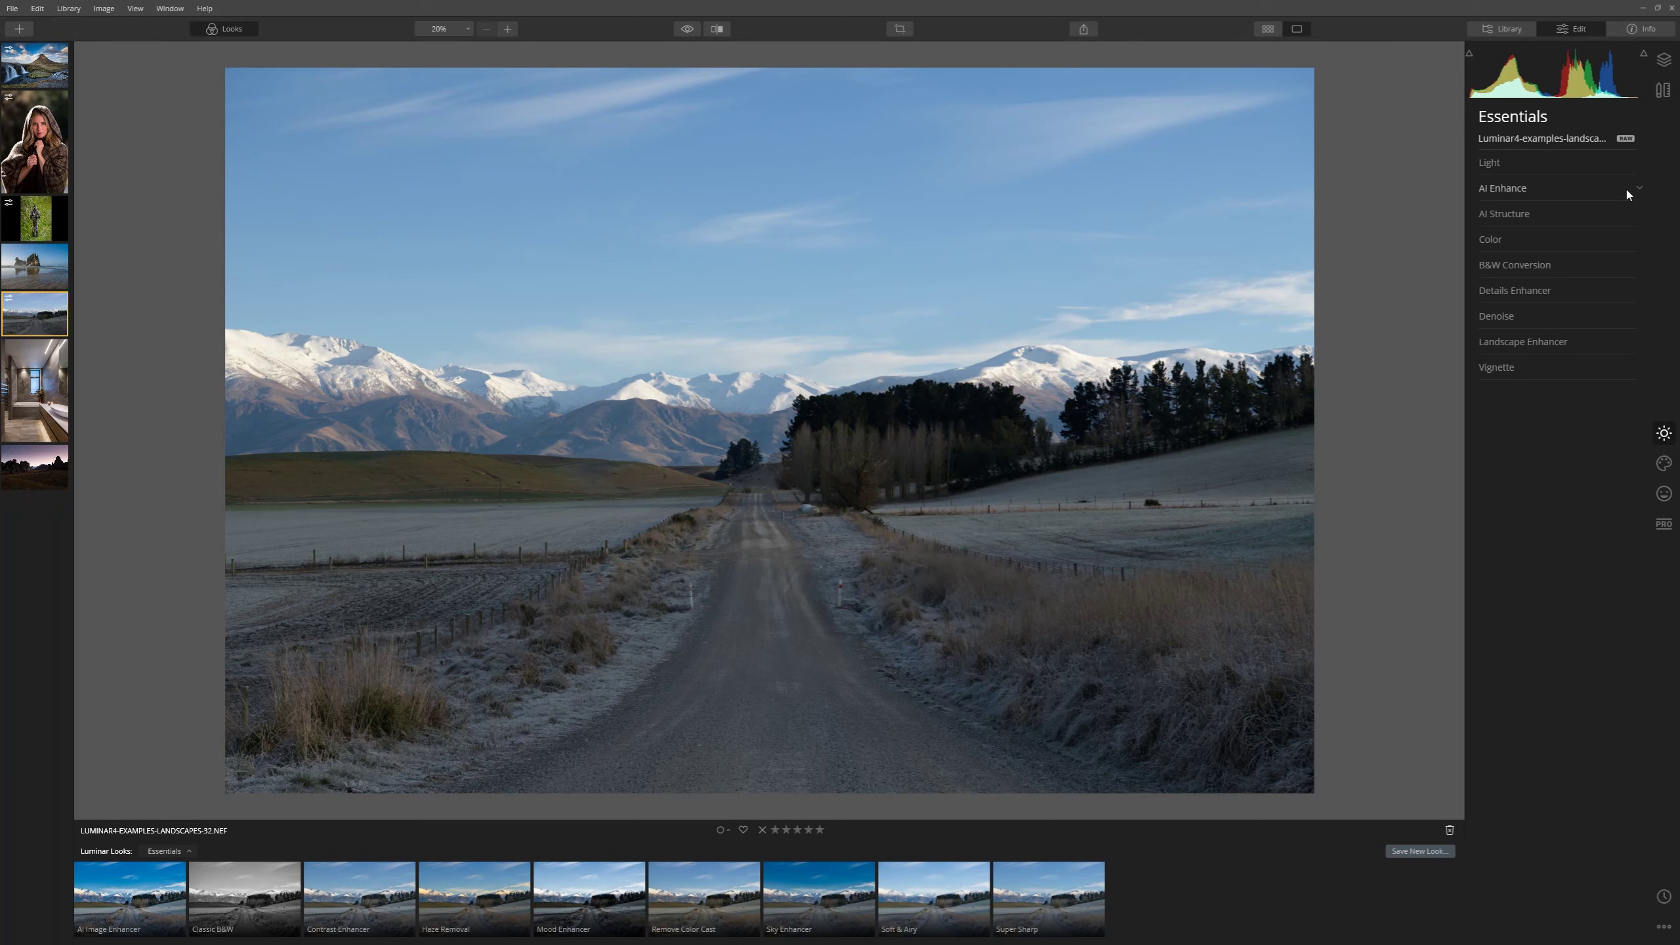
Set the snowy road photo's AI Accent to 100 and AI Sky Enhancer to 39
left_click(1576, 179)
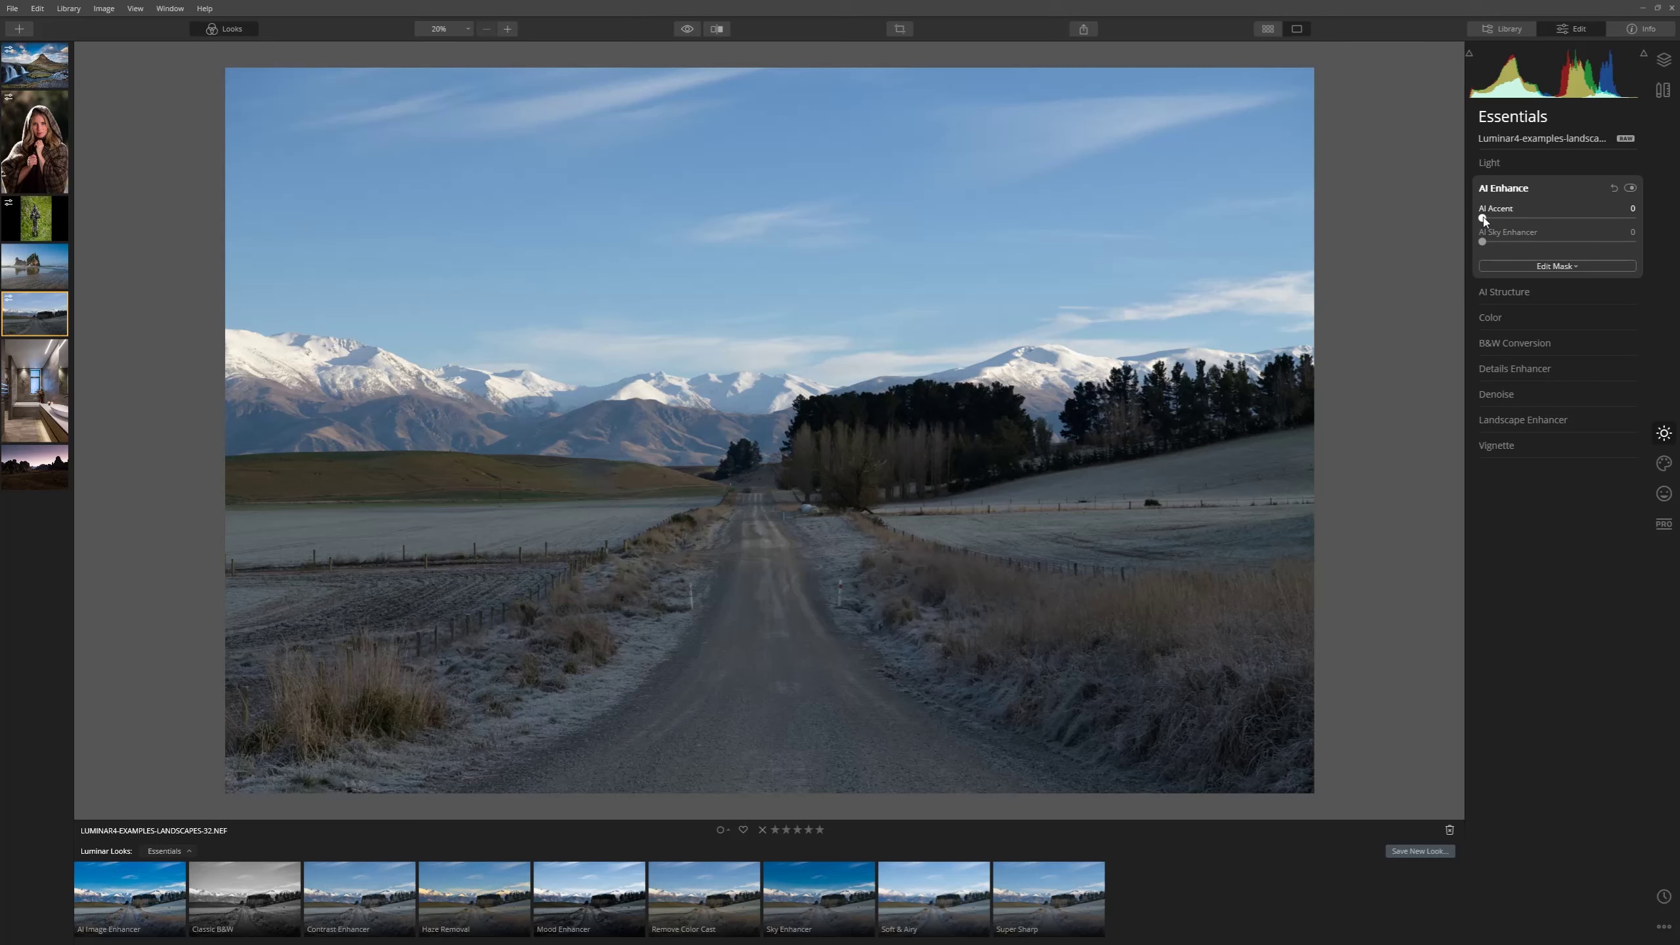
left_click_drag(1484, 219, 1616, 226)
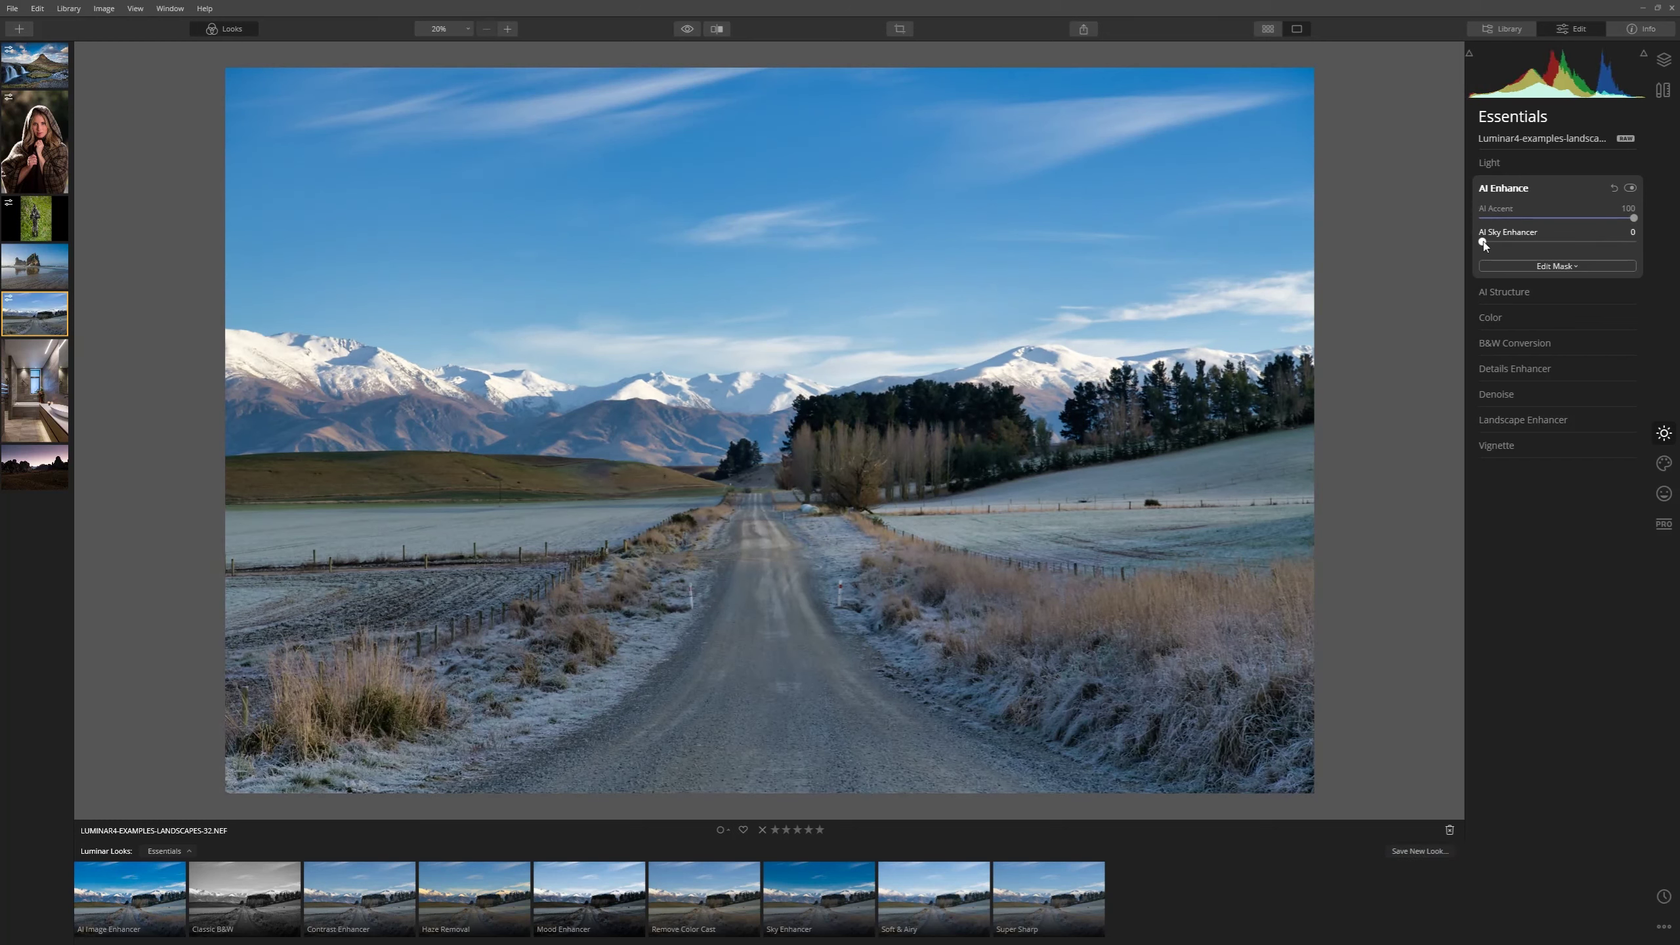
left_click_drag(1484, 244, 1544, 239)
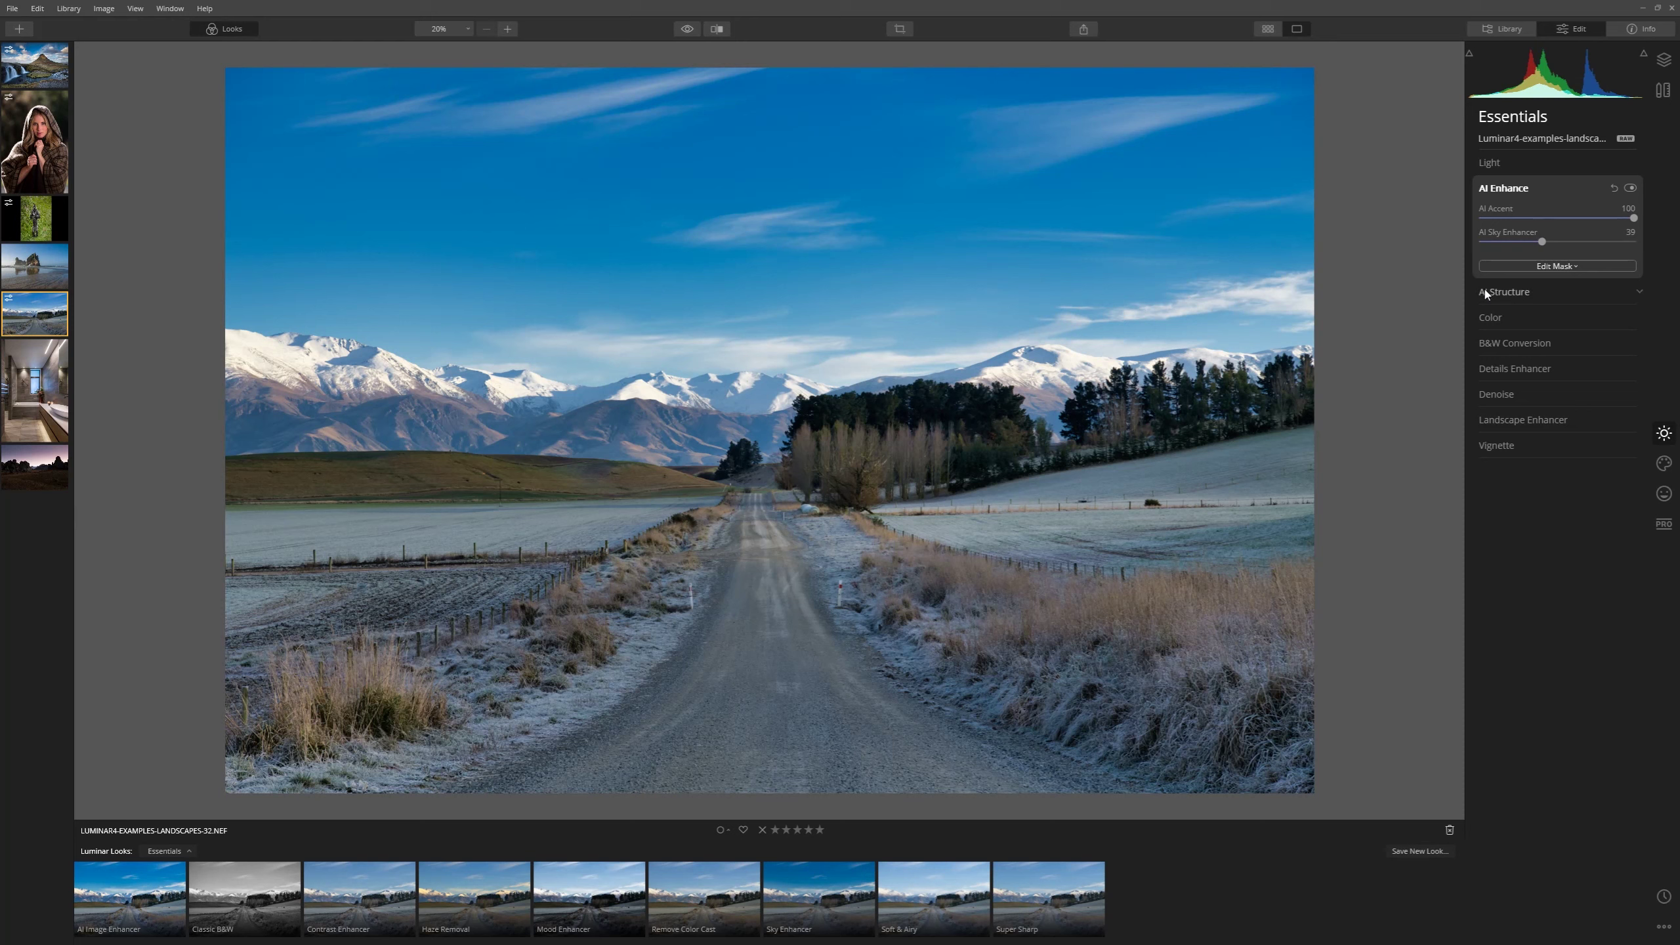
Push the AI Structure amount near maximum and readjust the AI Sky Enhancer strength
left_click(1514, 293)
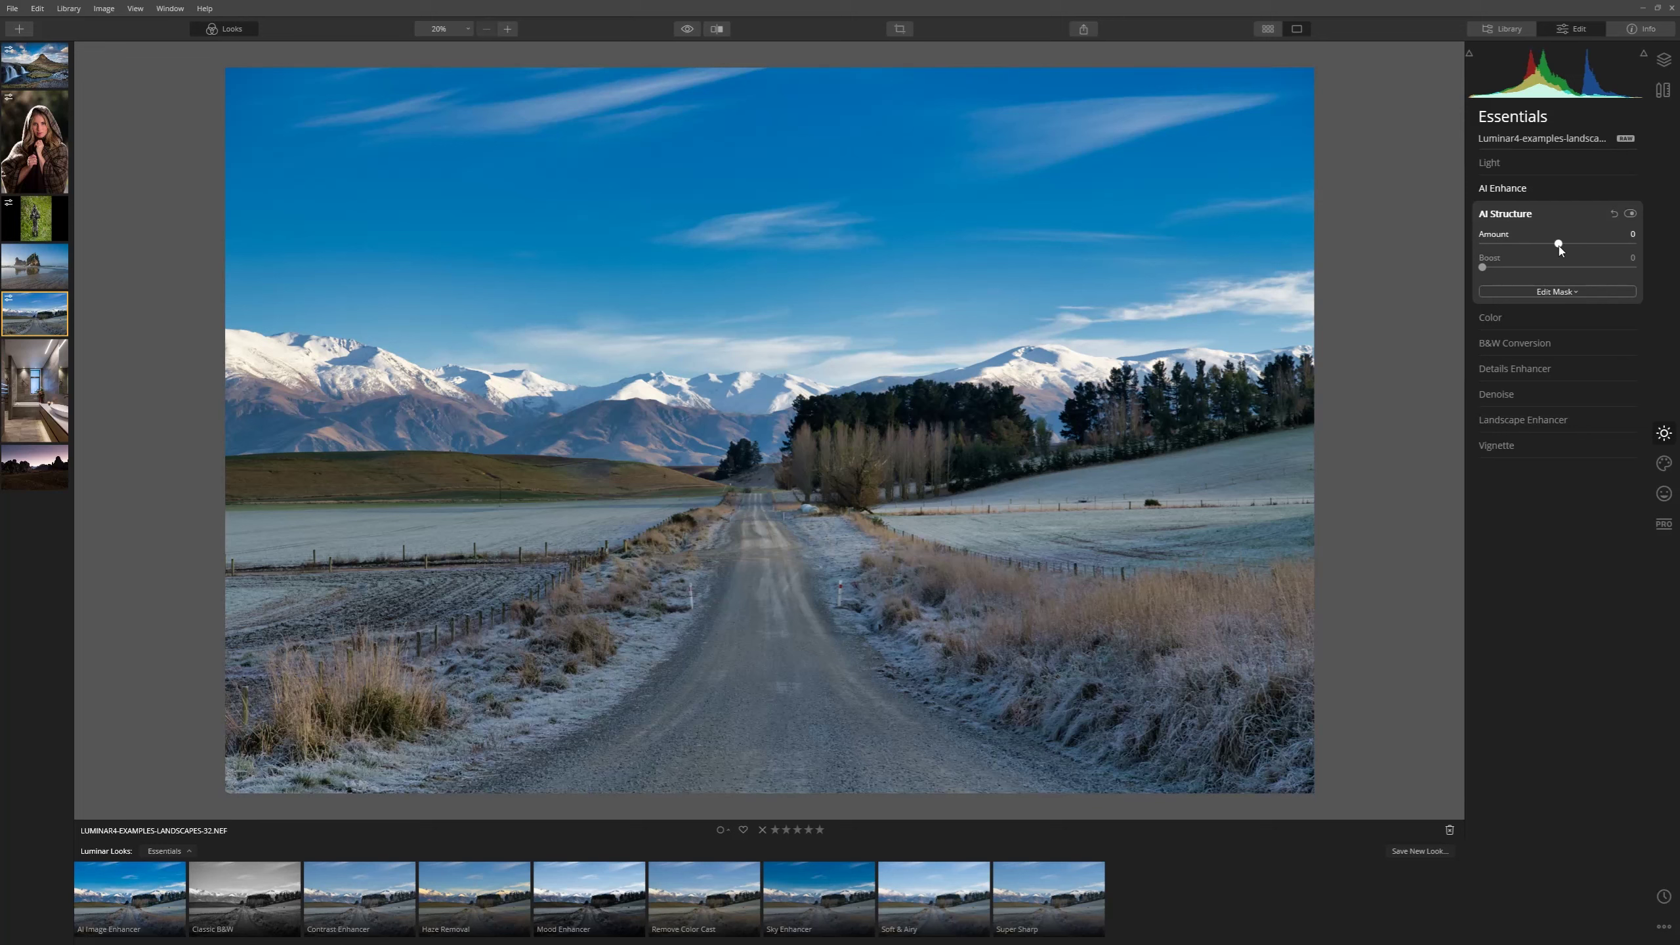
mouse_move(1560, 244)
left_mouse_down()
mouse_move(1650, 245)
mouse_move(1592, 245)
left_mouse_up()
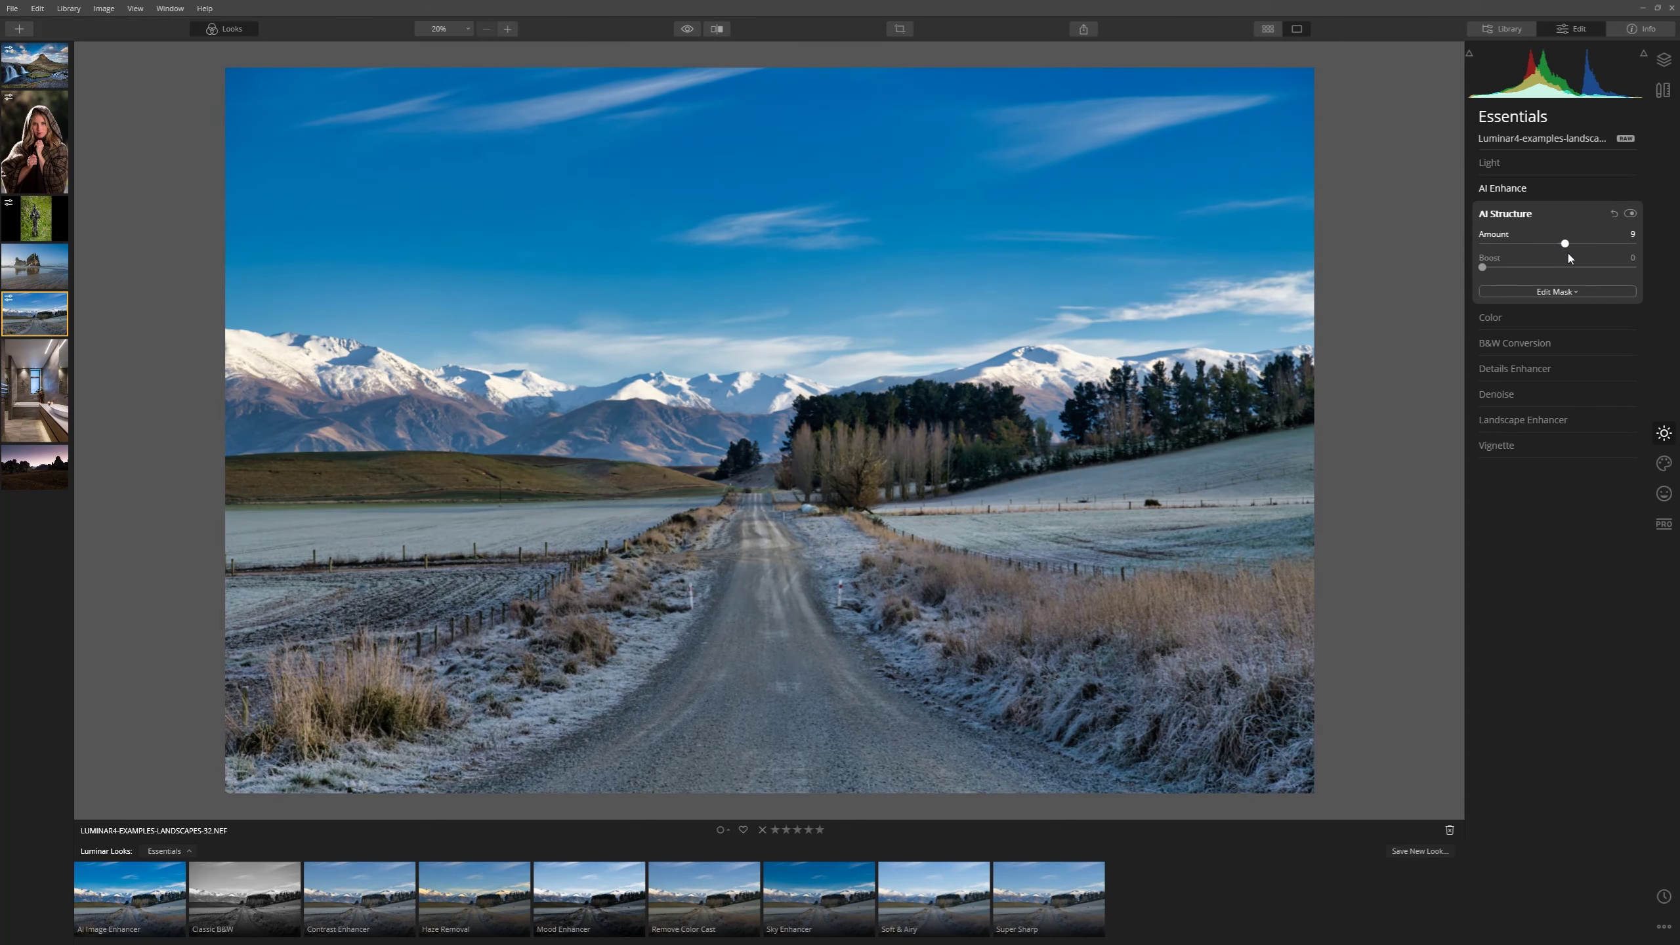
left_click_drag(1569, 255, 1638, 245)
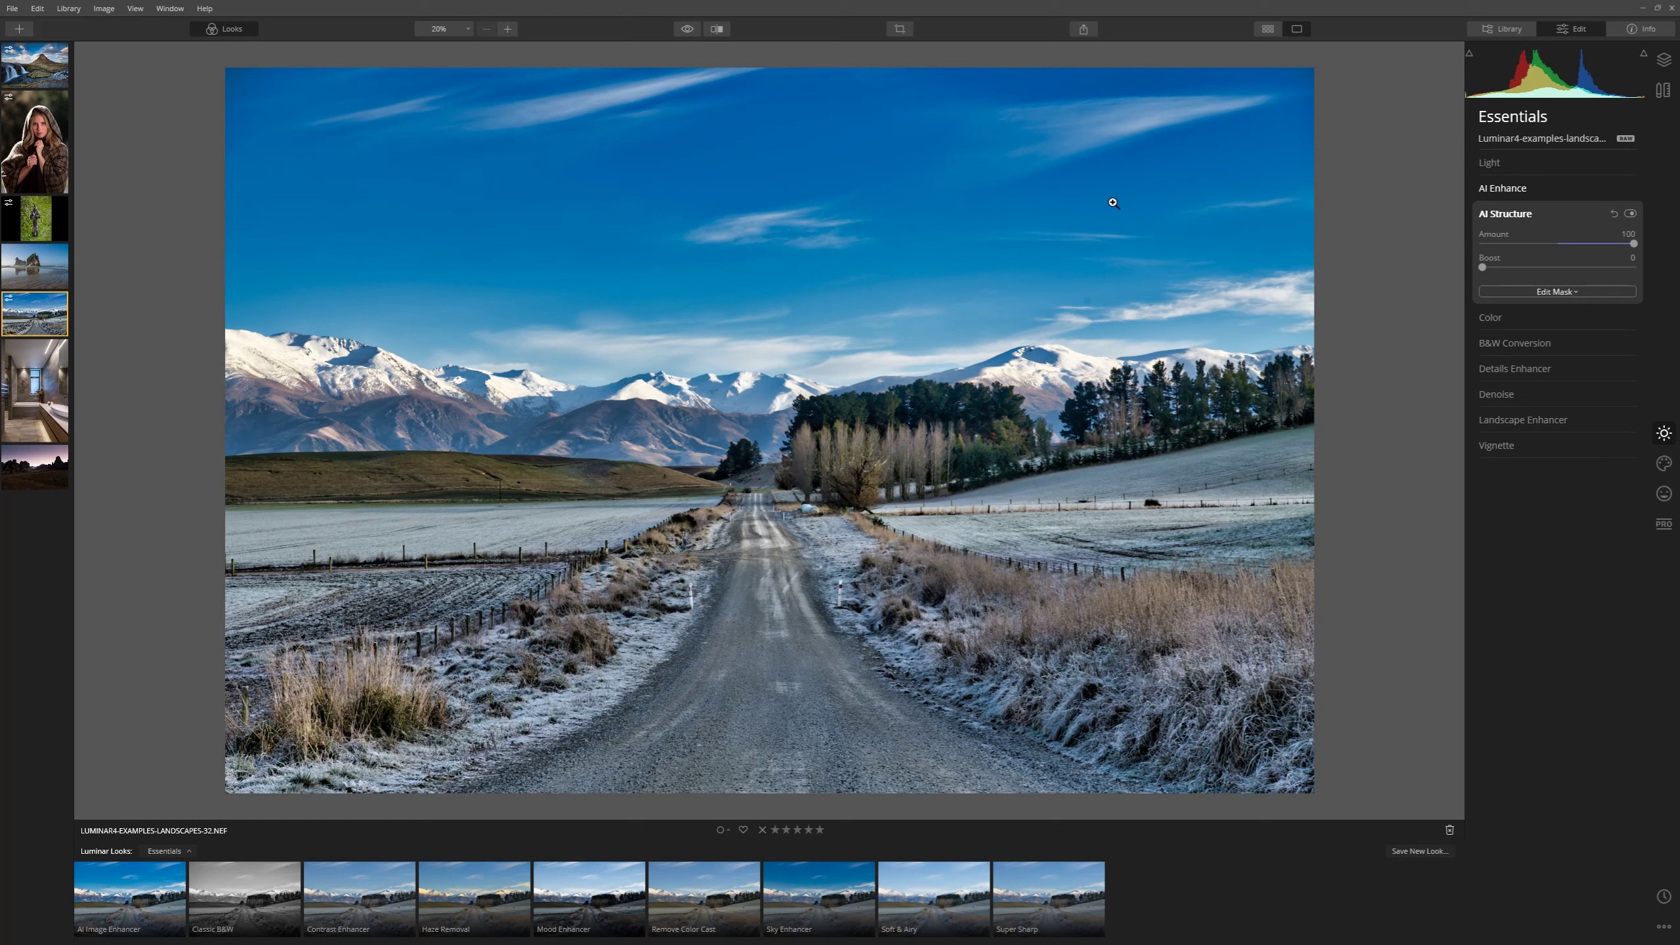
left_click(1568, 187)
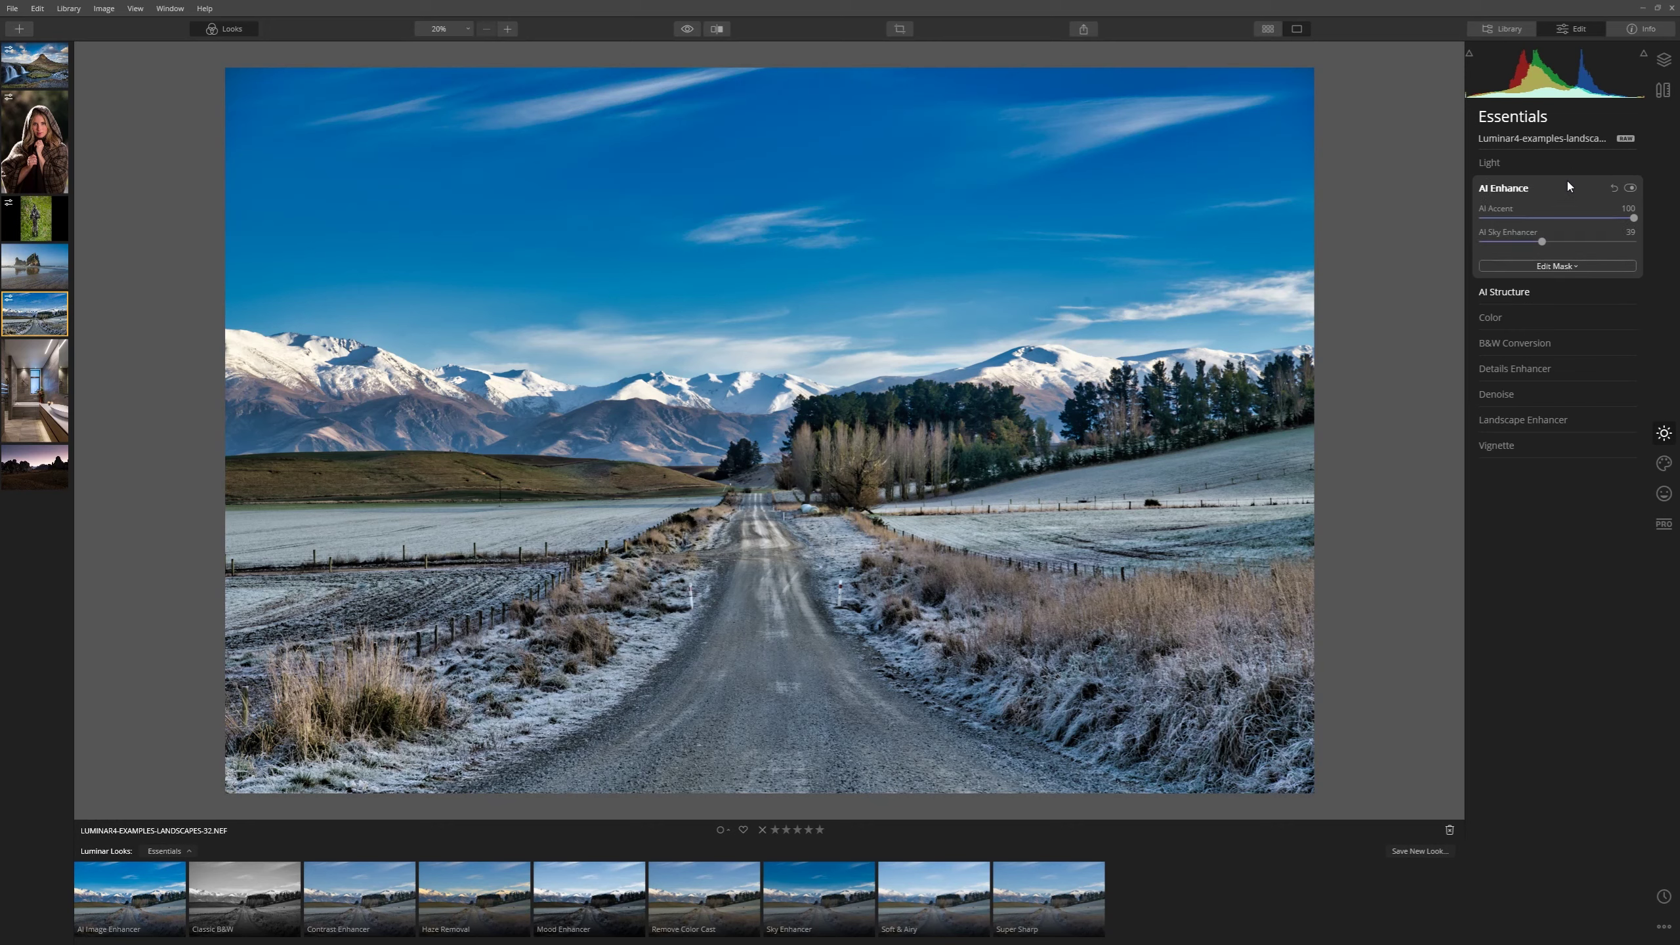
left_click_drag(1542, 242, 1526, 242)
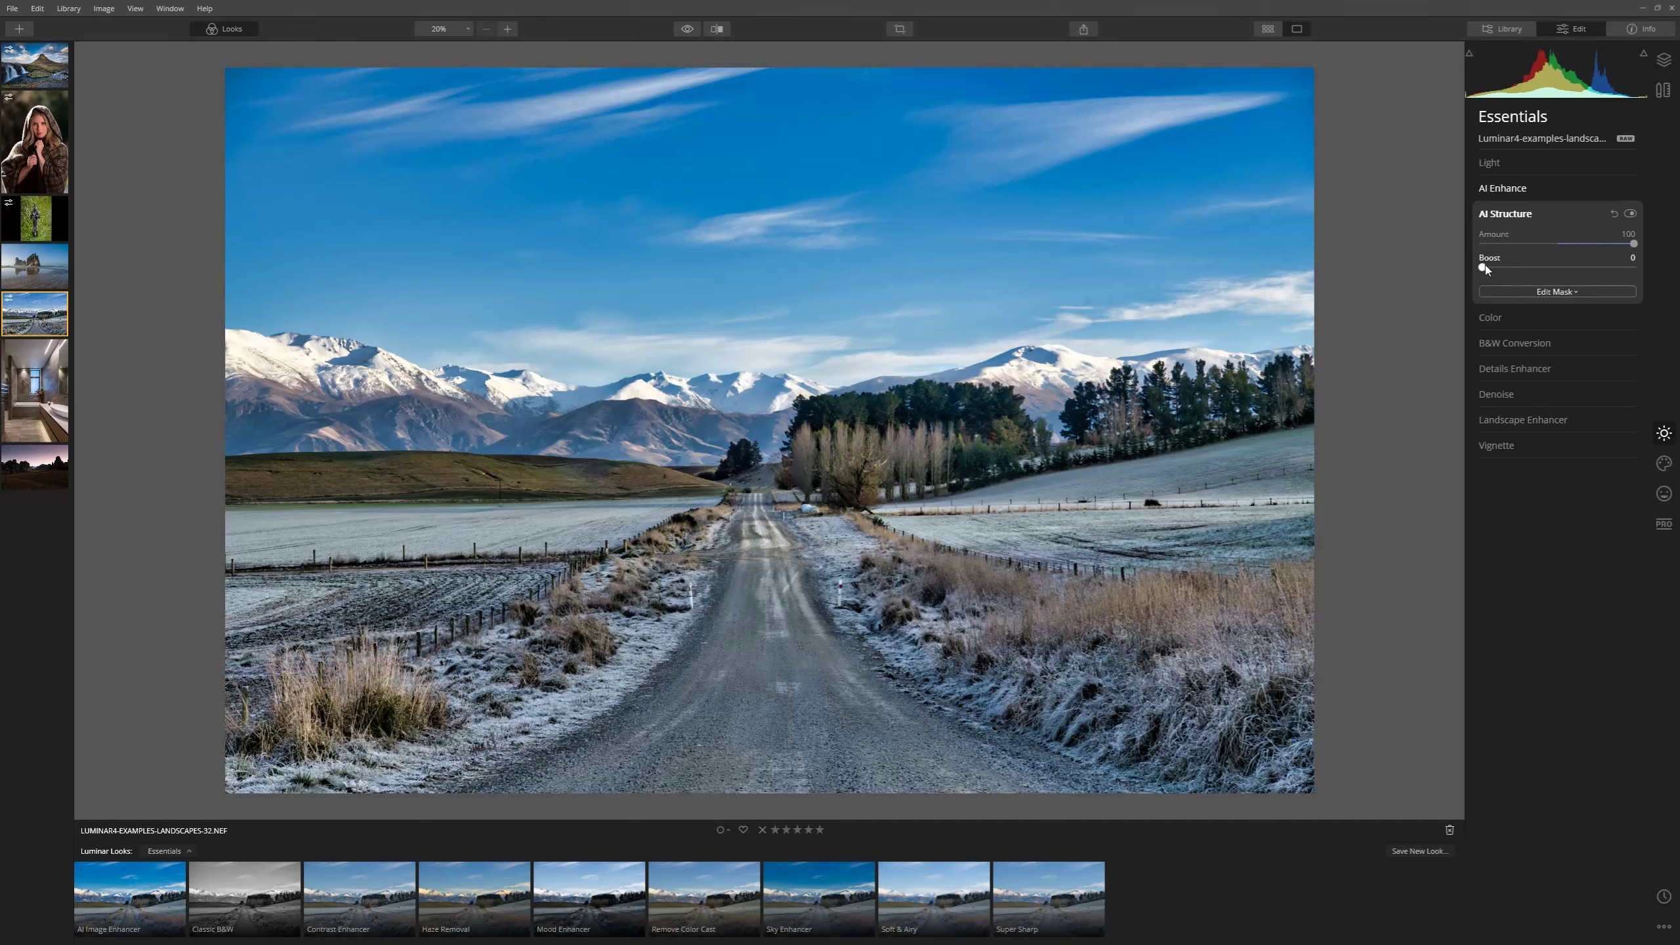
Settle AI Structure at Amount 71 and Boost 30, toggling it off and on to compare
left_click_drag(1487, 267, 1536, 270)
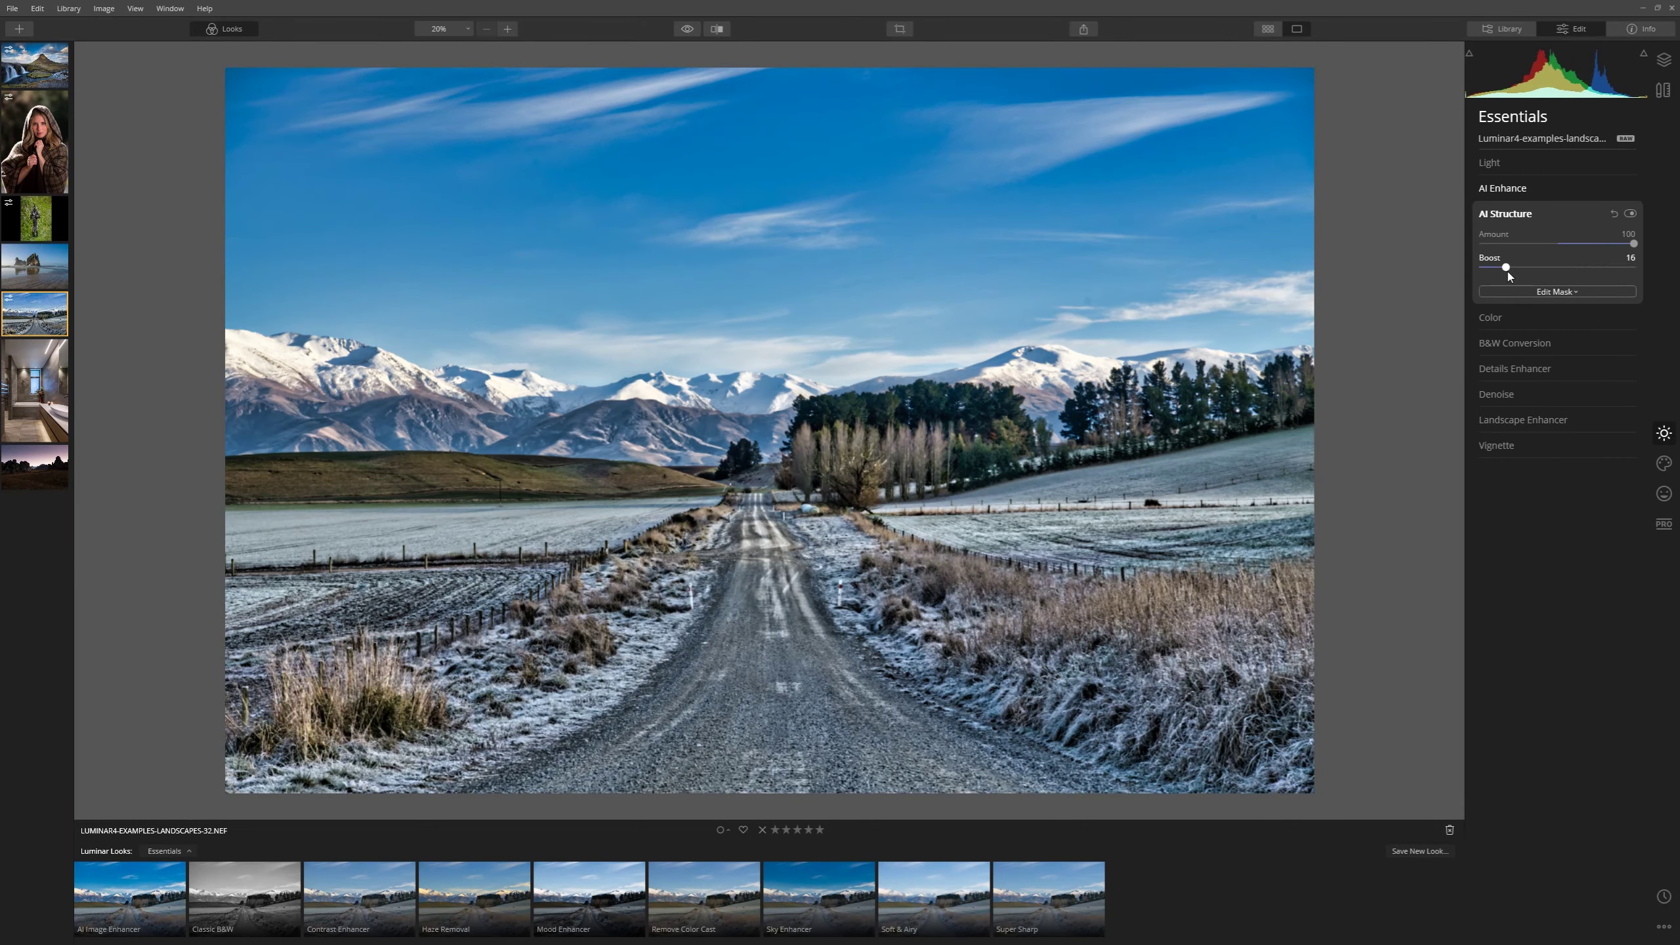
left_click_drag(1507, 271, 1460, 265)
left_click_drag(1567, 276, 1647, 277)
left_click_drag(1635, 245, 1528, 268)
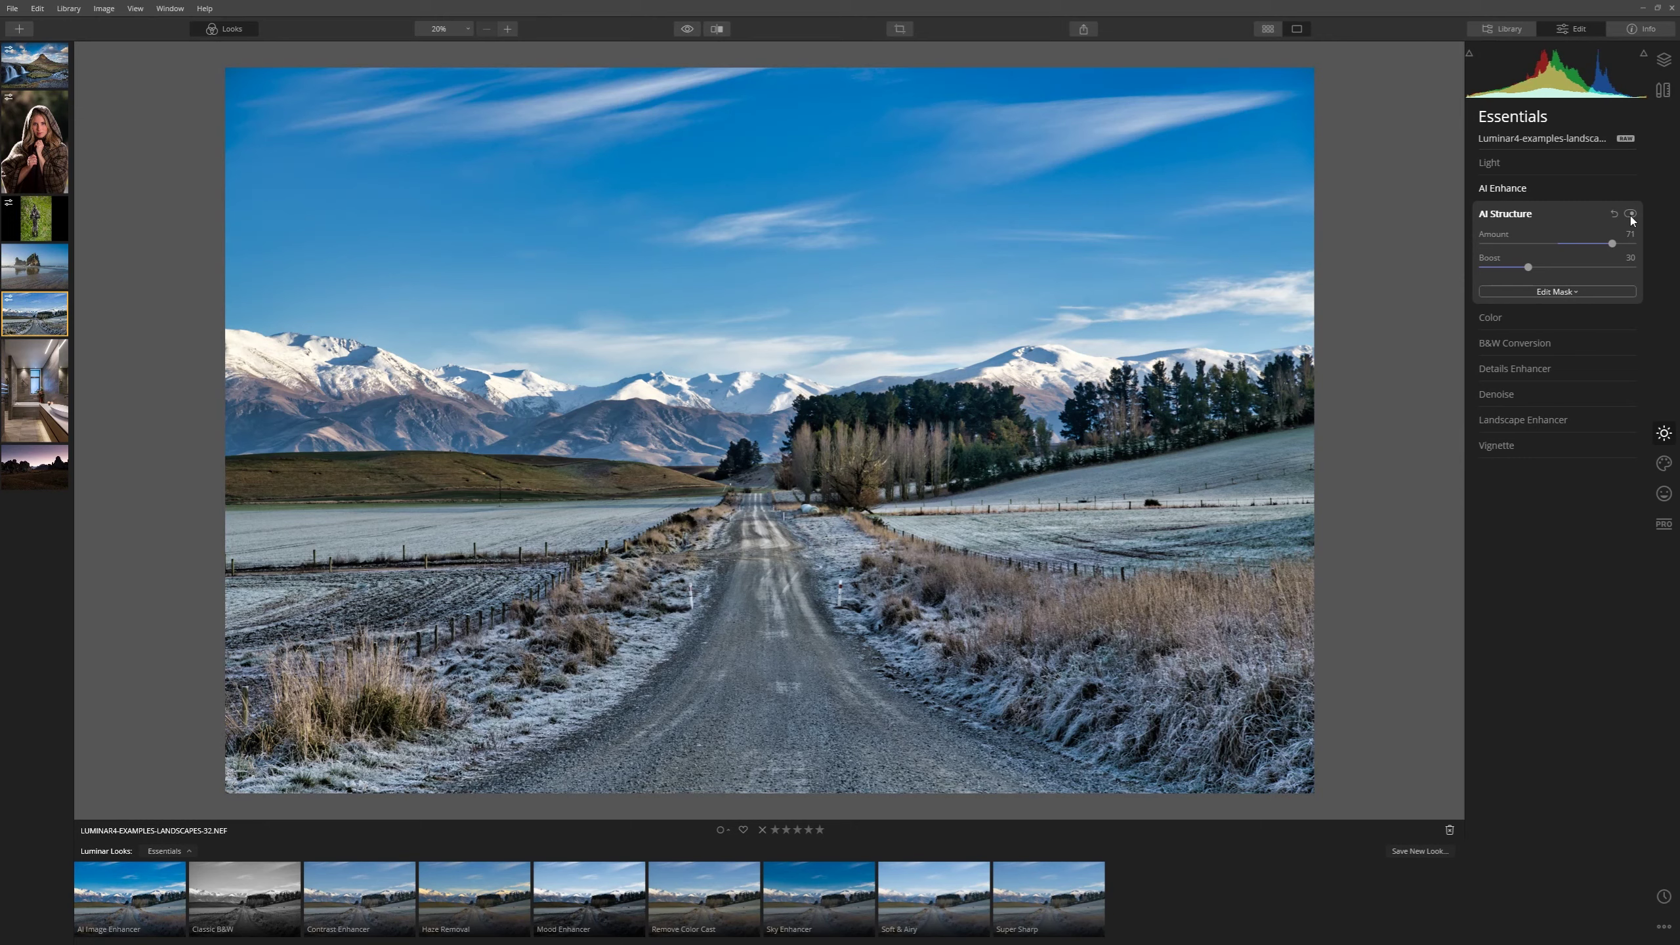
left_click(1630, 214)
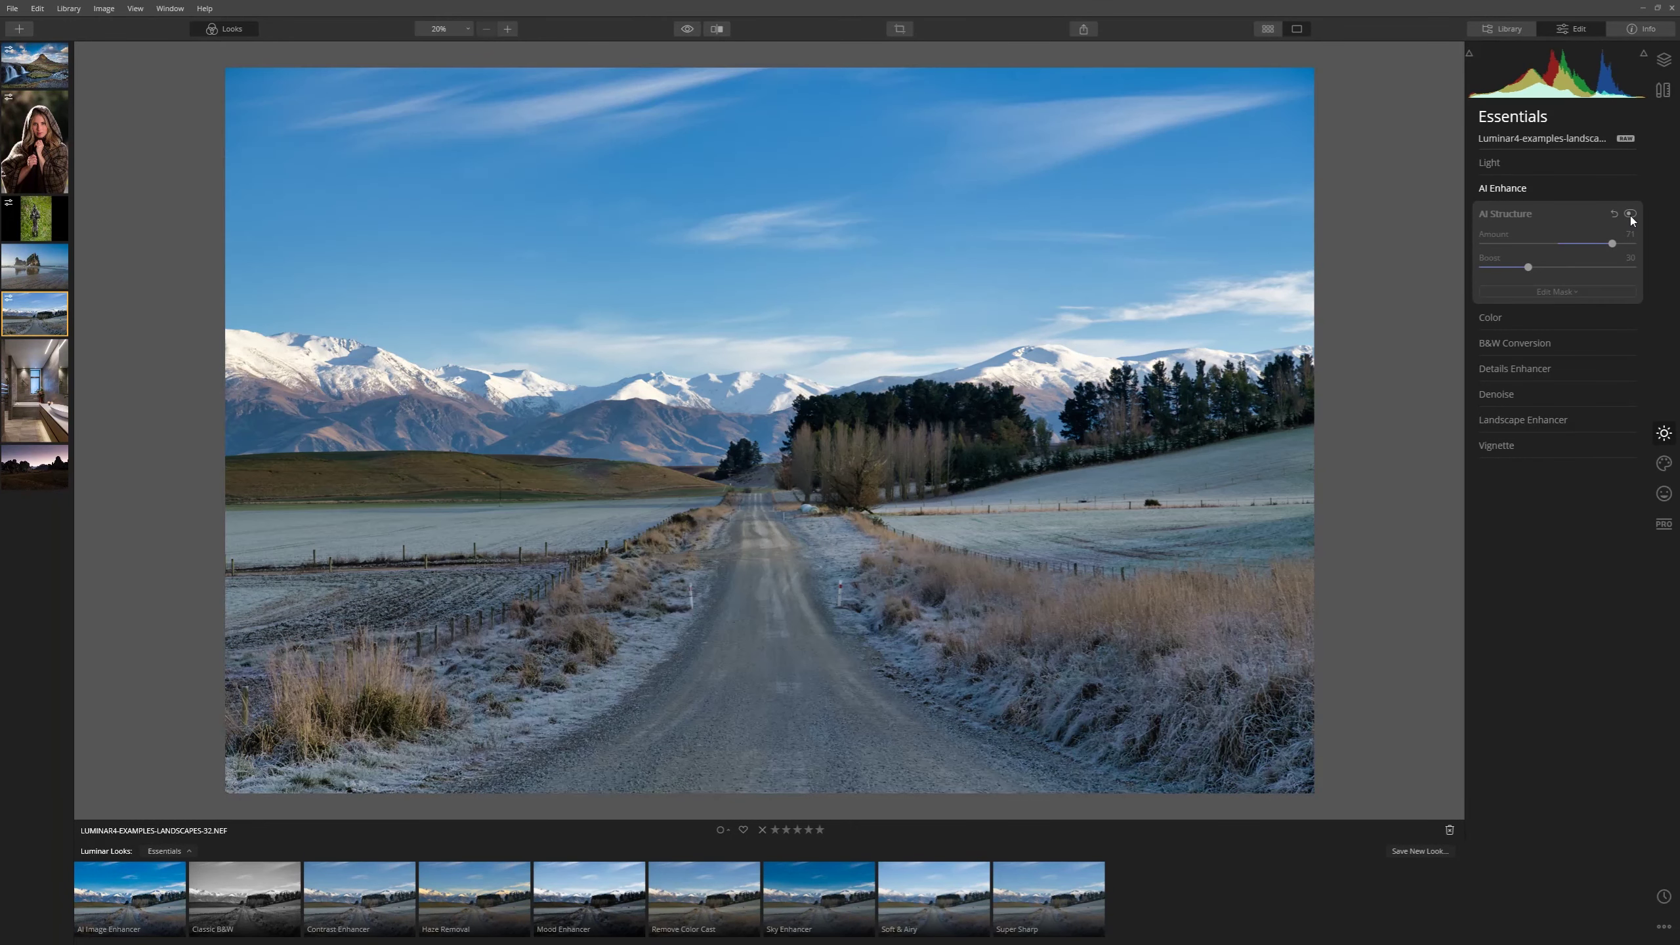
left_click(1631, 214)
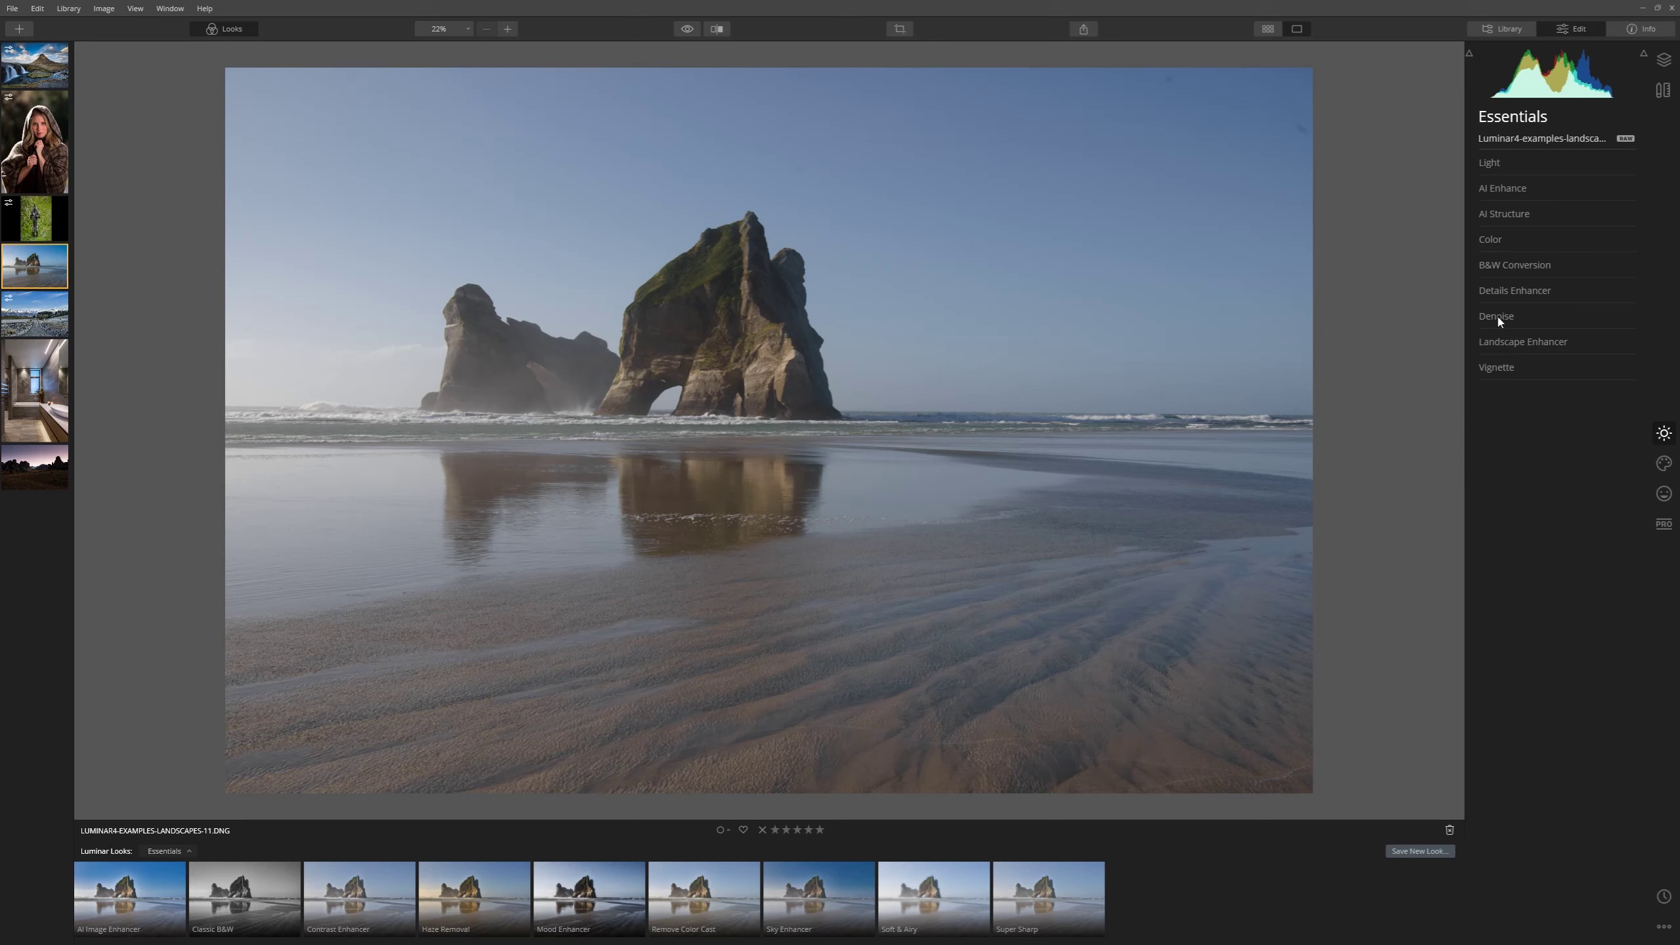
Give the beach photo AI Accent 100 and AI Structure Amount 100, then start an AI Structure brush mask
left_click(1527, 190)
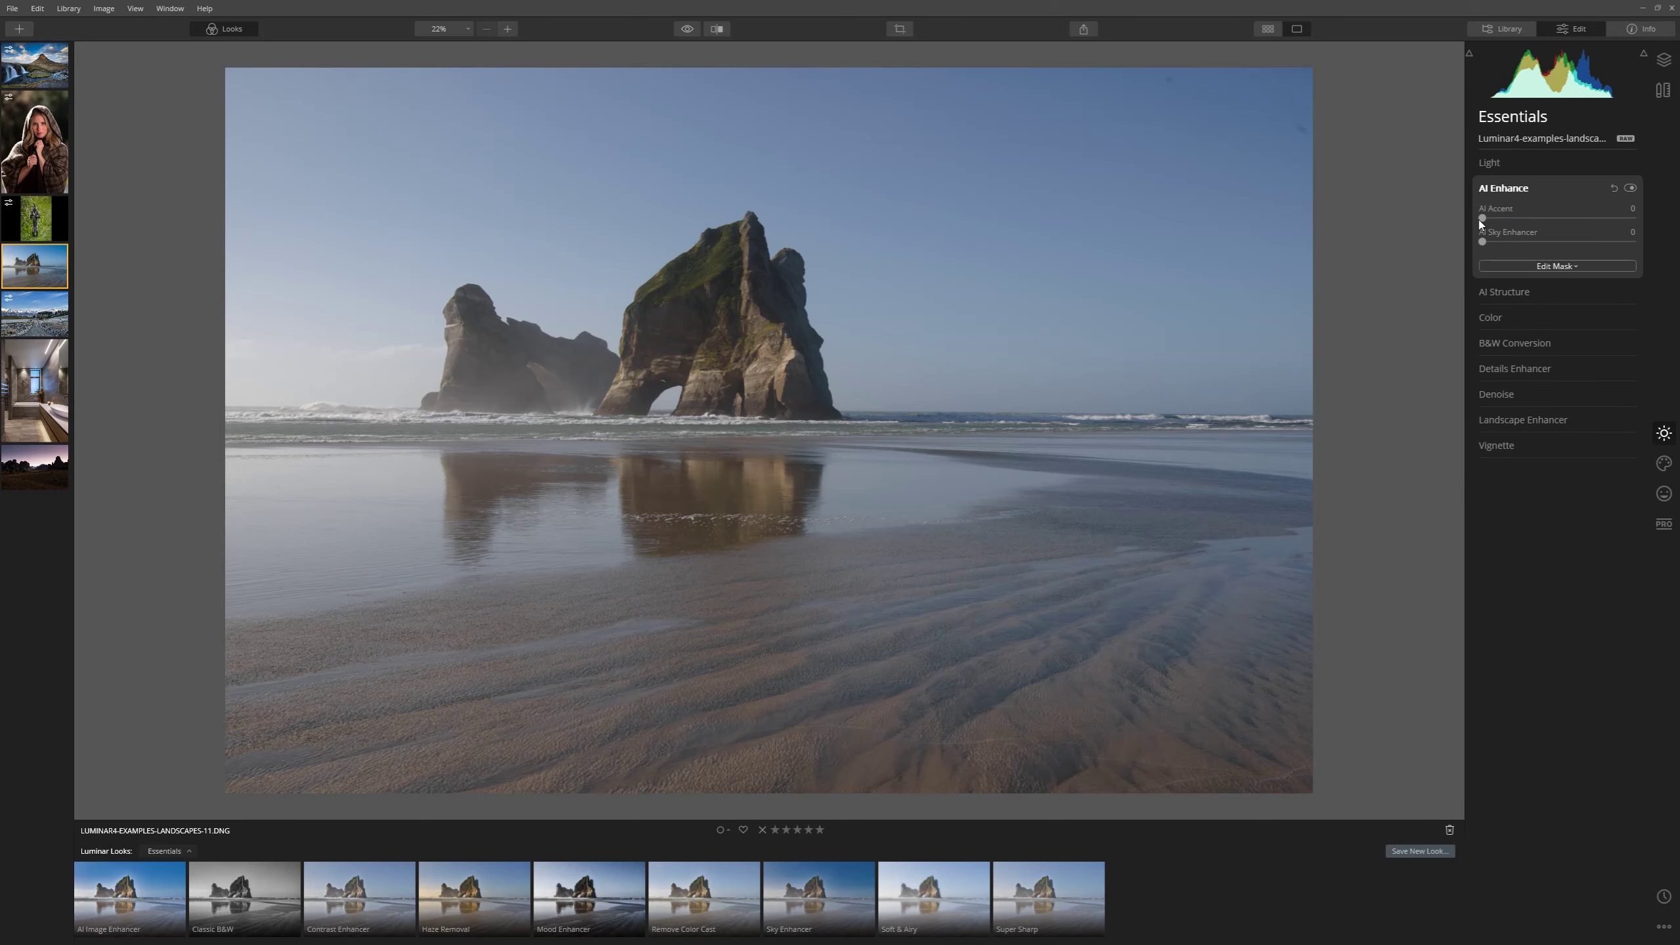
left_click_drag(1482, 218, 1627, 231)
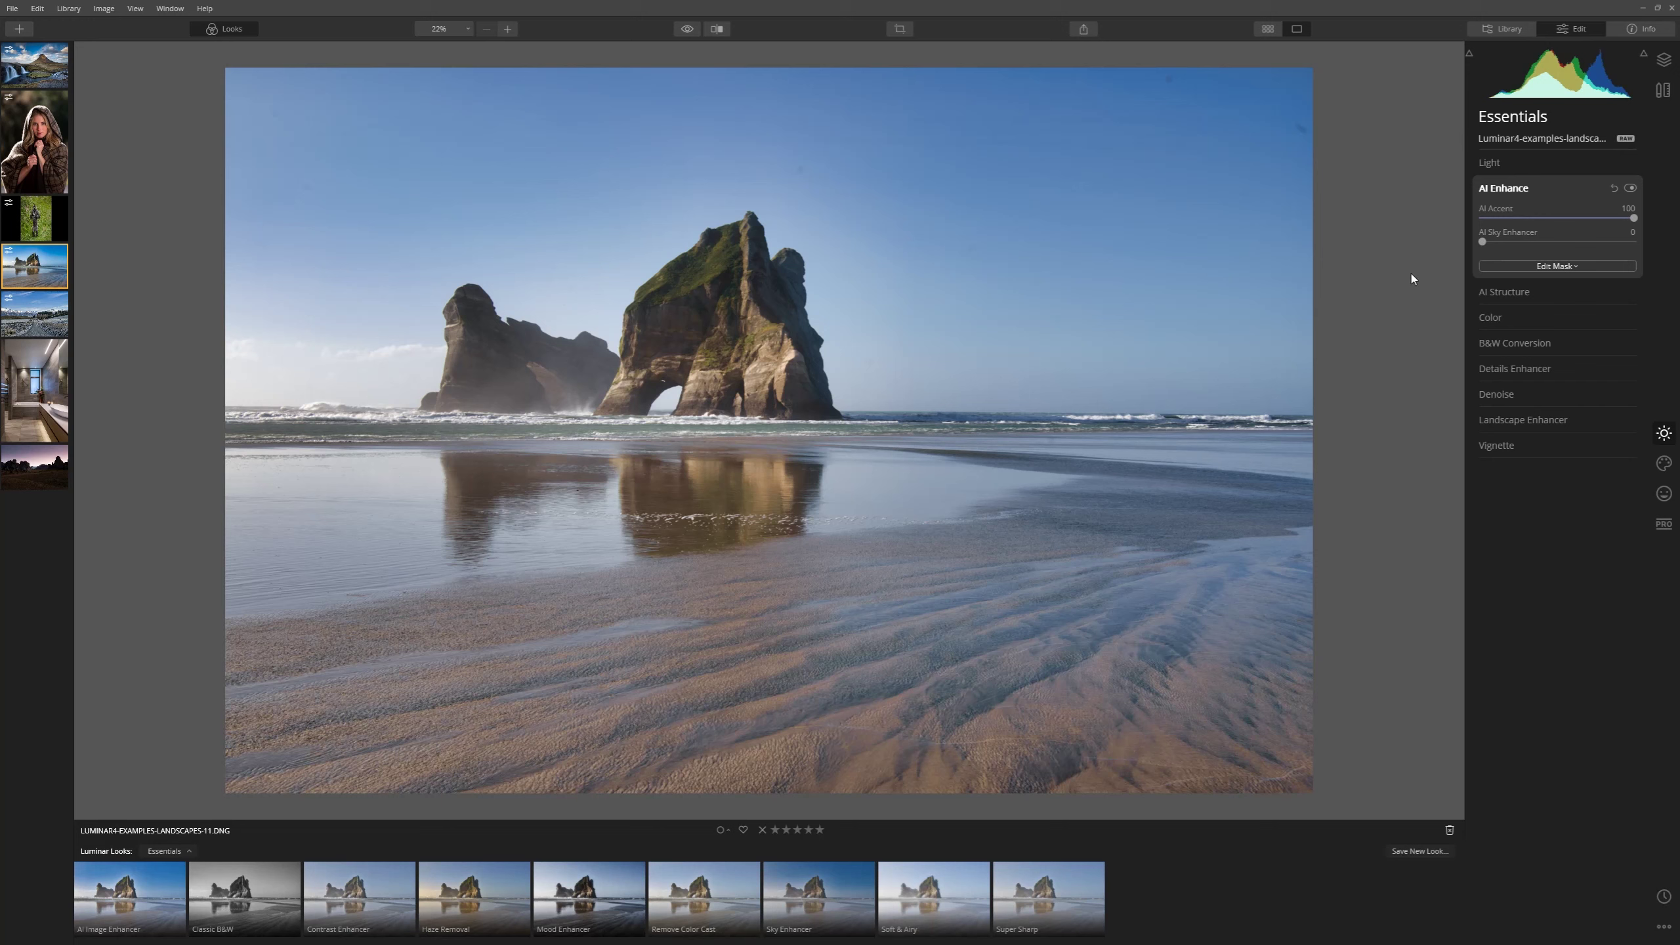
left_click(1579, 287)
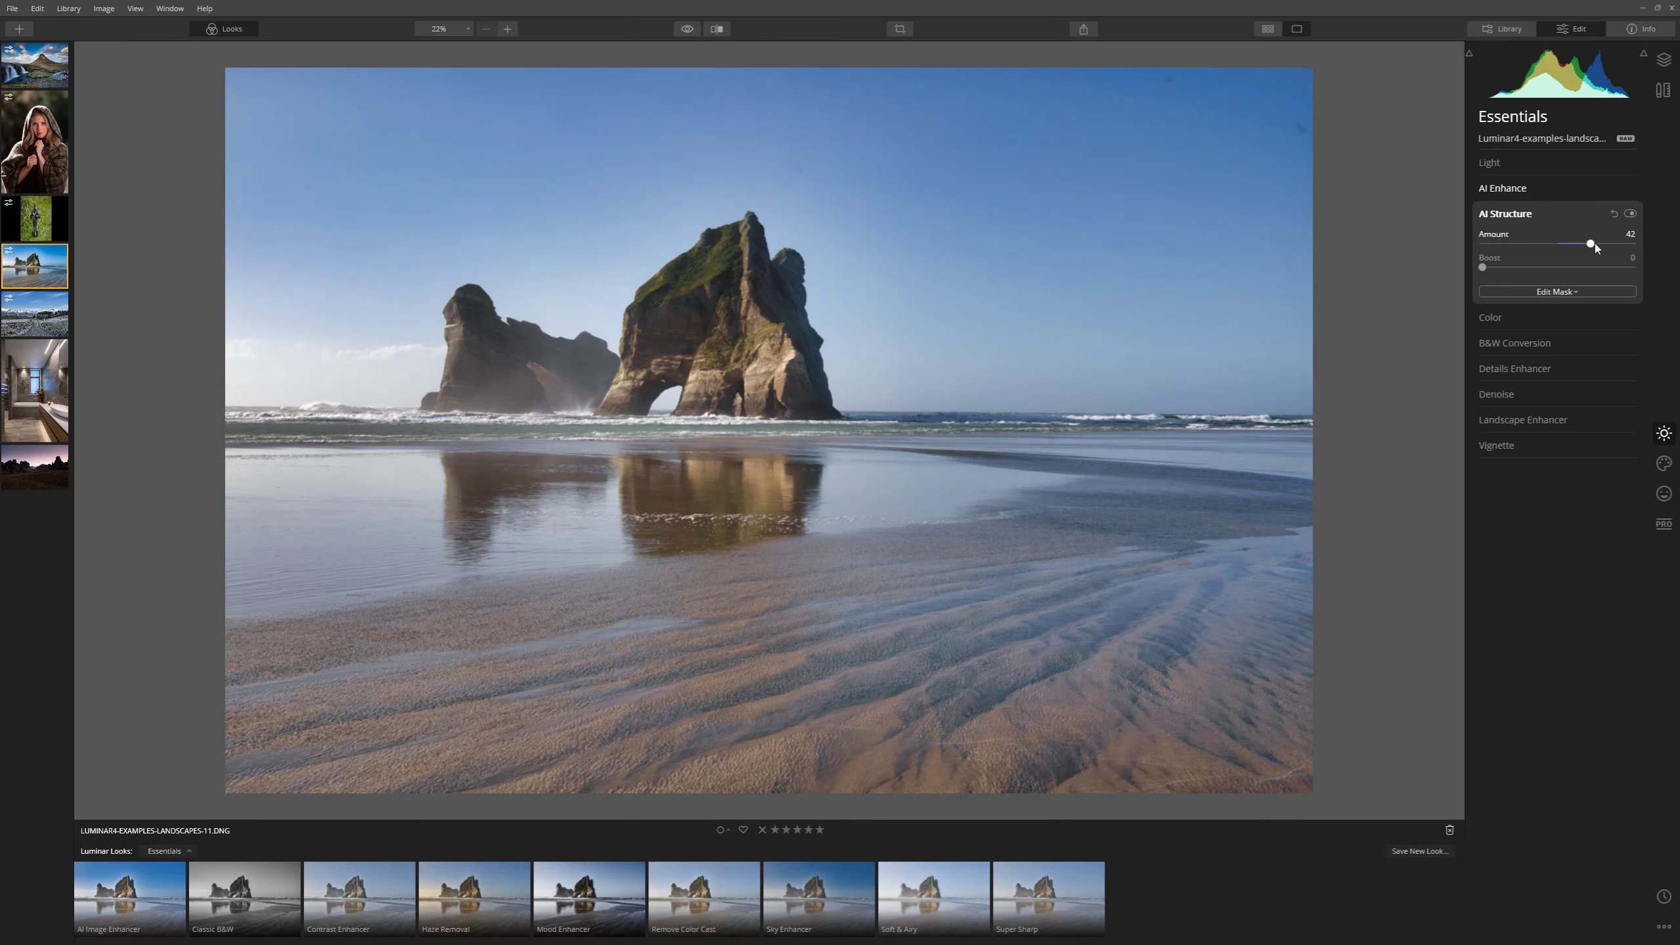
left_click_drag(1595, 245, 1652, 251)
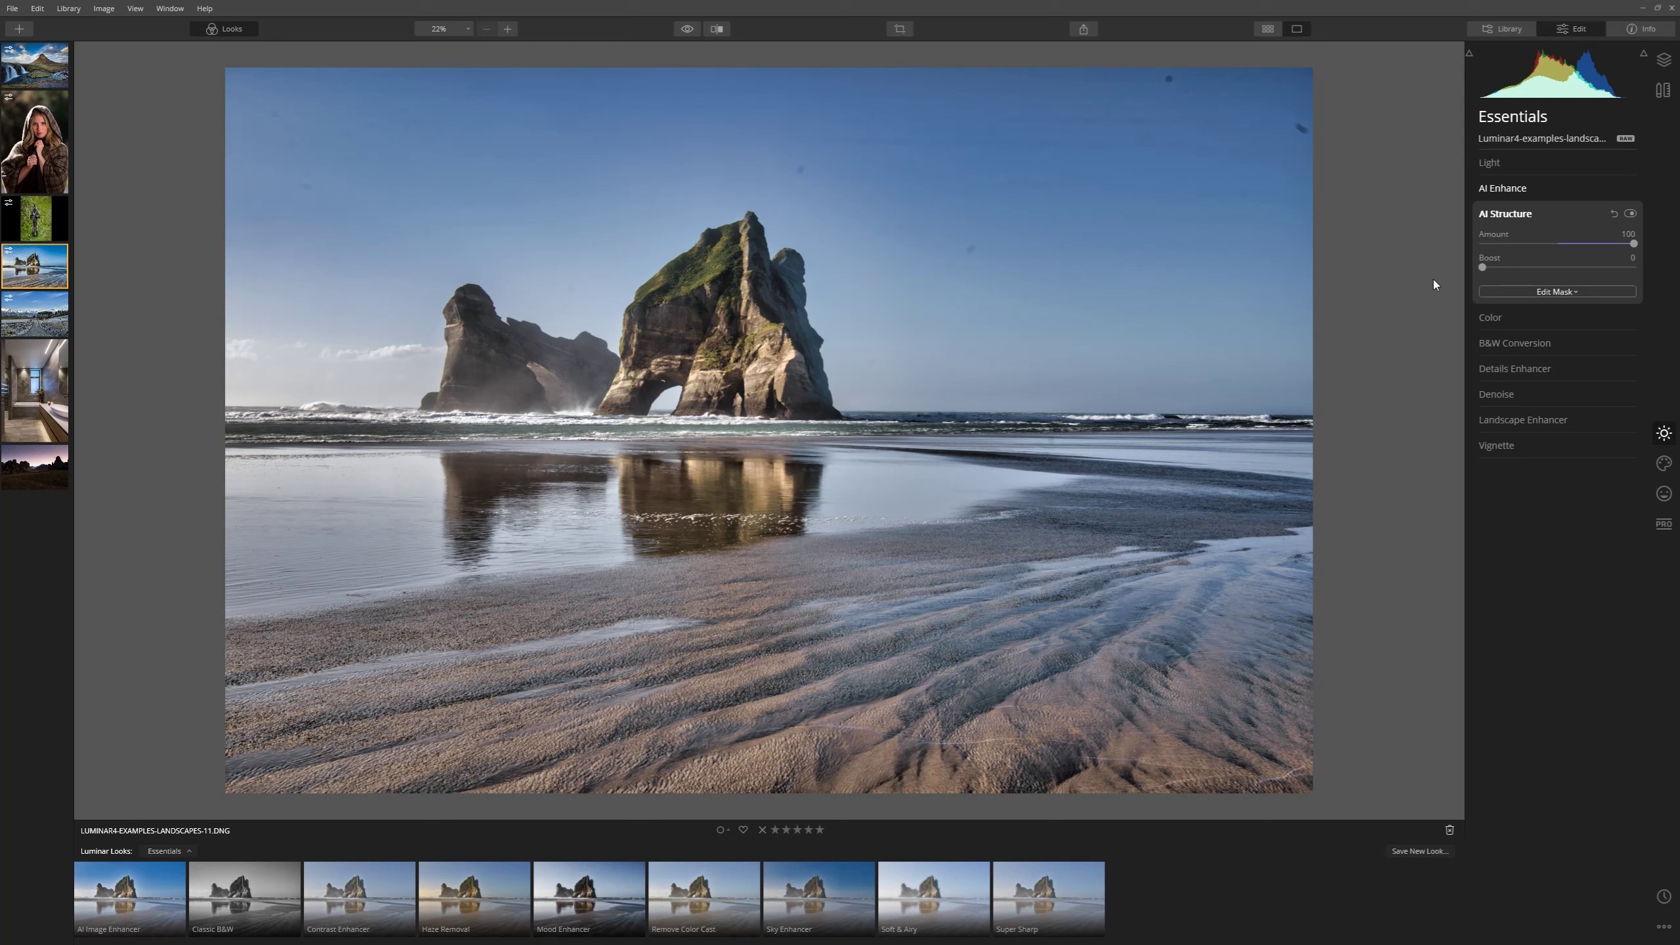
left_click(1555, 290)
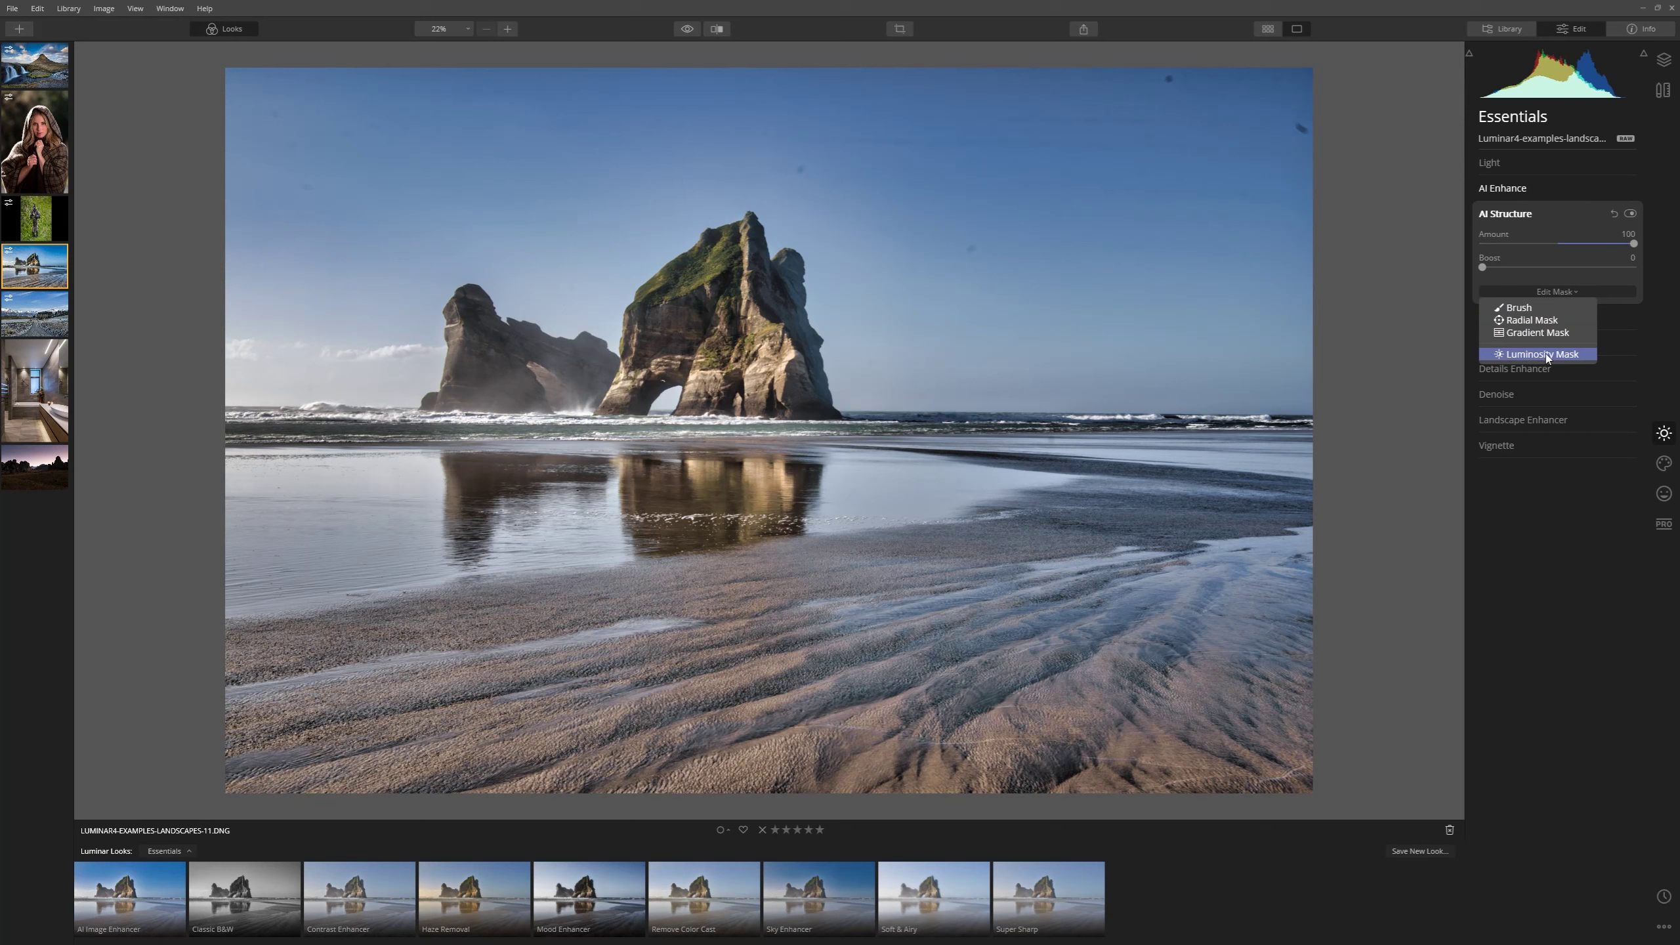
left_click(1515, 307)
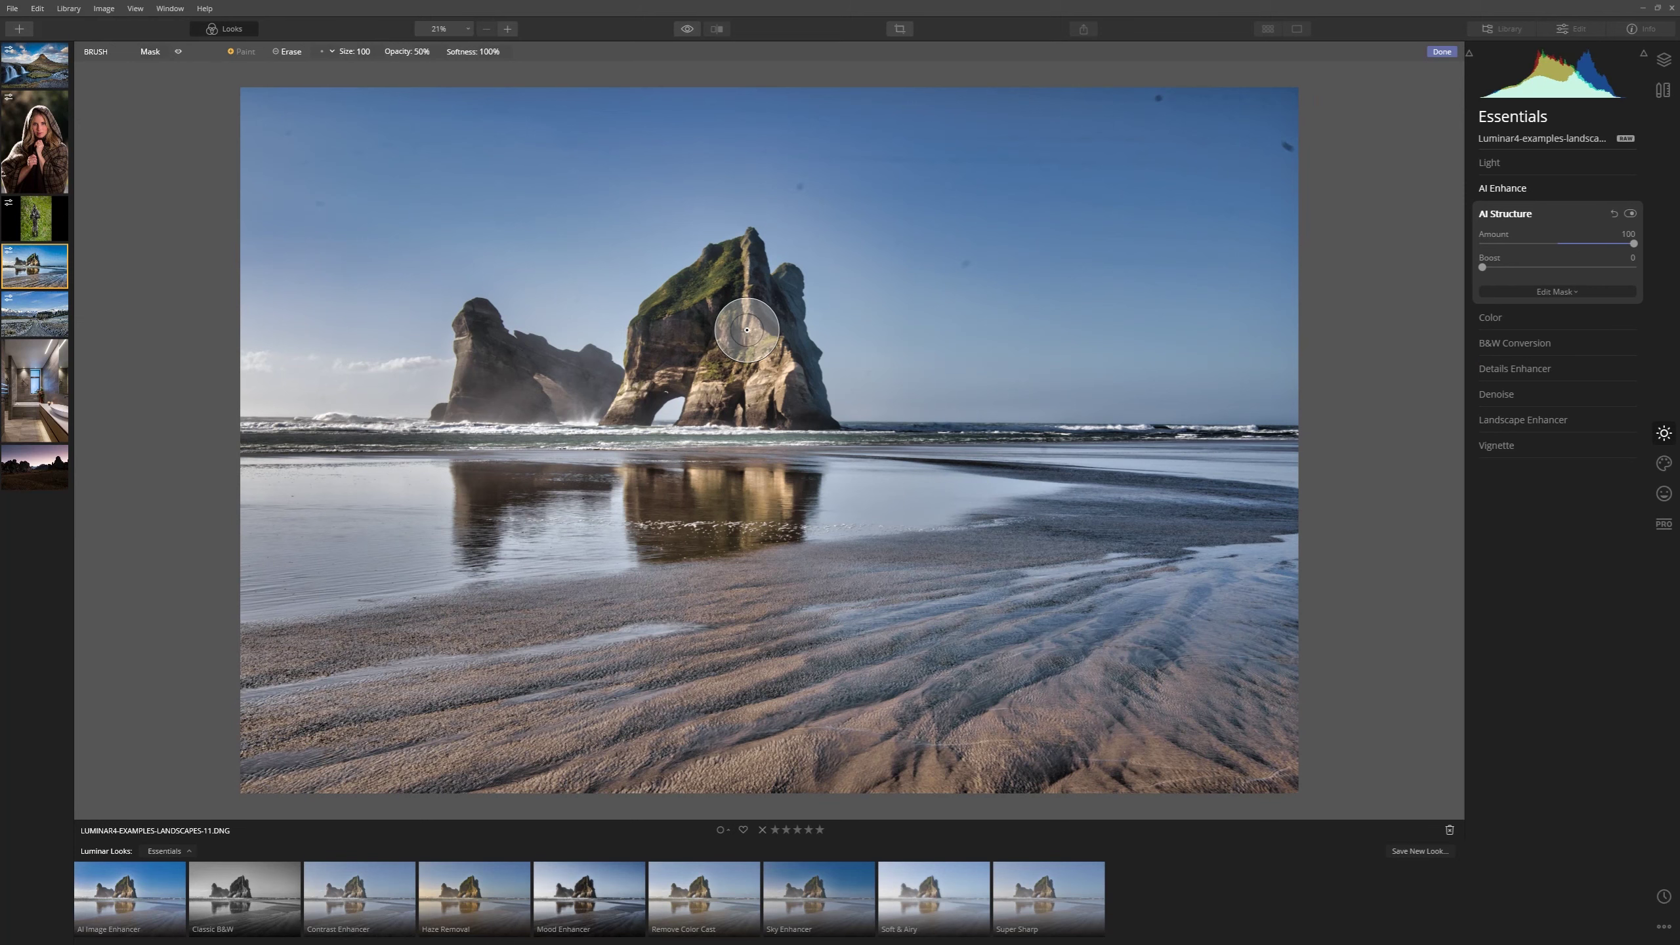
Brush AI Structure over the sea-stack peak, rocks and arch with an enlarged brush
key("bracketright")
key("bracketright")
key("bracketright")
key("bracketright")
key("bracketright")
key("bracketright")
key("bracketright")
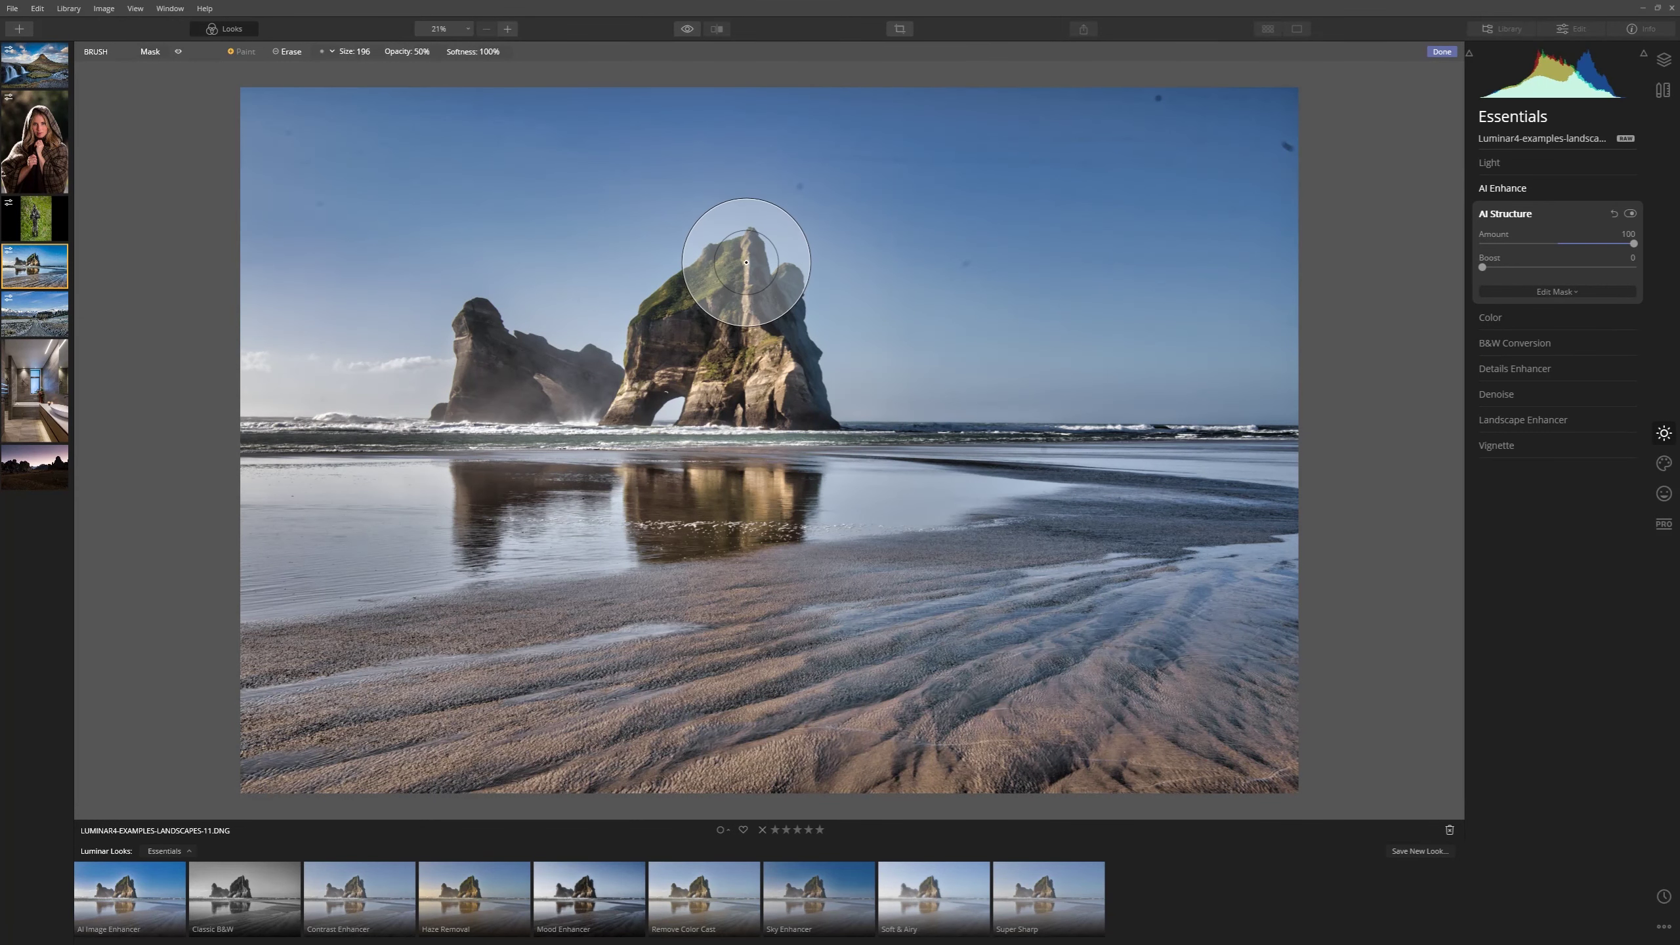
left_click_drag(746, 262, 598, 388)
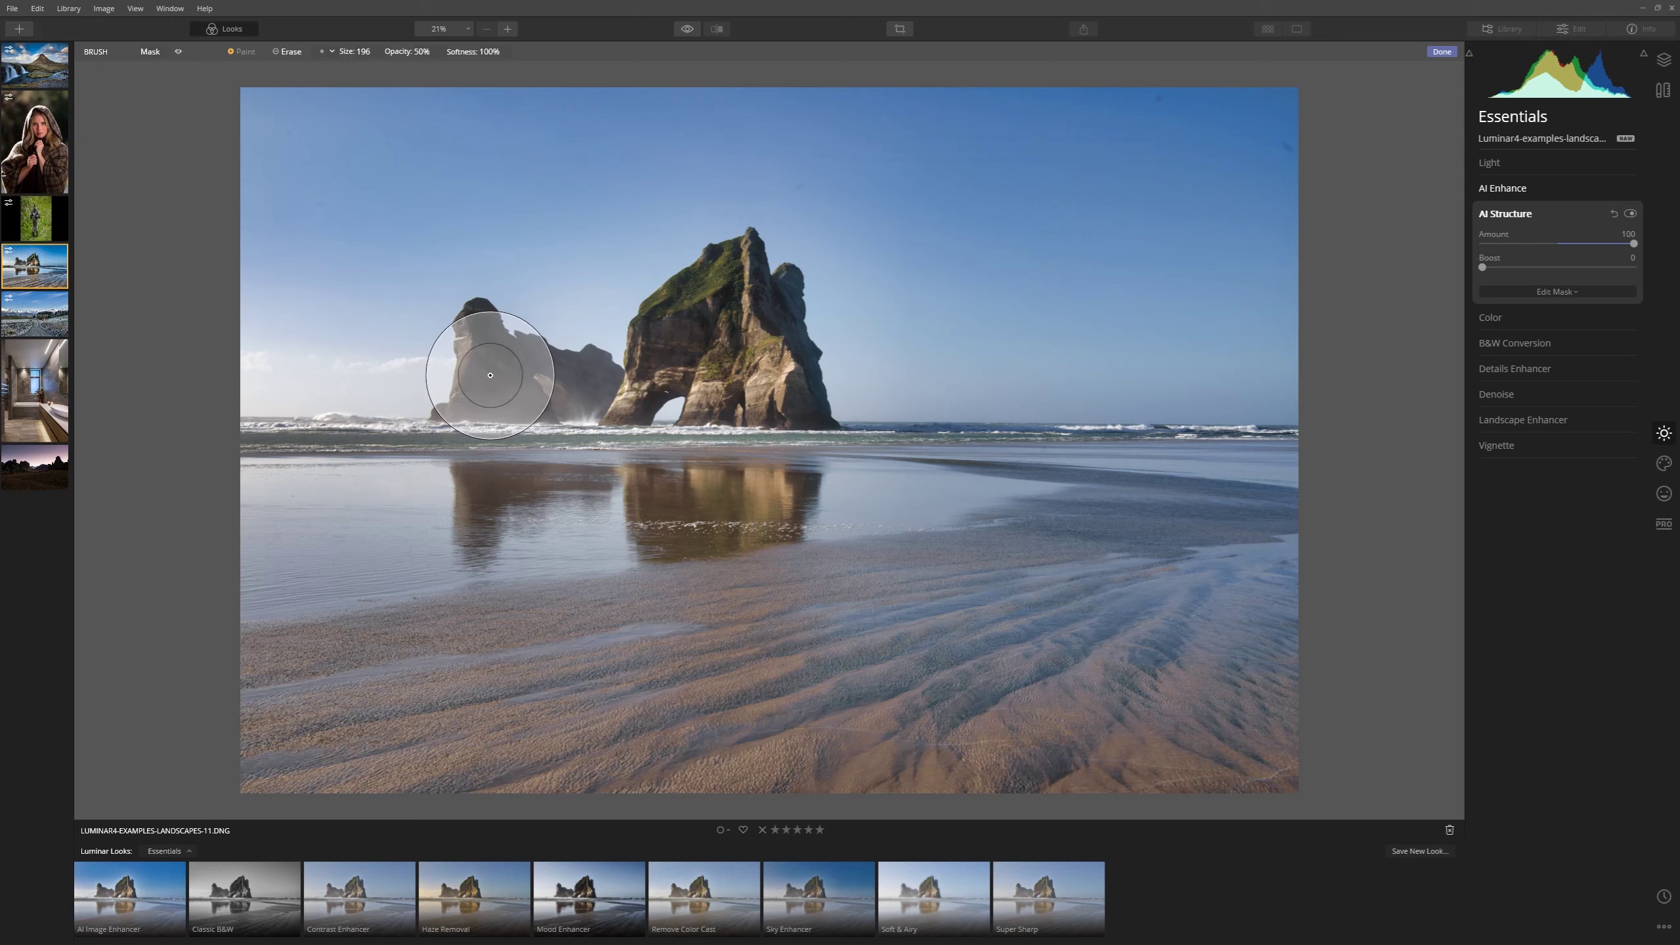
mouse_move(491, 376)
left_mouse_down()
mouse_move(700, 363)
mouse_move(479, 391)
mouse_move(789, 396)
mouse_move(652, 398)
mouse_move(752, 402)
mouse_move(649, 381)
mouse_move(598, 404)
mouse_move(510, 374)
mouse_move(481, 336)
mouse_move(485, 399)
mouse_move(776, 394)
mouse_move(783, 352)
mouse_move(748, 293)
mouse_move(755, 268)
mouse_move(806, 418)
mouse_move(469, 364)
left_mouse_up()
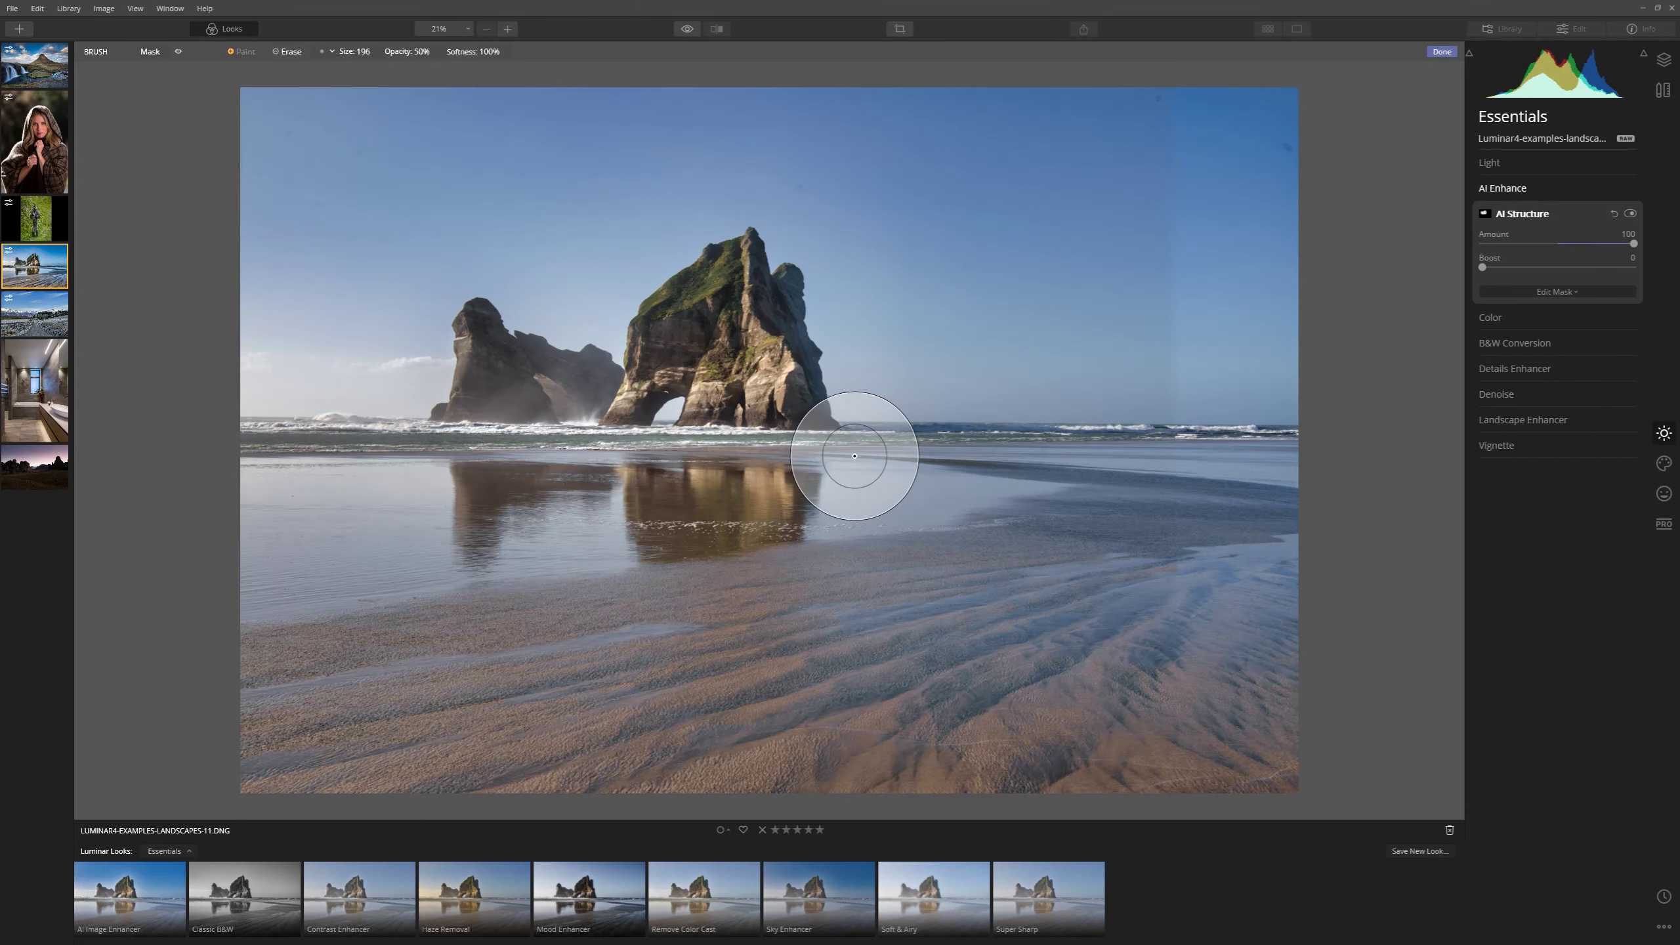
mouse_move(855, 456)
left_mouse_down()
mouse_move(769, 394)
mouse_move(750, 338)
left_mouse_up()
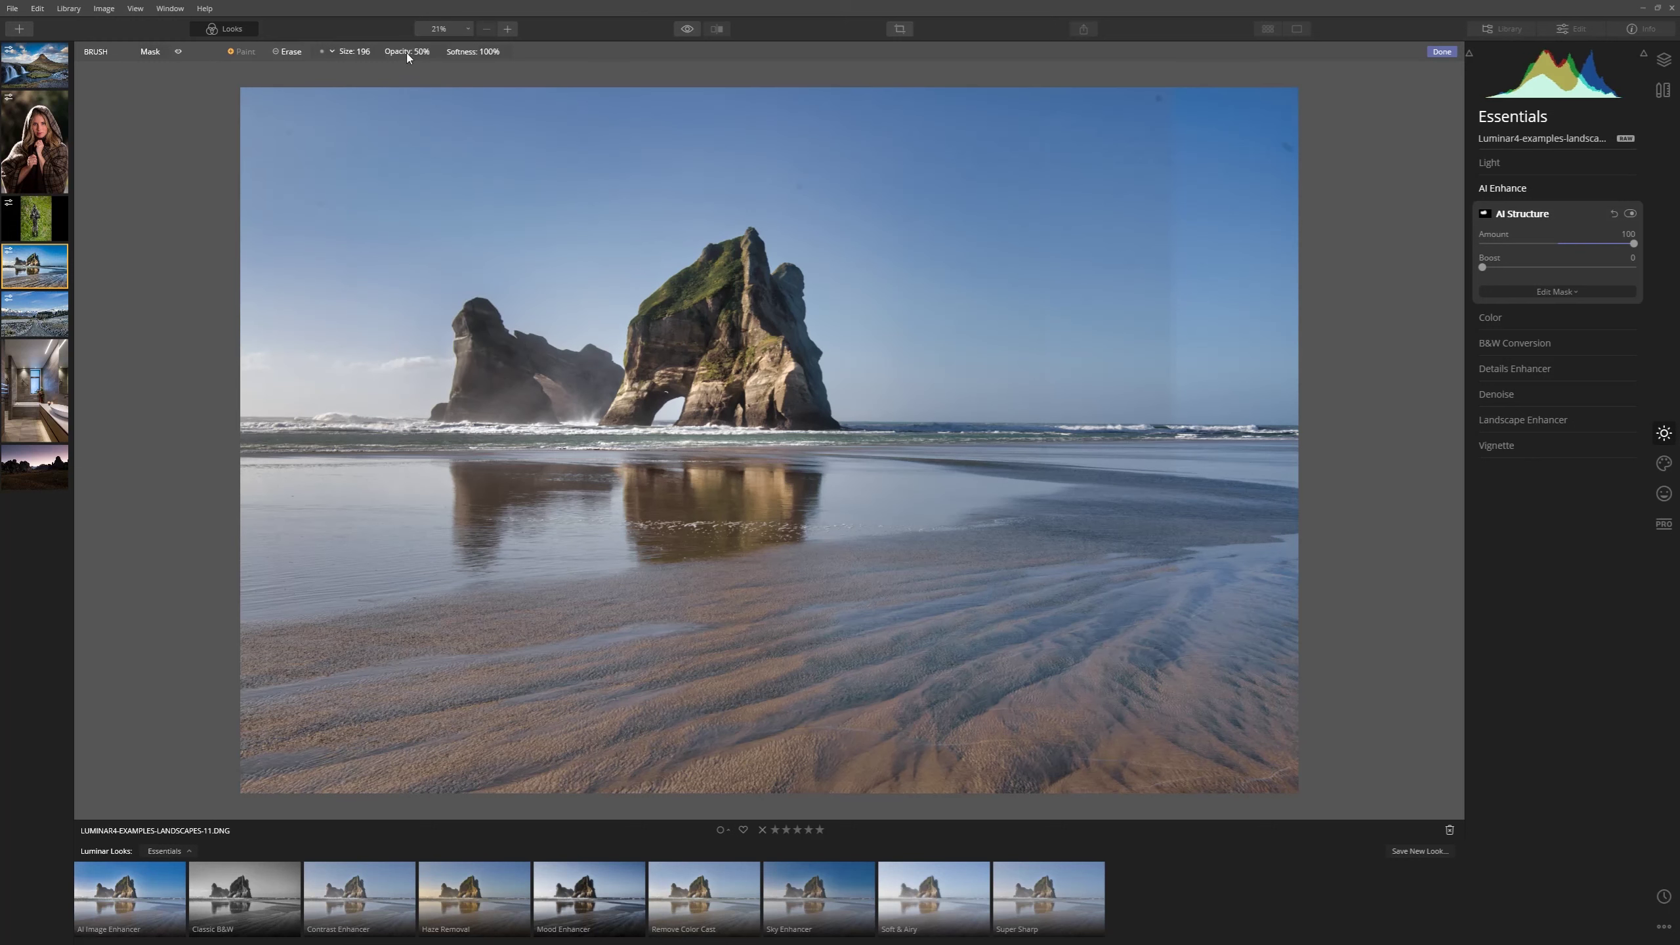
Set brush opacity to 18%, size the brush to 400, and paint the foreground sand
left_click(427, 56)
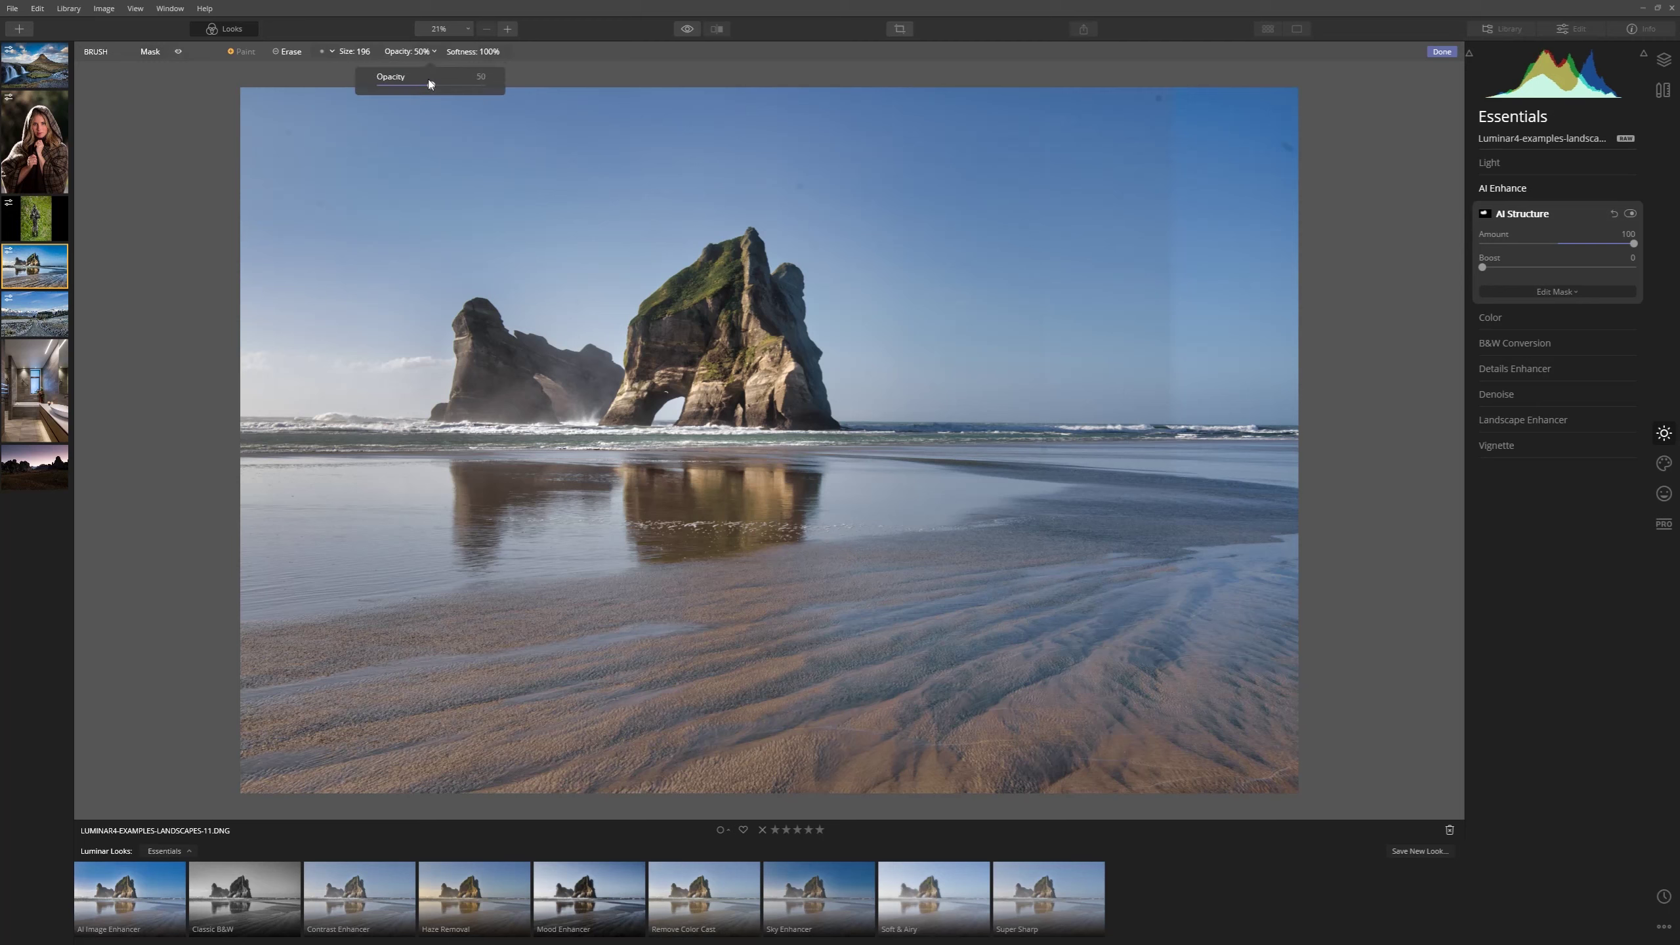
left_click_drag(430, 86, 399, 87)
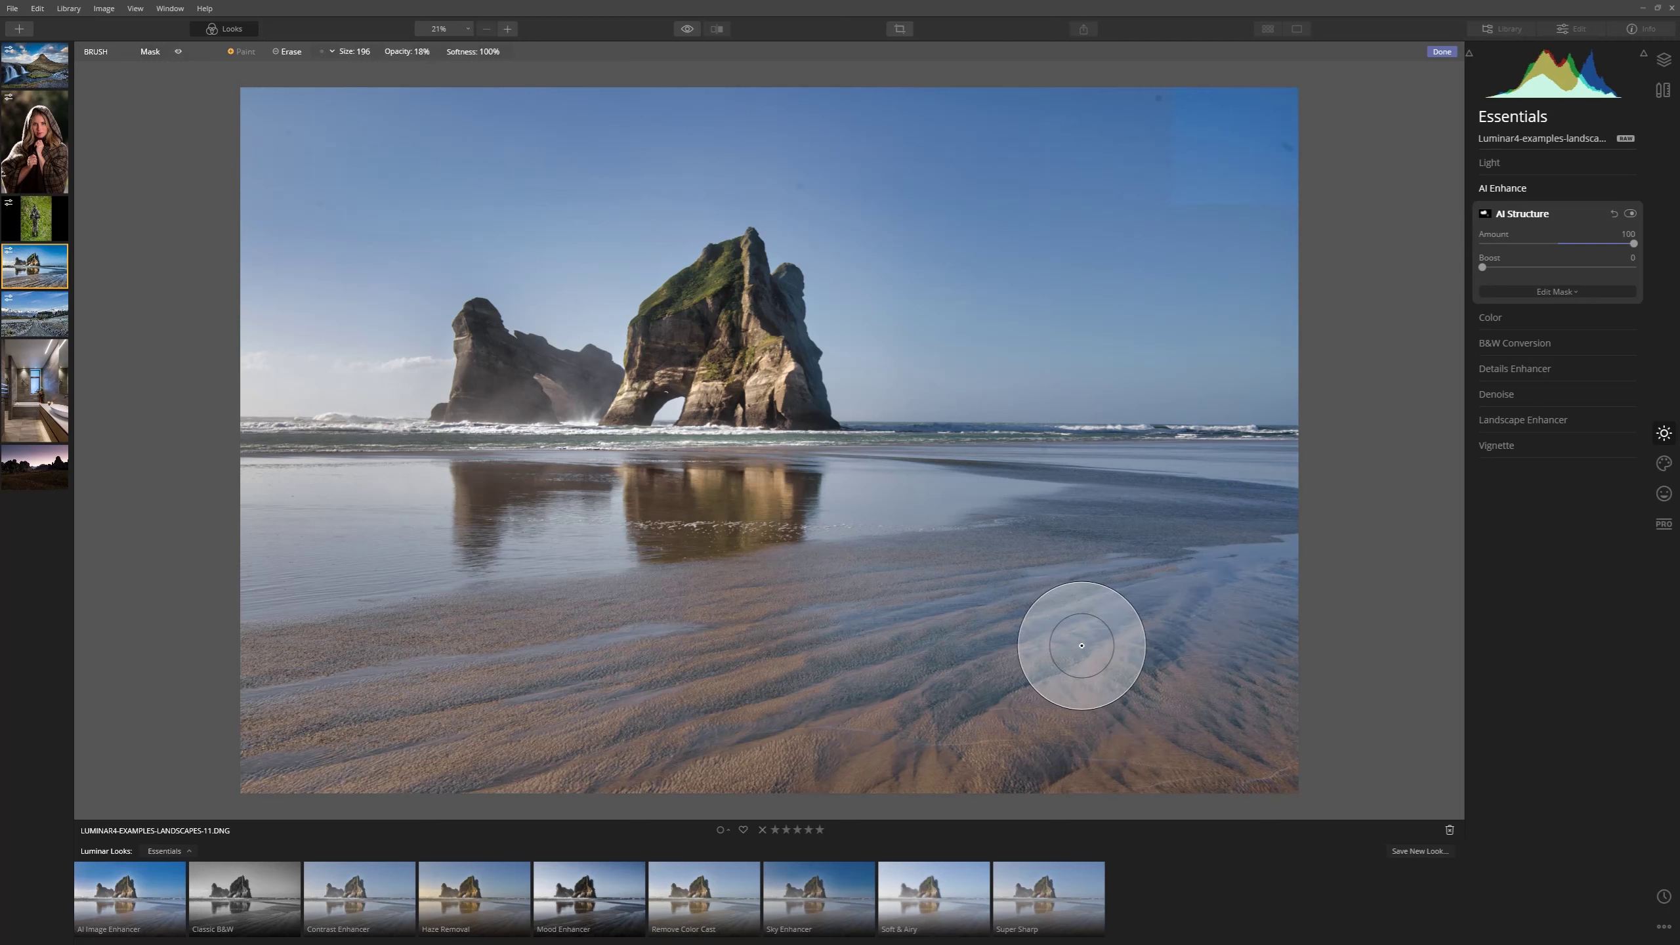
key("]")
key("]")
key("]")
key("]")
key("]")
key("]")
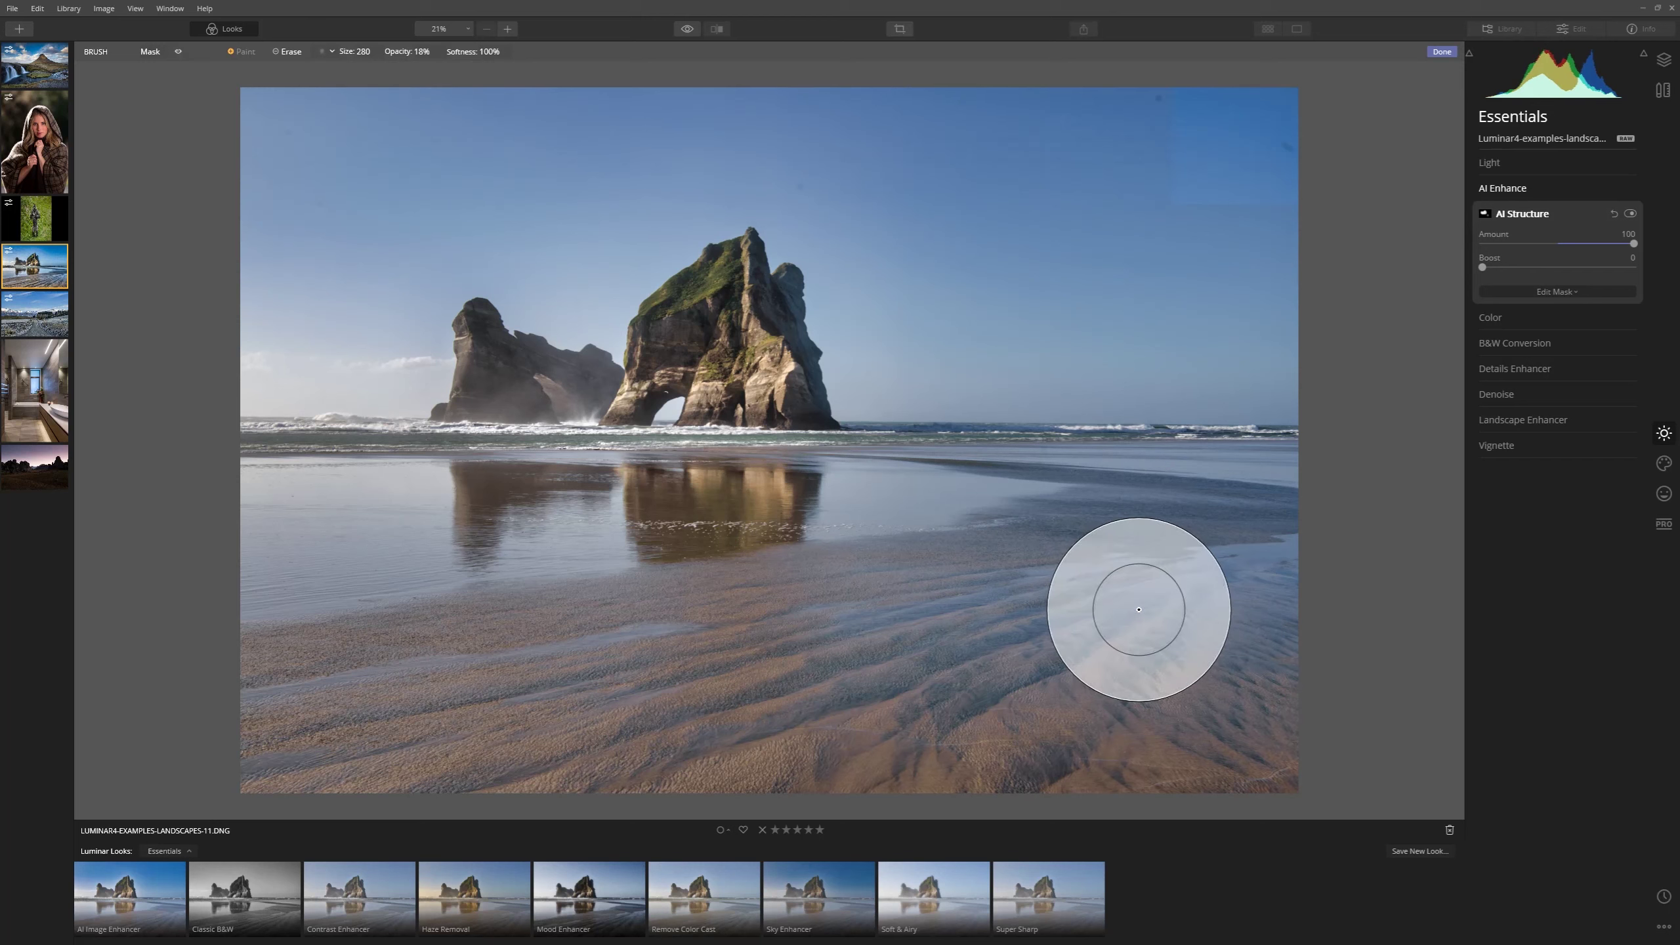
key("]")
key("]")
key("]")
key("]")
key("]")
key("]")
key("]")
key("]")
key("]")
key("]")
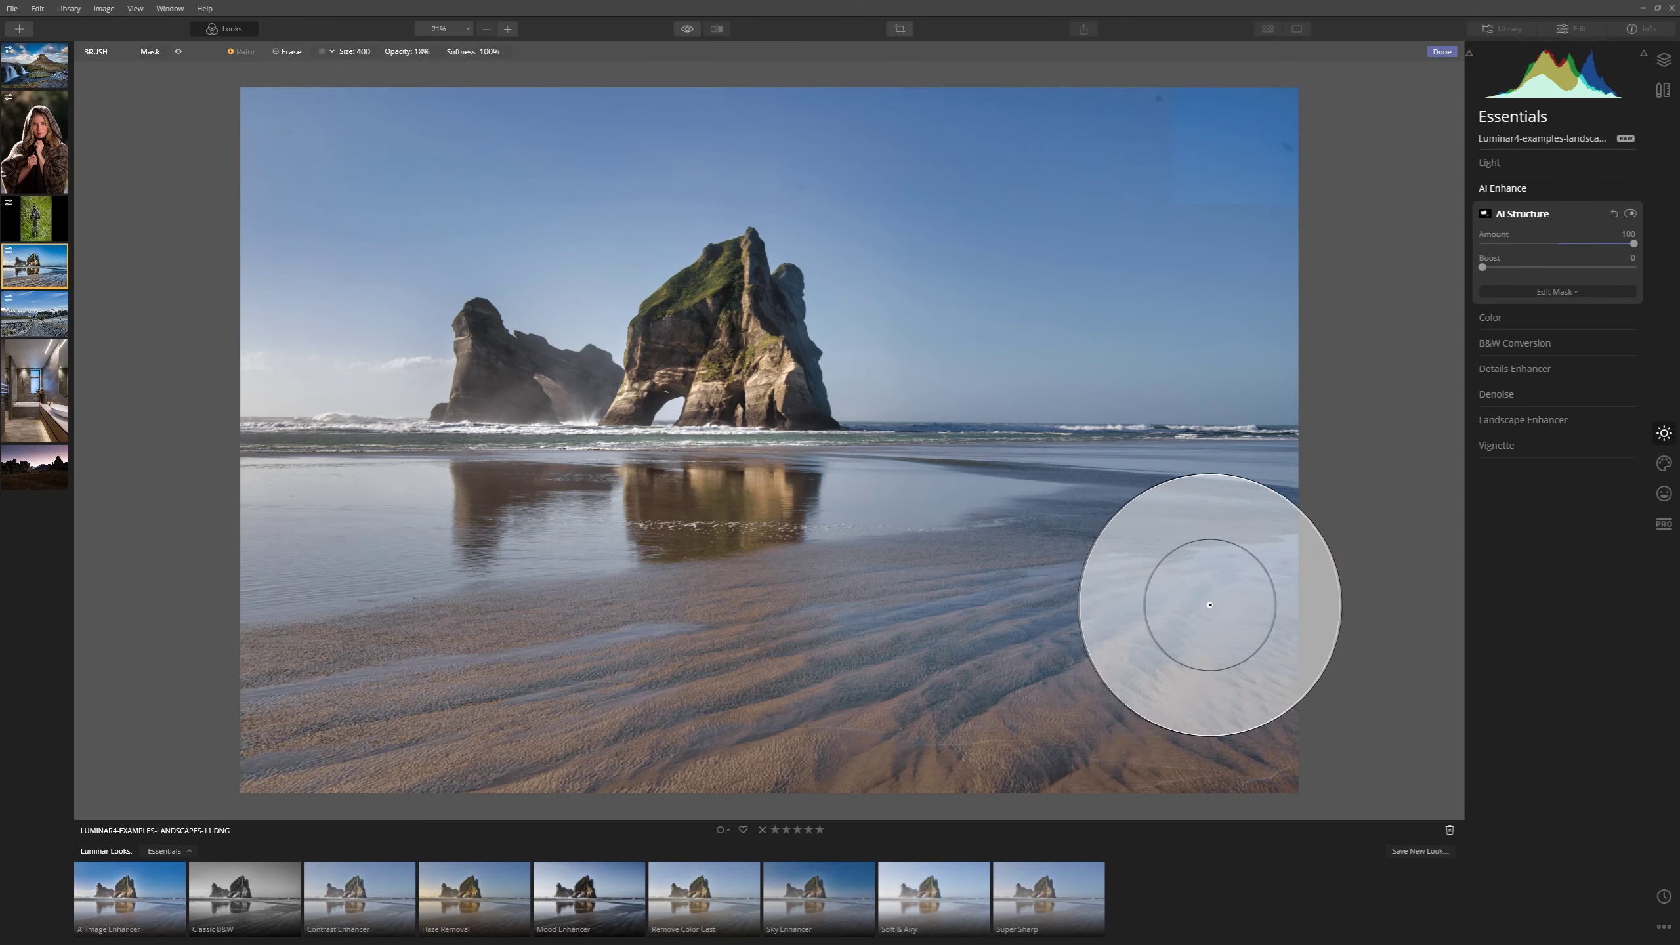
key("bracketleft")
key("bracketleft")
key("bracketleft")
key("bracketleft")
key("bracketleft")
key("bracketleft")
key("bracketleft")
key("bracketleft")
key("bracketleft")
key("bracketleft")
key("bracketleft")
key("bracketleft")
key("bracketleft")
key("bracketleft")
key("bracketleft")
key("bracketleft")
key("bracketleft")
key("bracketleft")
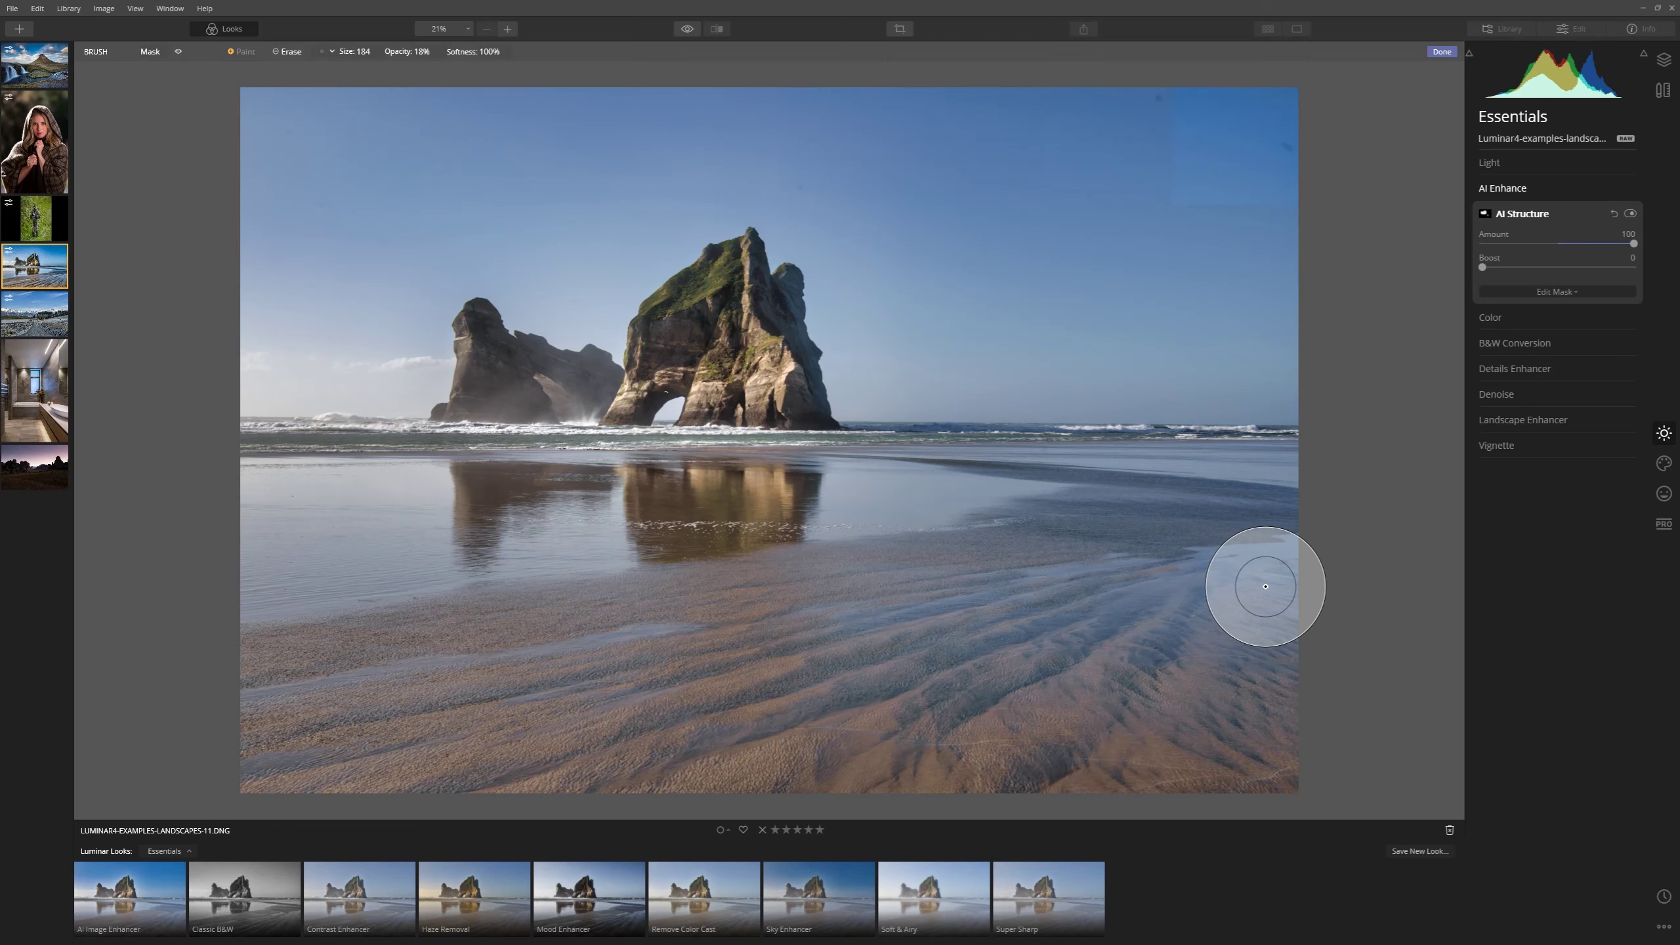
key("]")
key("]")
key("]")
key("]")
key("]")
key("]")
key("]")
key("]")
key("]")
key("]")
key("]")
key("]")
key("]")
key("]")
key("]")
key("]")
key("]")
key("]")
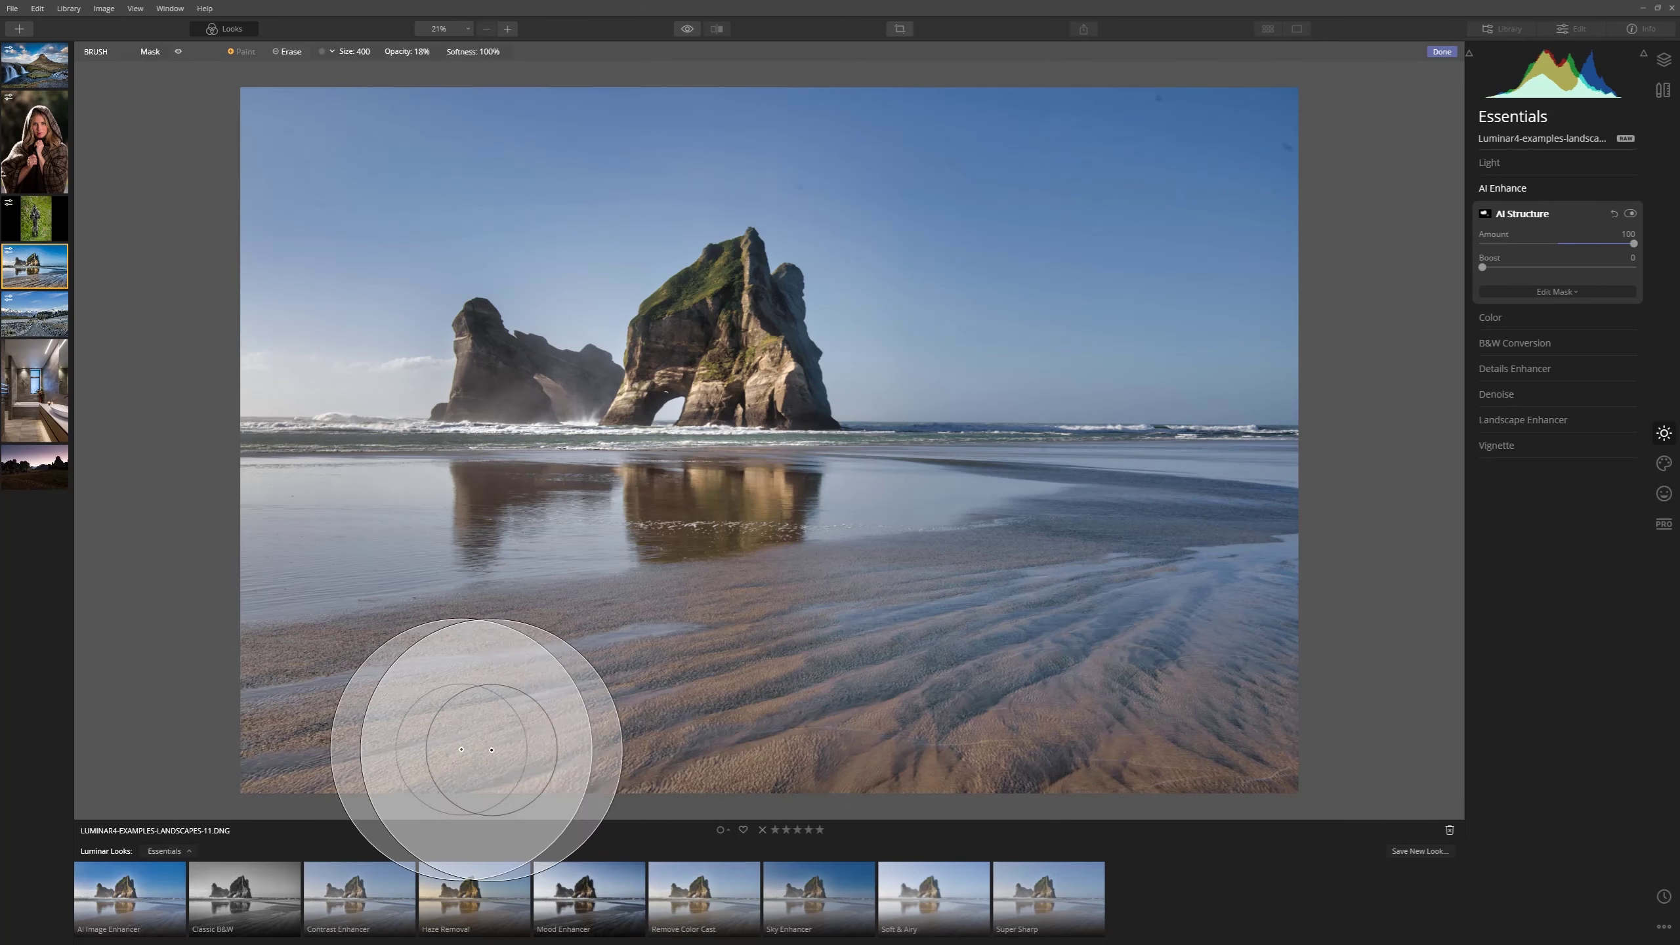
mouse_move(1067, 631)
left_mouse_down()
mouse_move(1286, 601)
mouse_move(1297, 713)
mouse_move(1069, 732)
left_mouse_up()
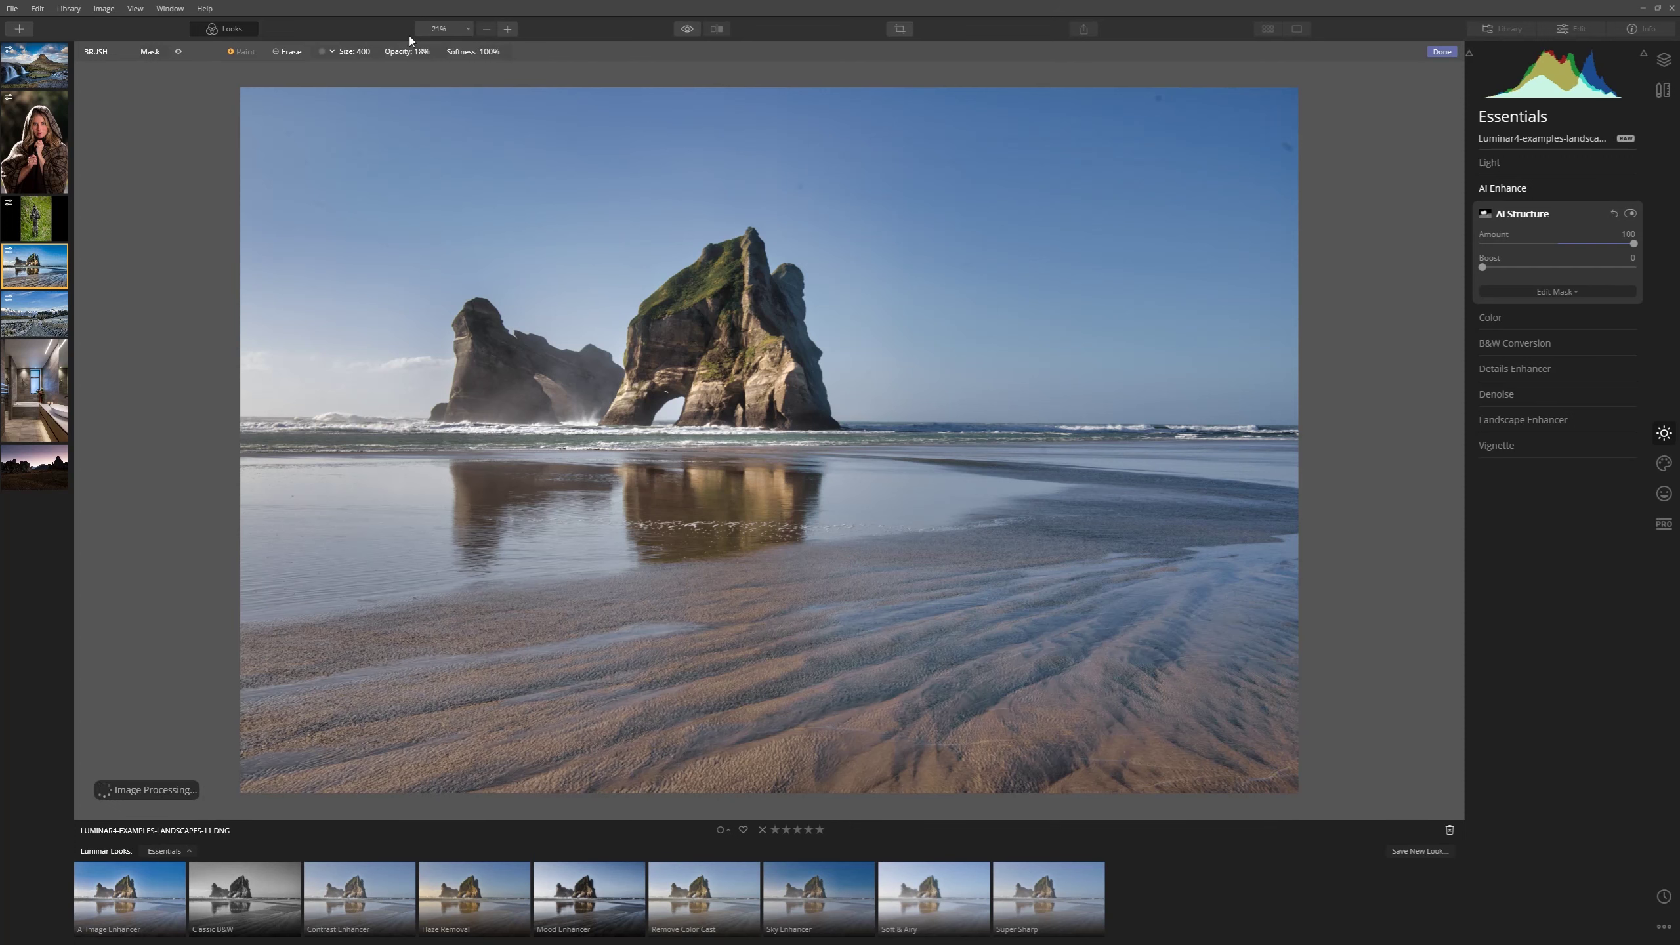
Compare the structure effect on and off, then finish the mask
left_click(1629, 215)
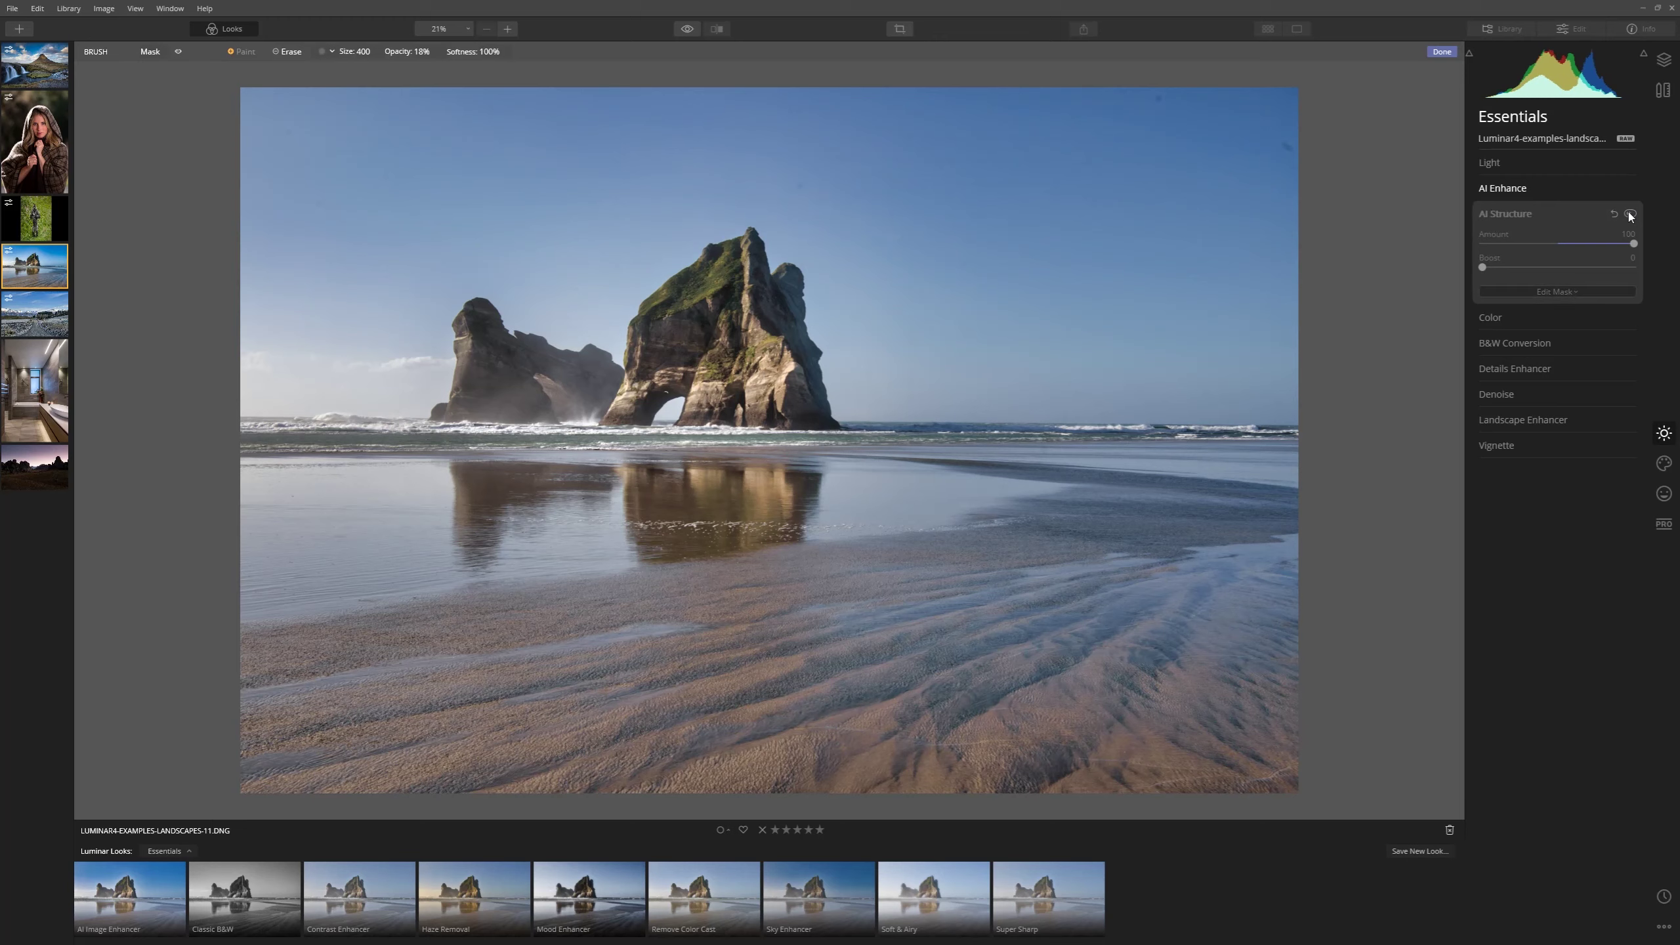
left_click(1631, 215)
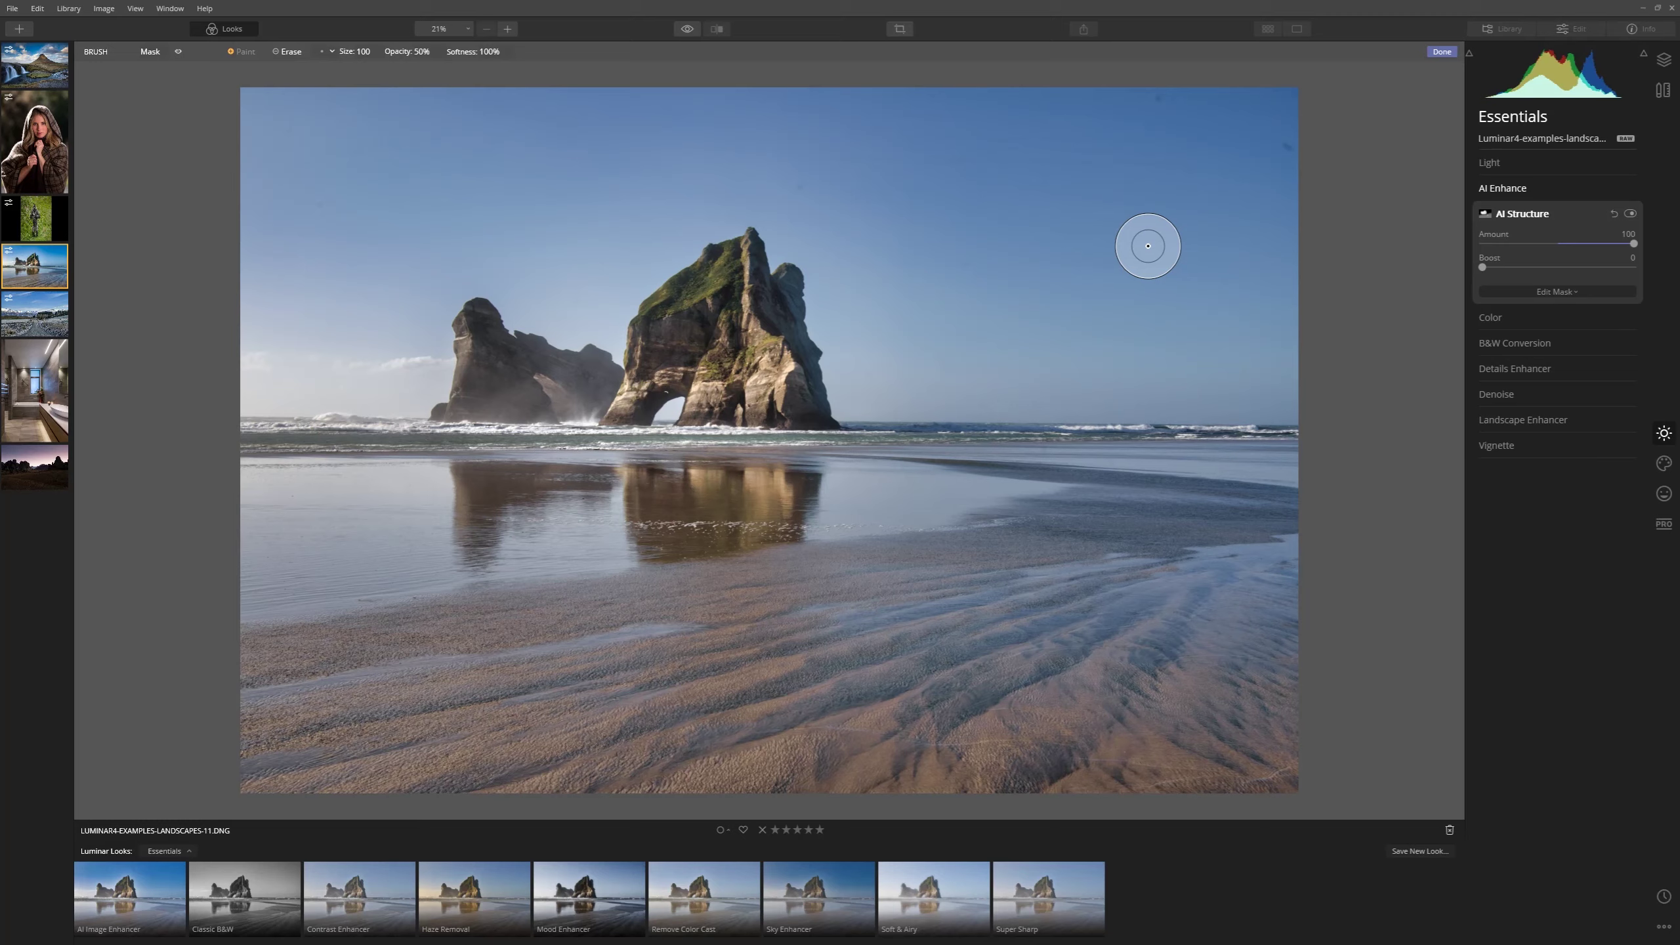
left_click(1440, 51)
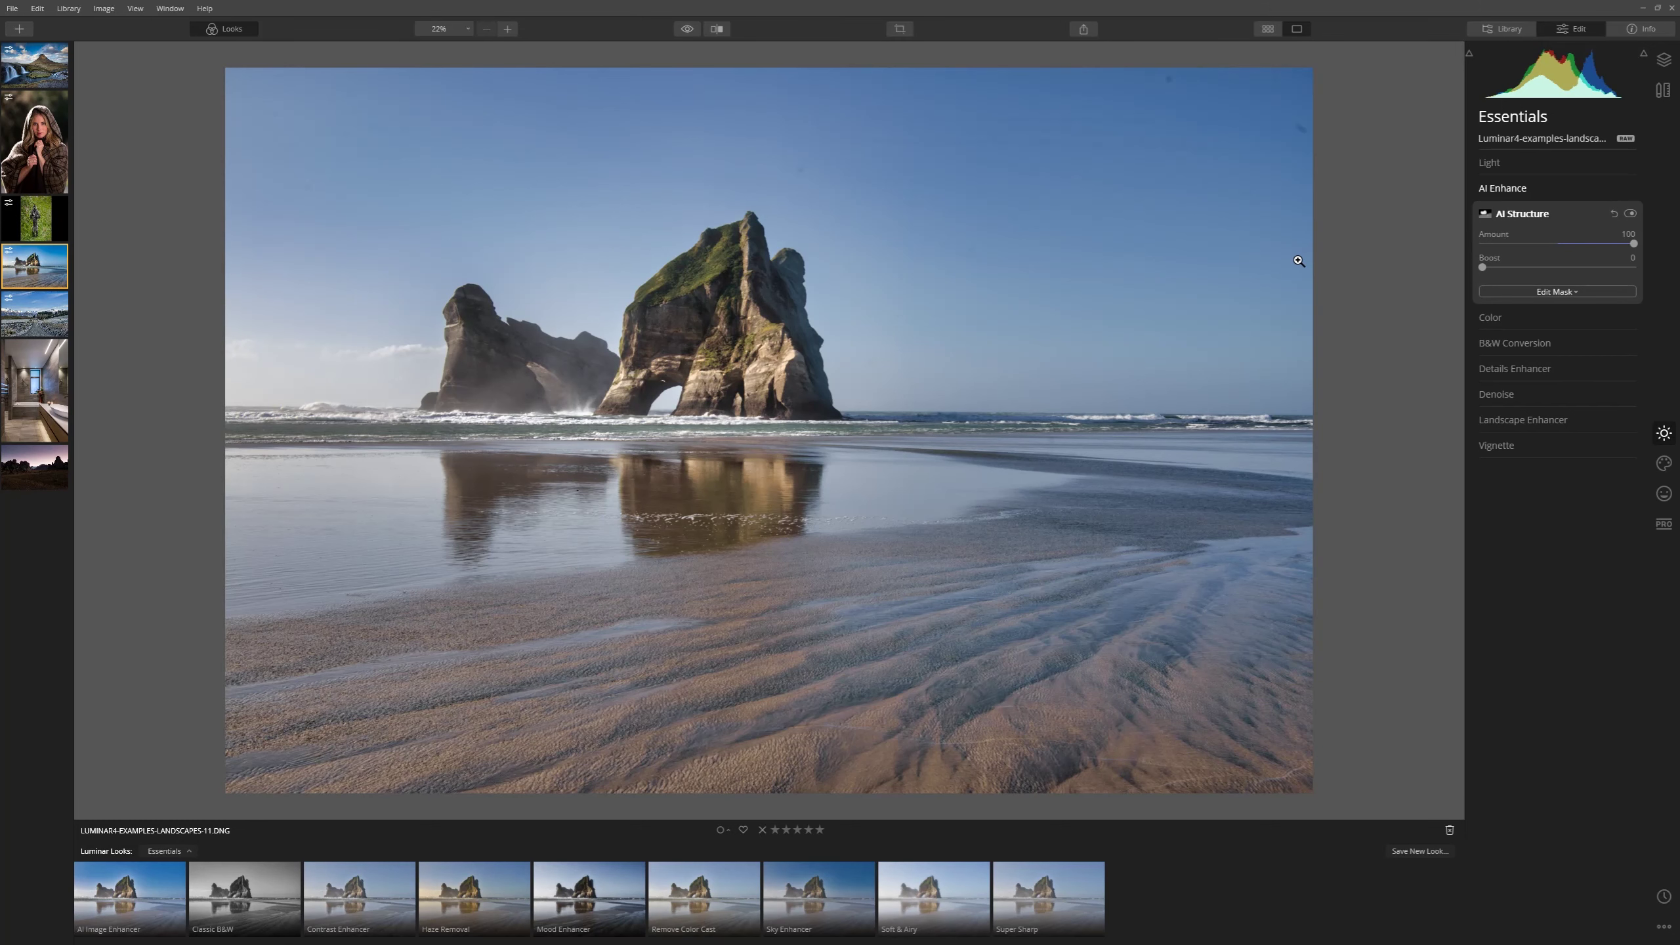
left_click(1674, 468)
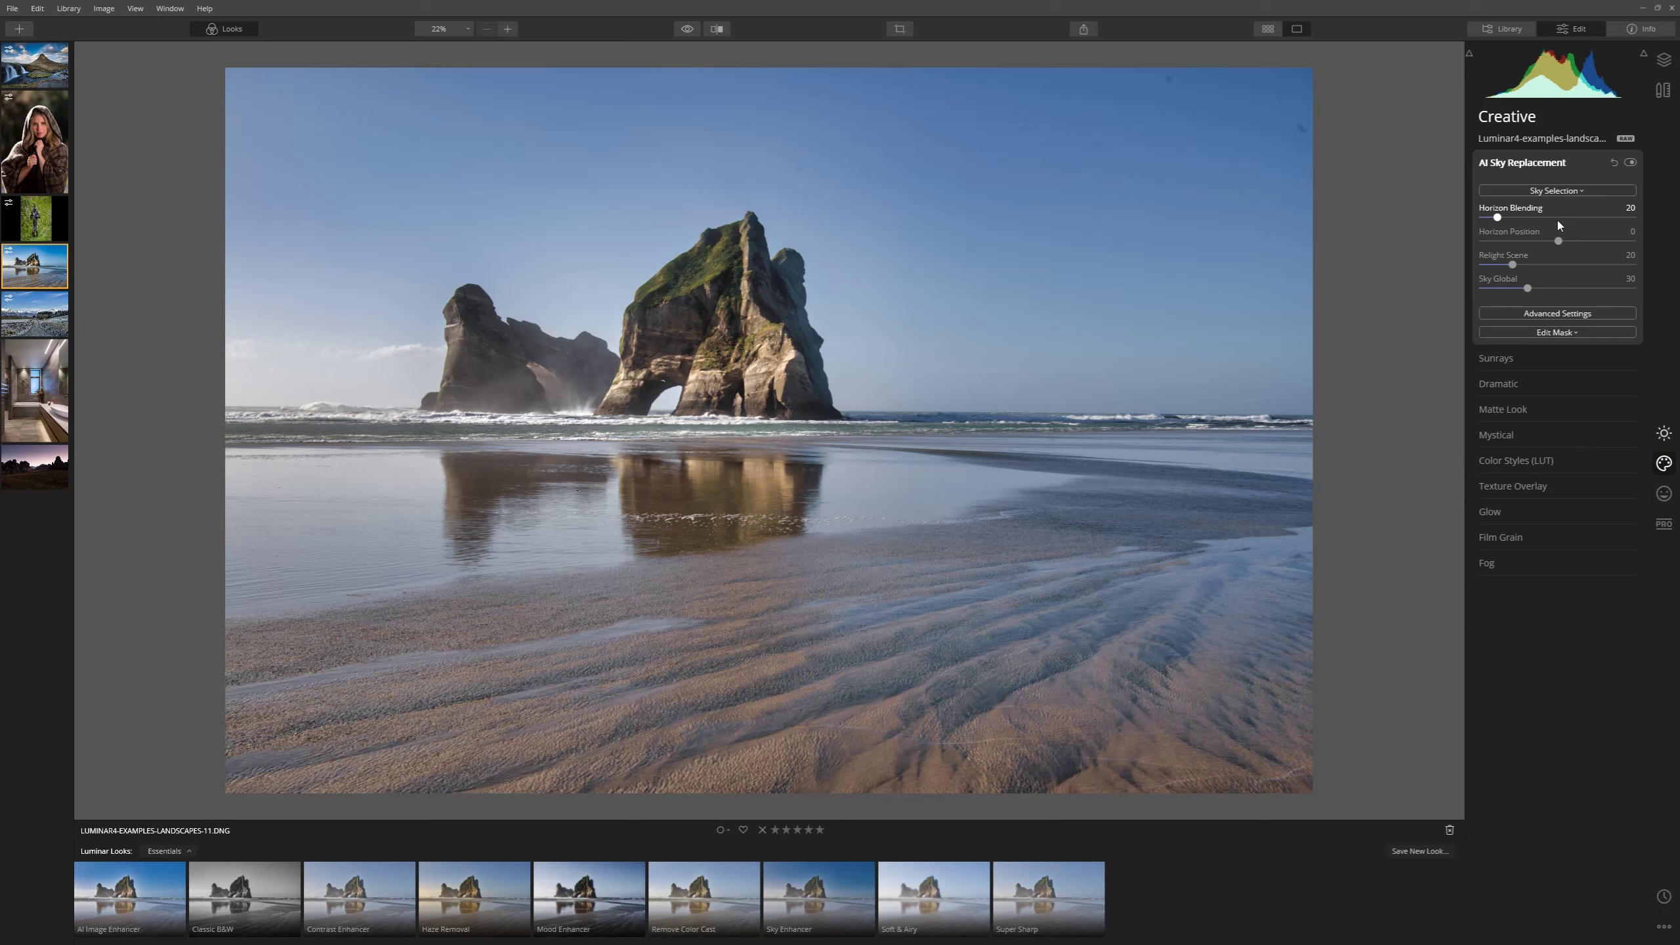
Replace the beach photo's sky with Bright Blue Sky 2
left_click(1584, 189)
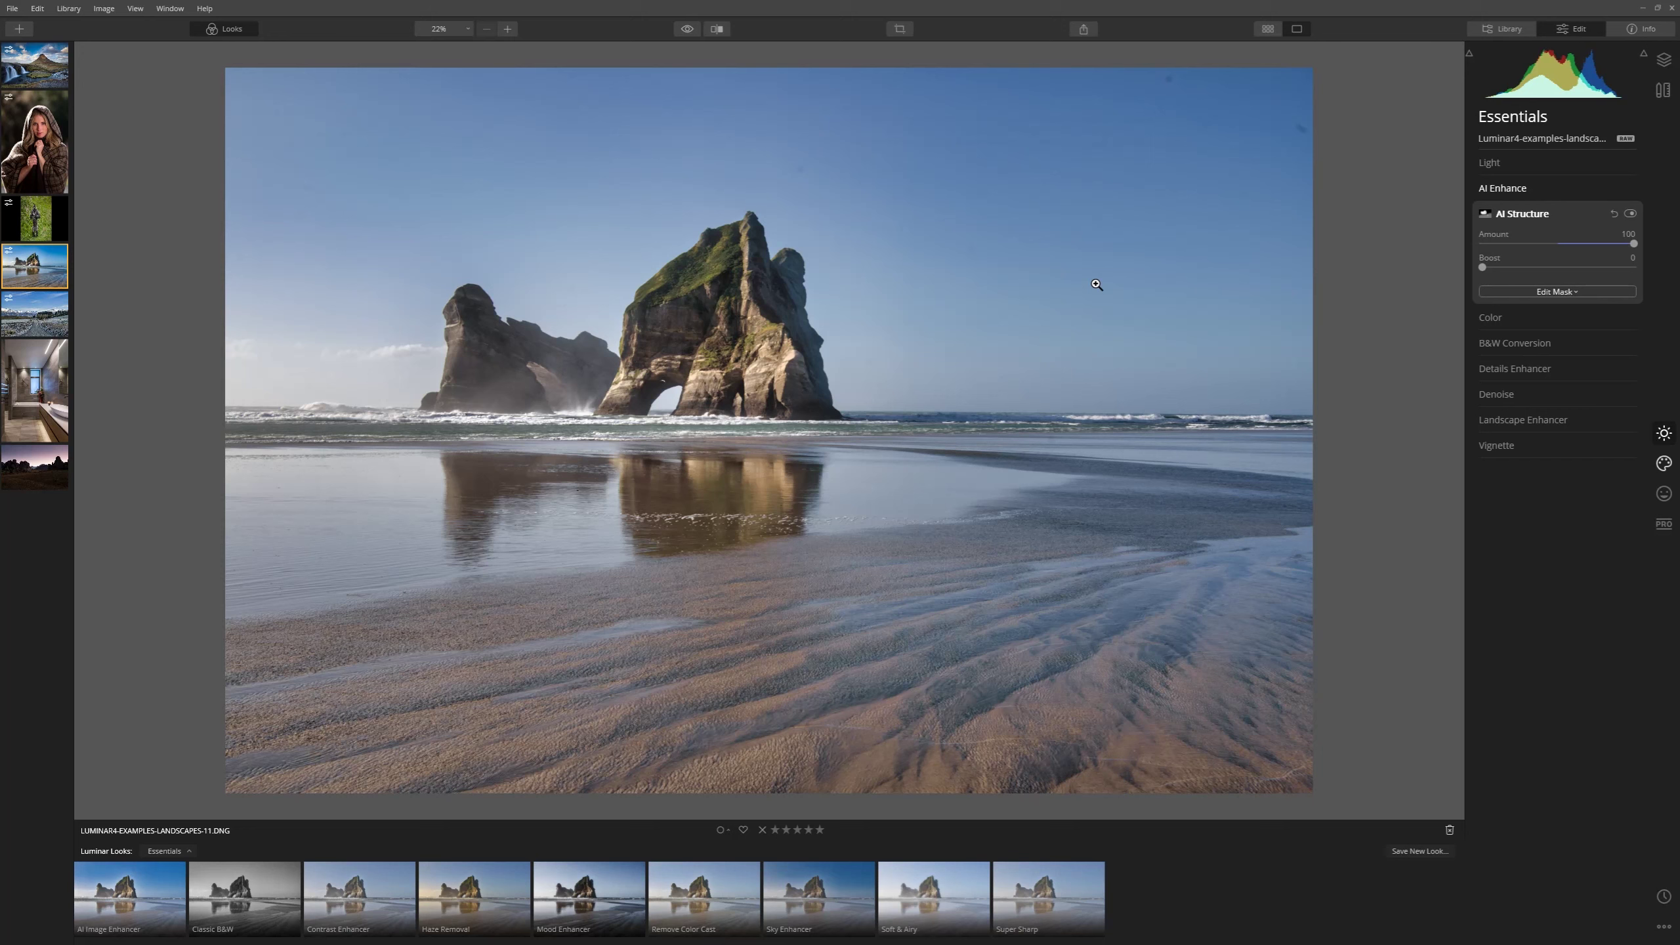
left_click(1666, 464)
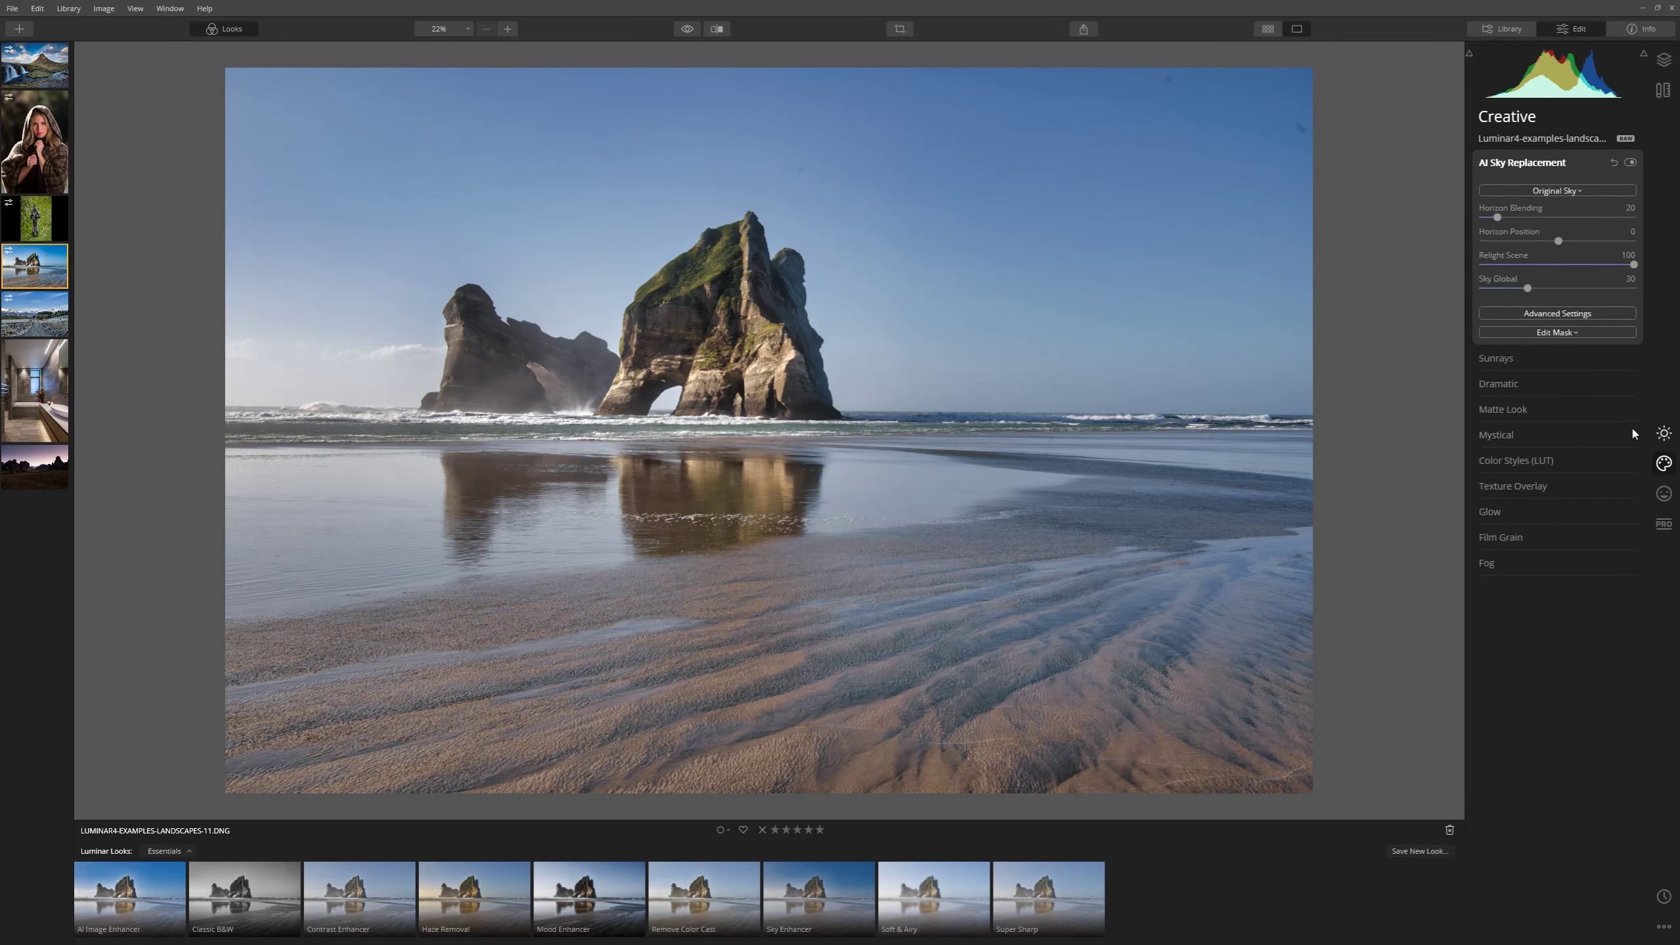
left_click(1562, 189)
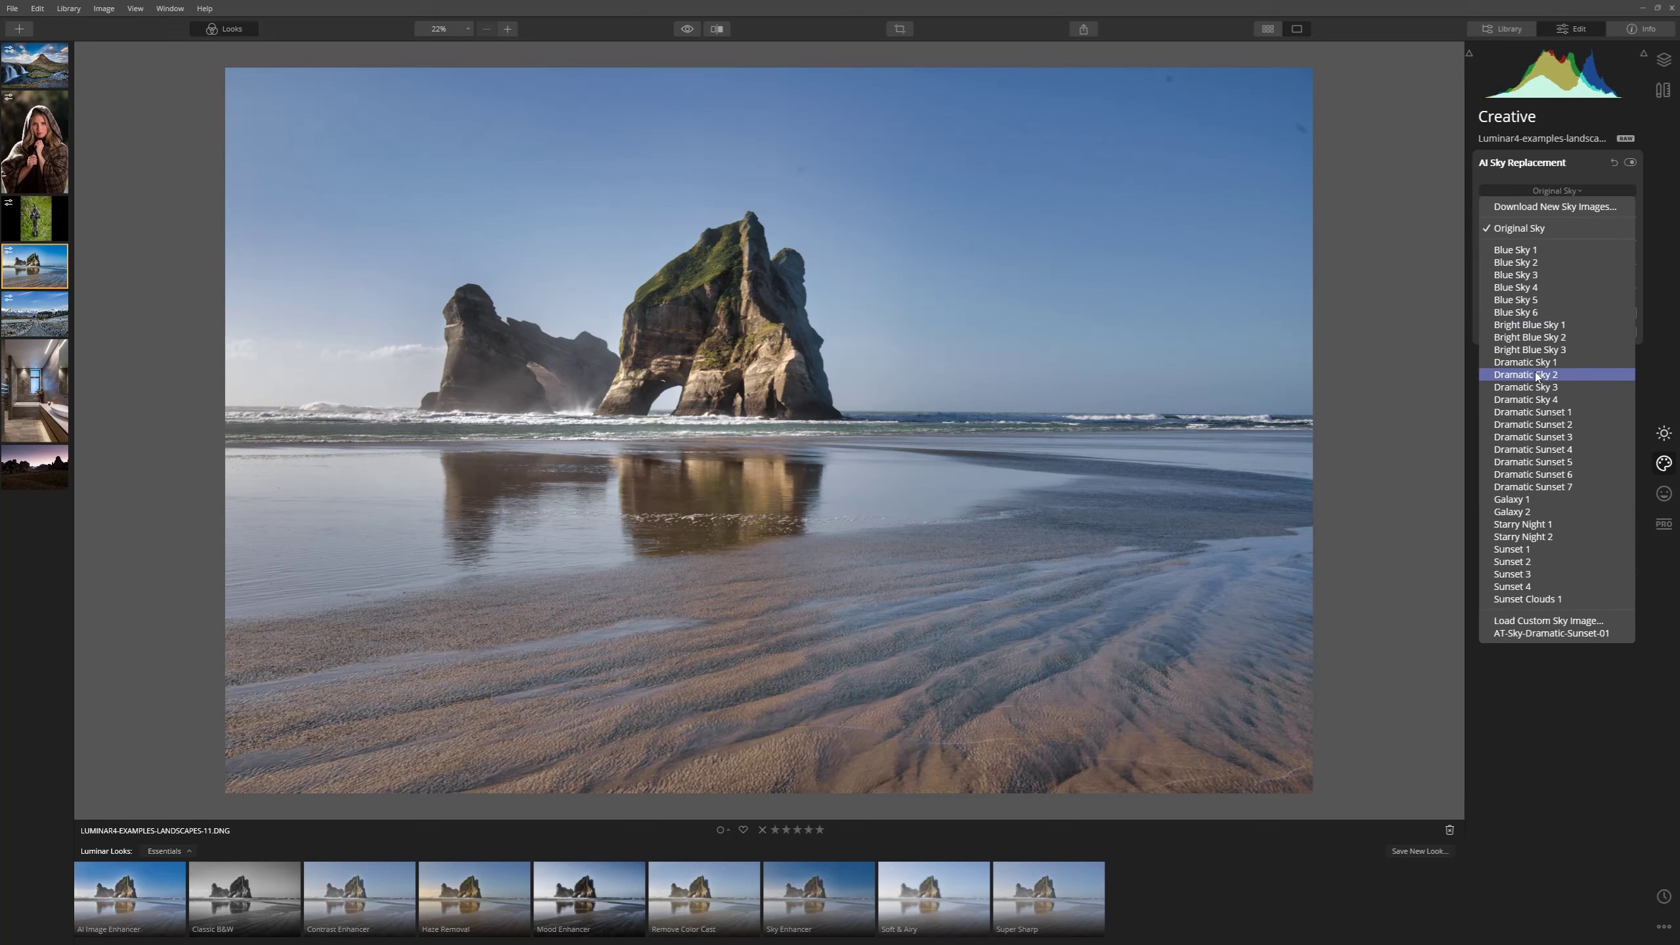
left_click(1548, 338)
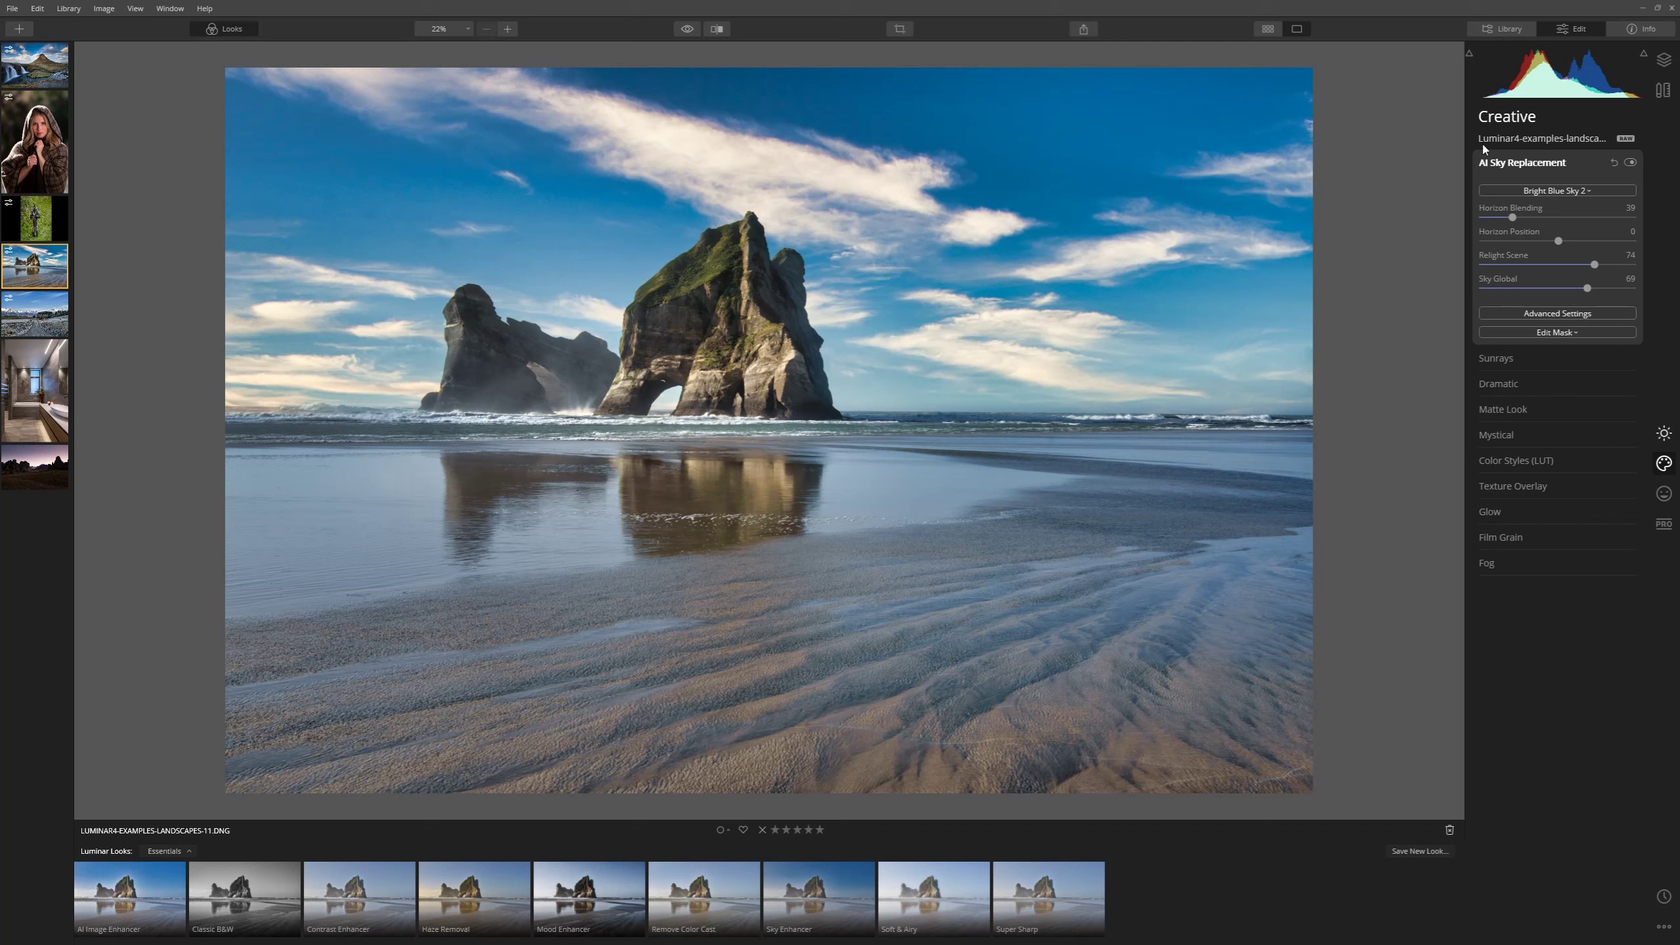
Switch the sky to Dramatic Sunset 3 and compare it against the original
left_click(1591, 190)
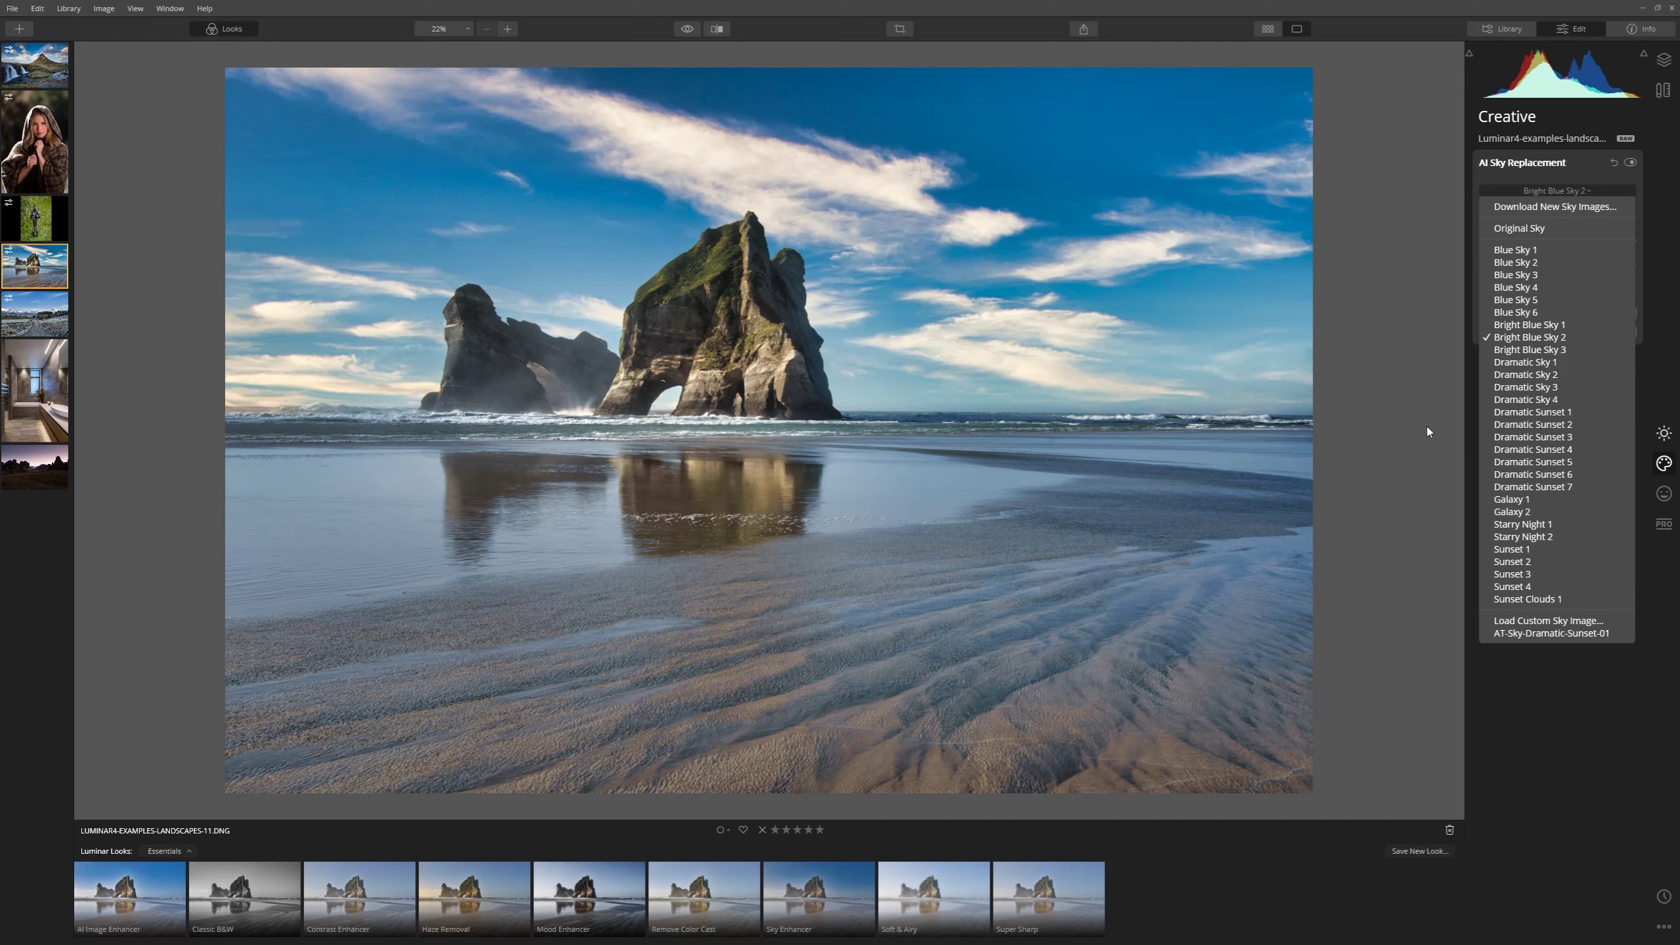
left_click(1572, 439)
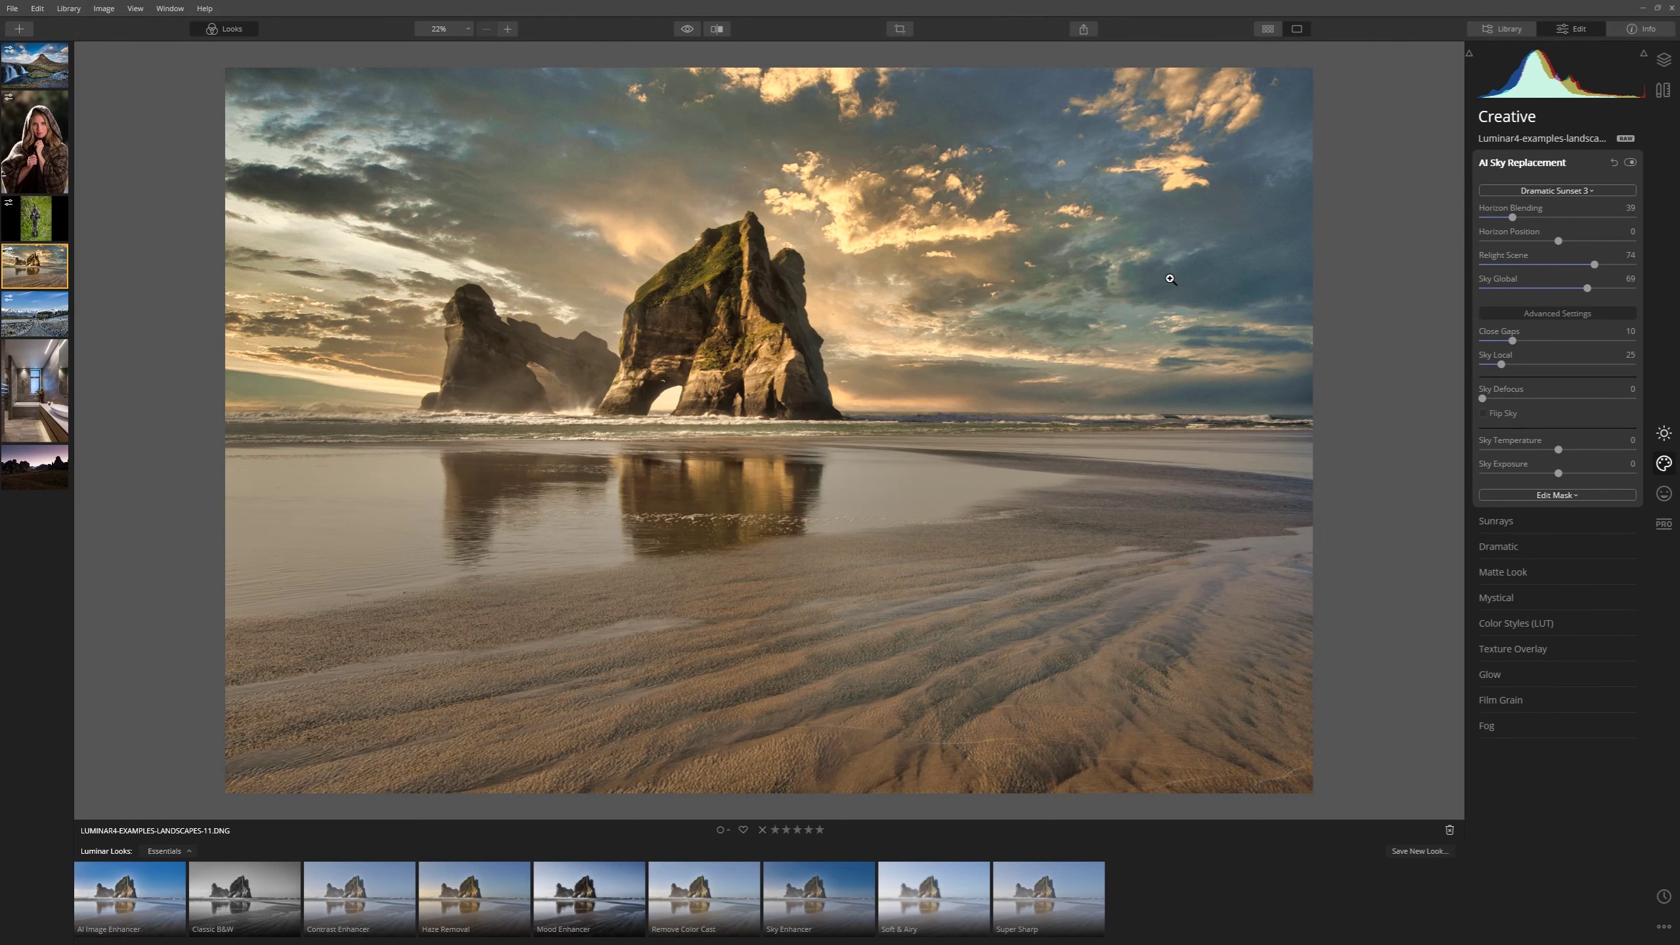
left_click(687, 28)
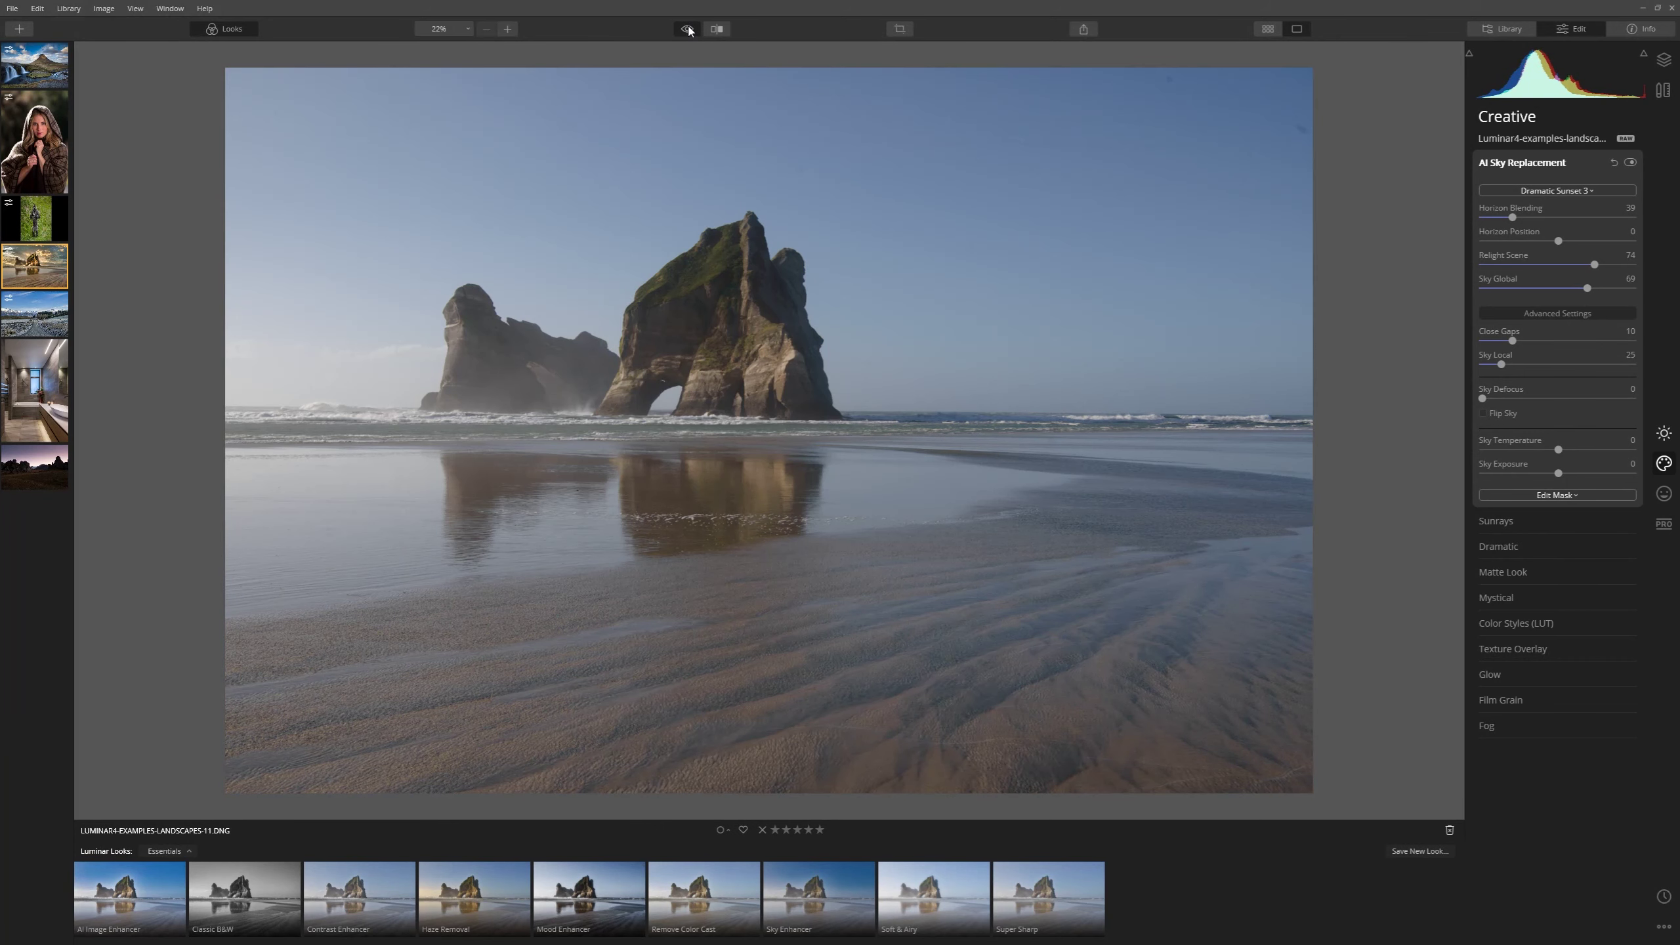
left_click(687, 28)
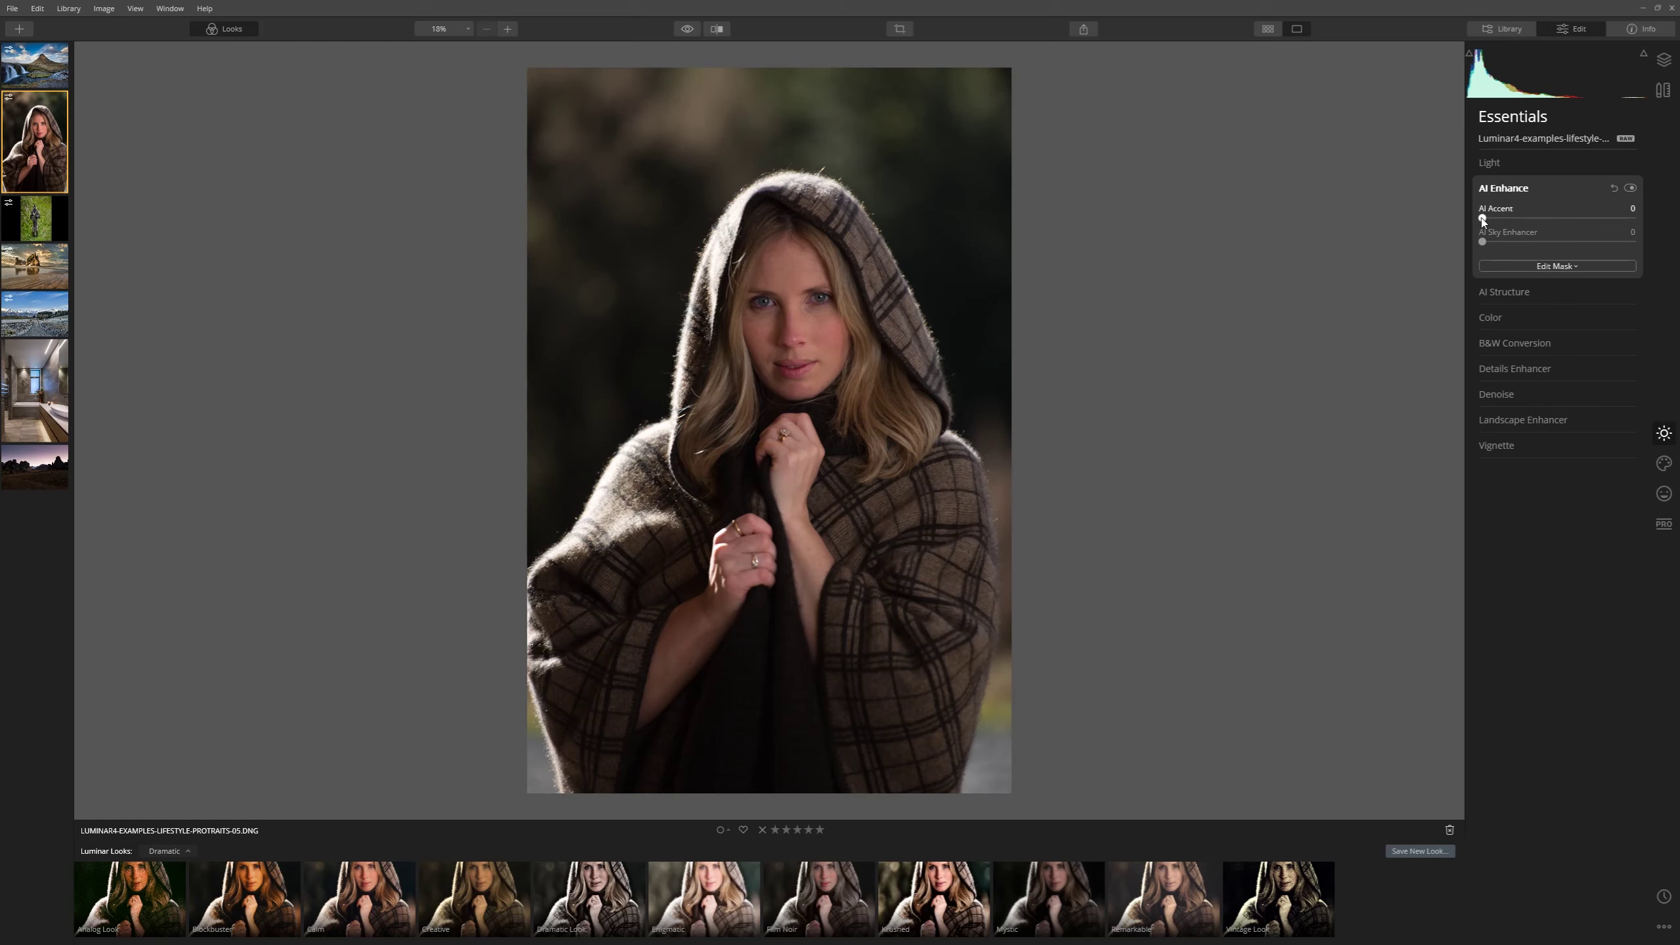
Raise the hooded portrait's AI Accent to 72 and expand AI Structure
left_click_drag(1483, 220, 1592, 225)
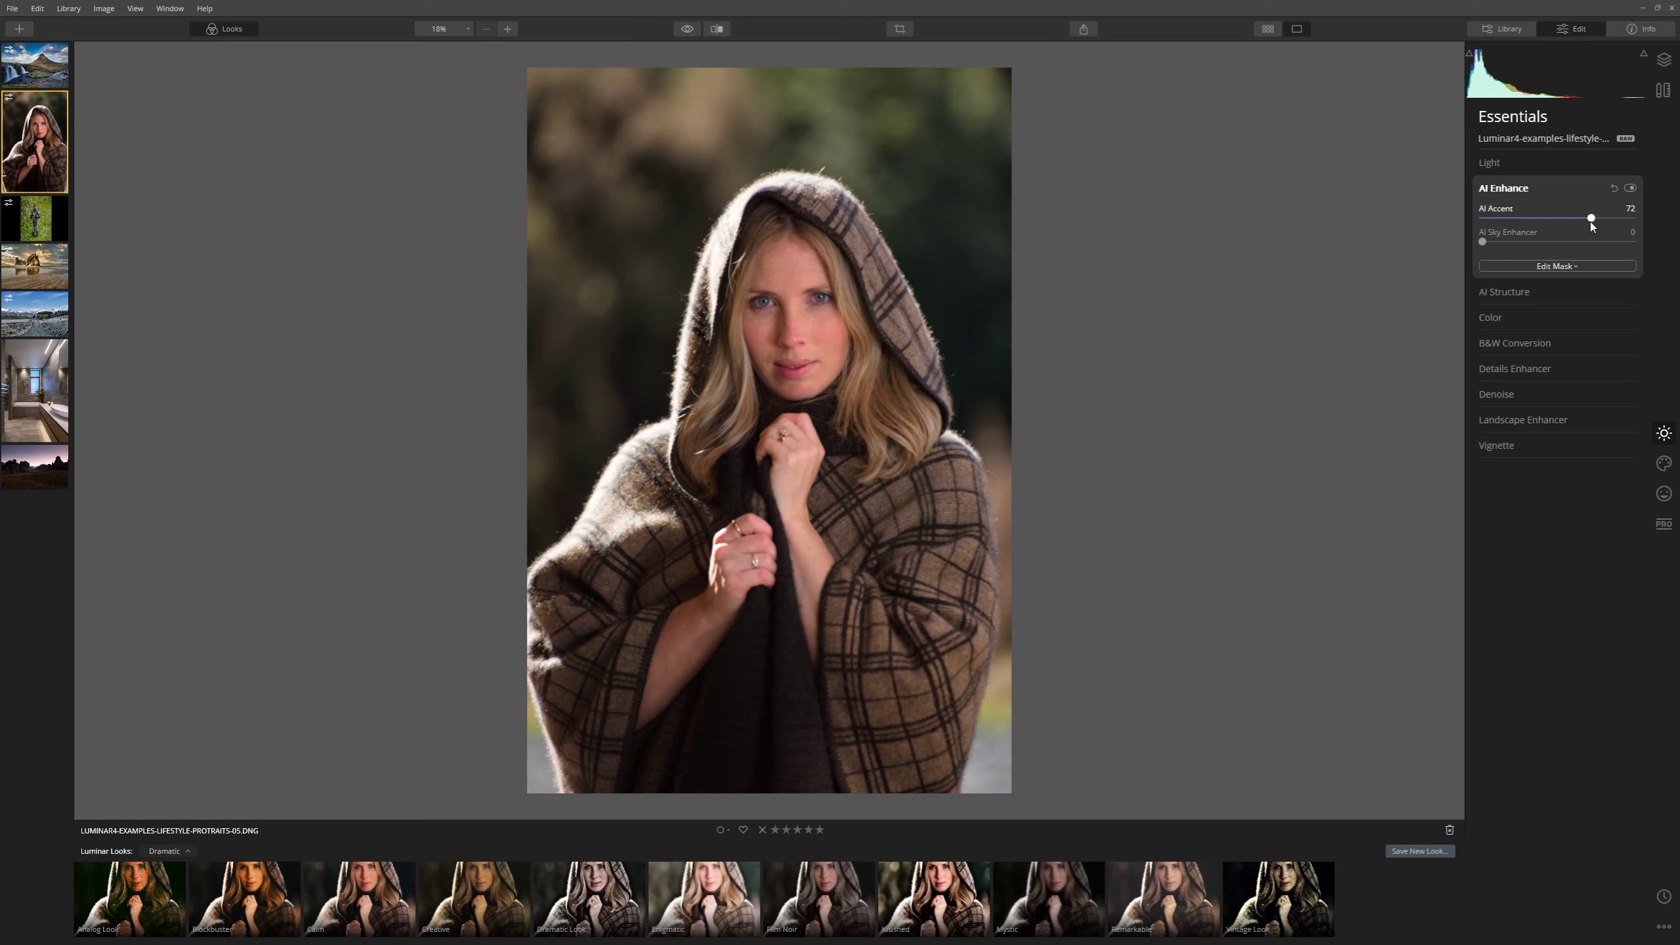
left_click(1522, 291)
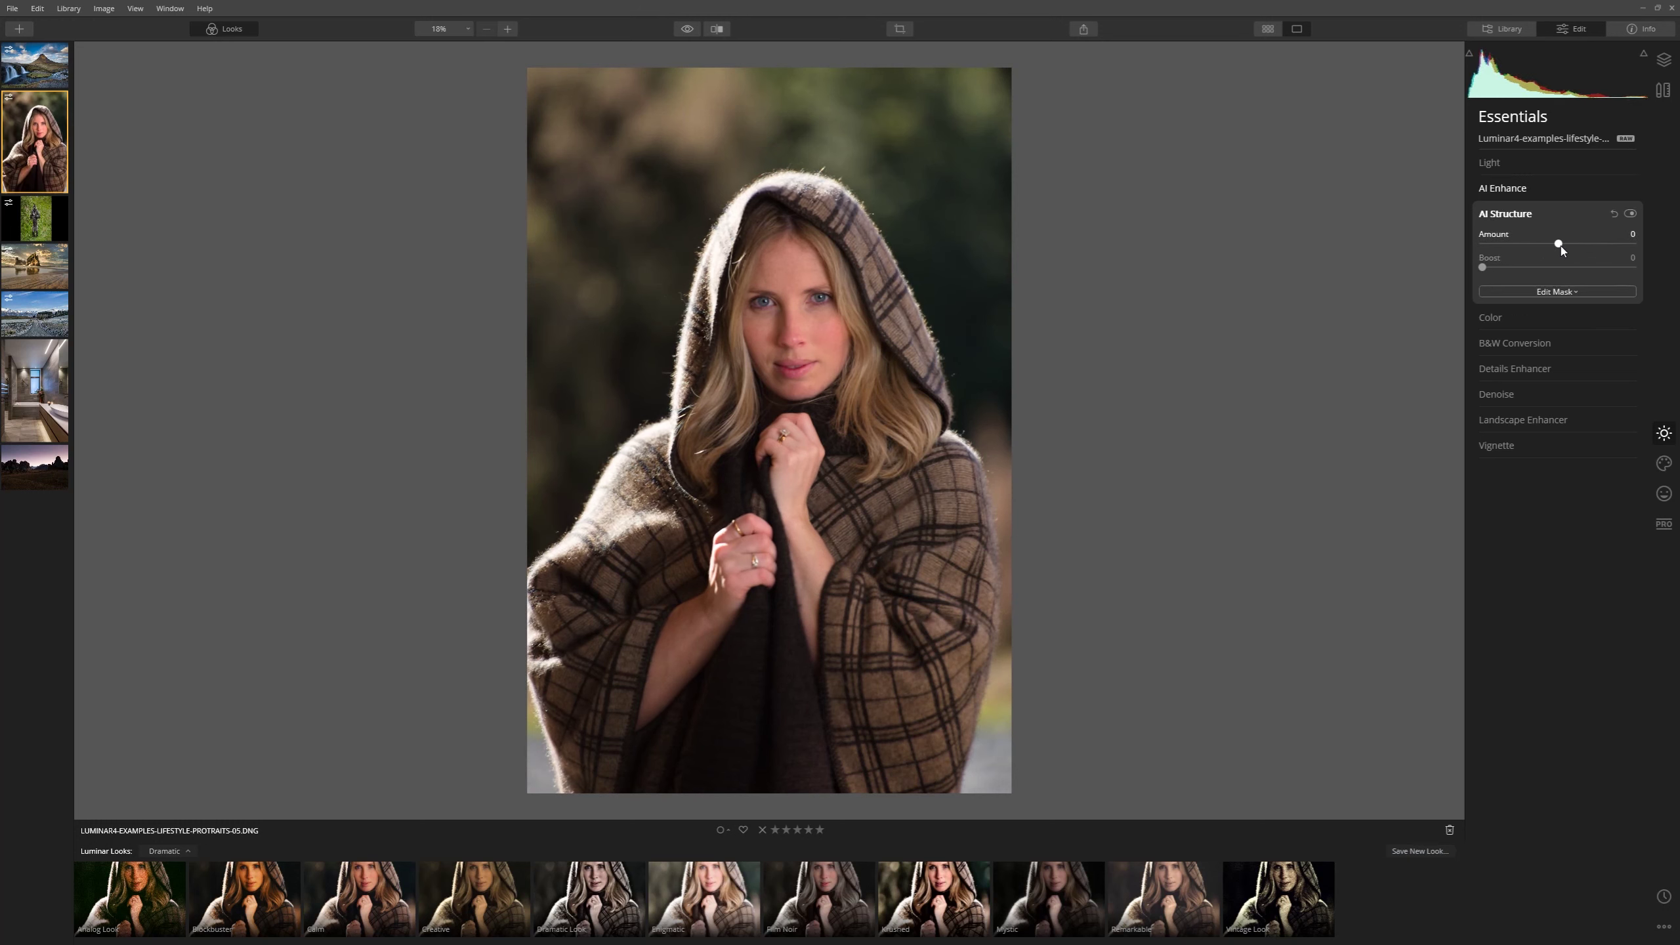
Try different AI Structure amounts on the portrait, leaving it at 100
left_click_drag(1559, 244, 1660, 247)
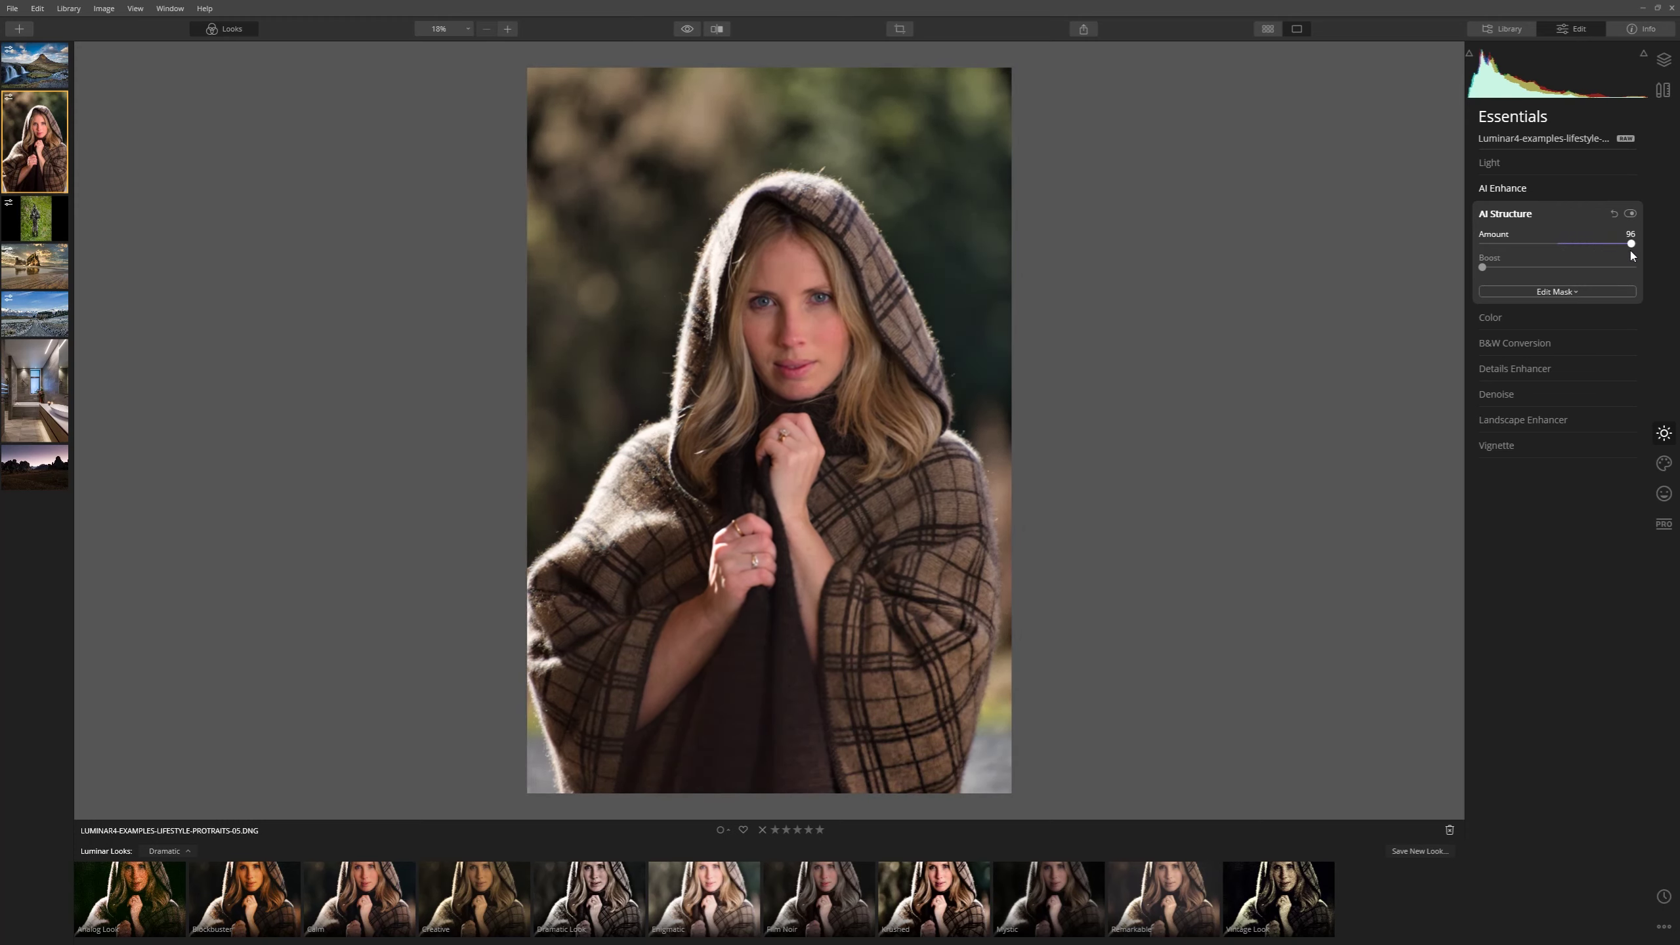
left_click_drag(1600, 262, 1645, 259)
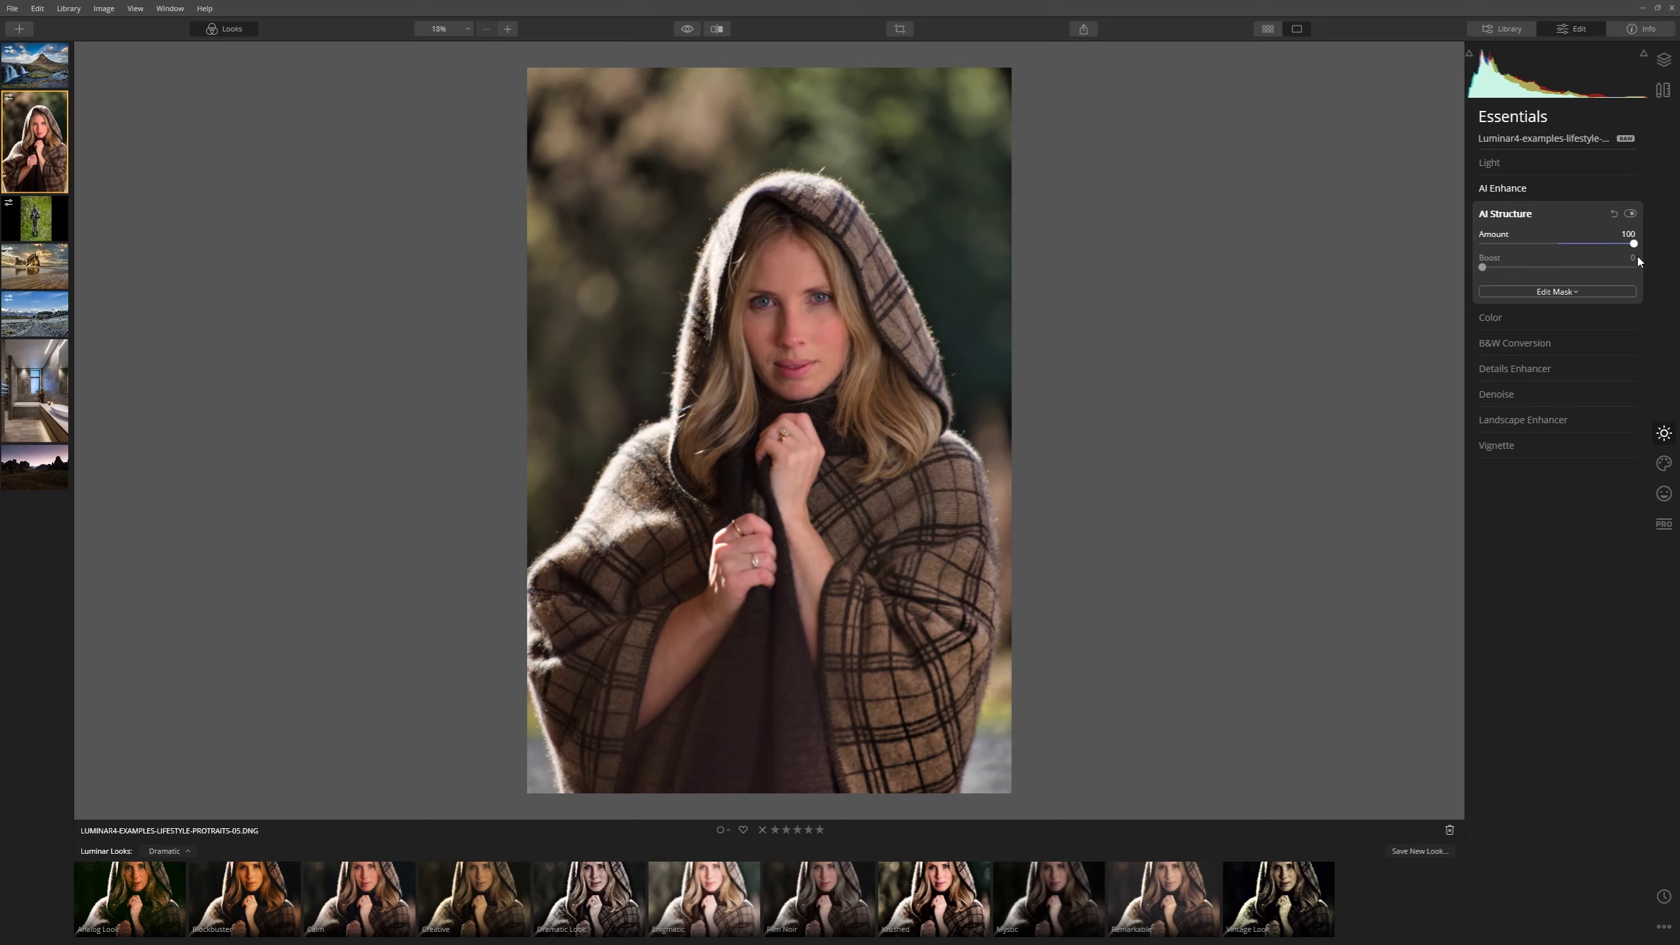
left_click_drag(1584, 259, 1564, 265)
mouse_move(1615, 254)
left_mouse_down()
mouse_move(1580, 257)
mouse_move(1636, 250)
left_mouse_up()
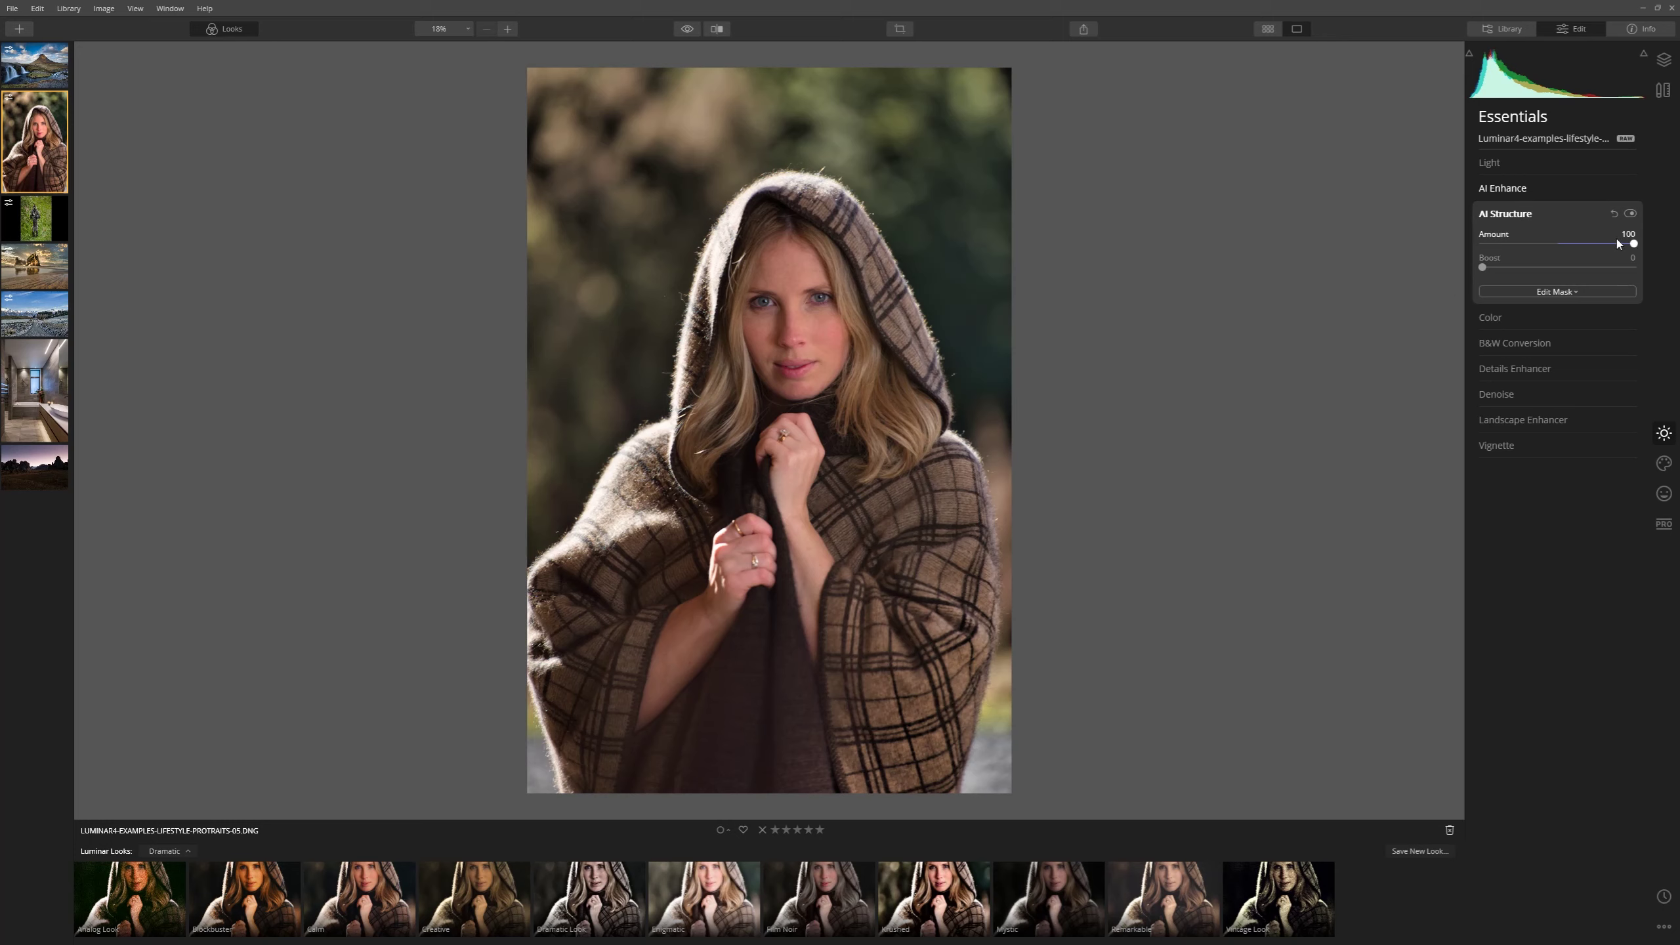
mouse_move(1636, 247)
left_mouse_down()
mouse_move(1568, 243)
mouse_move(1658, 251)
left_mouse_up()
Open the Portrait tools and zoom to 100% on the woman's face
left_click(1665, 494)
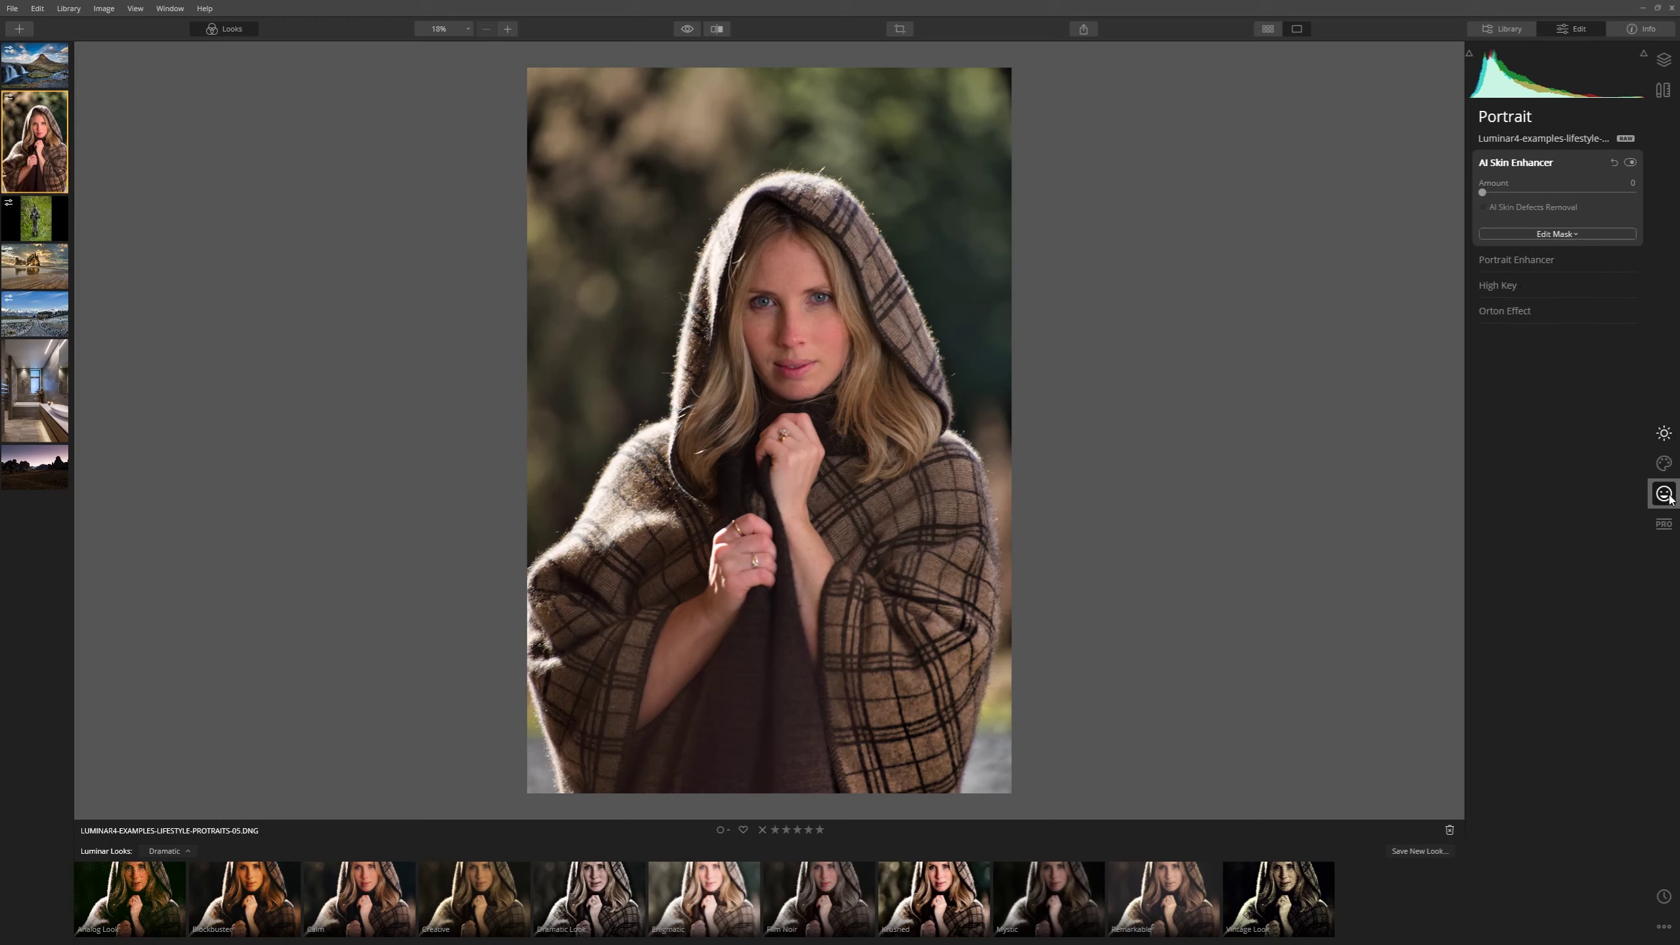
left_click(794, 308)
left_click_drag(643, 307, 1070, 406)
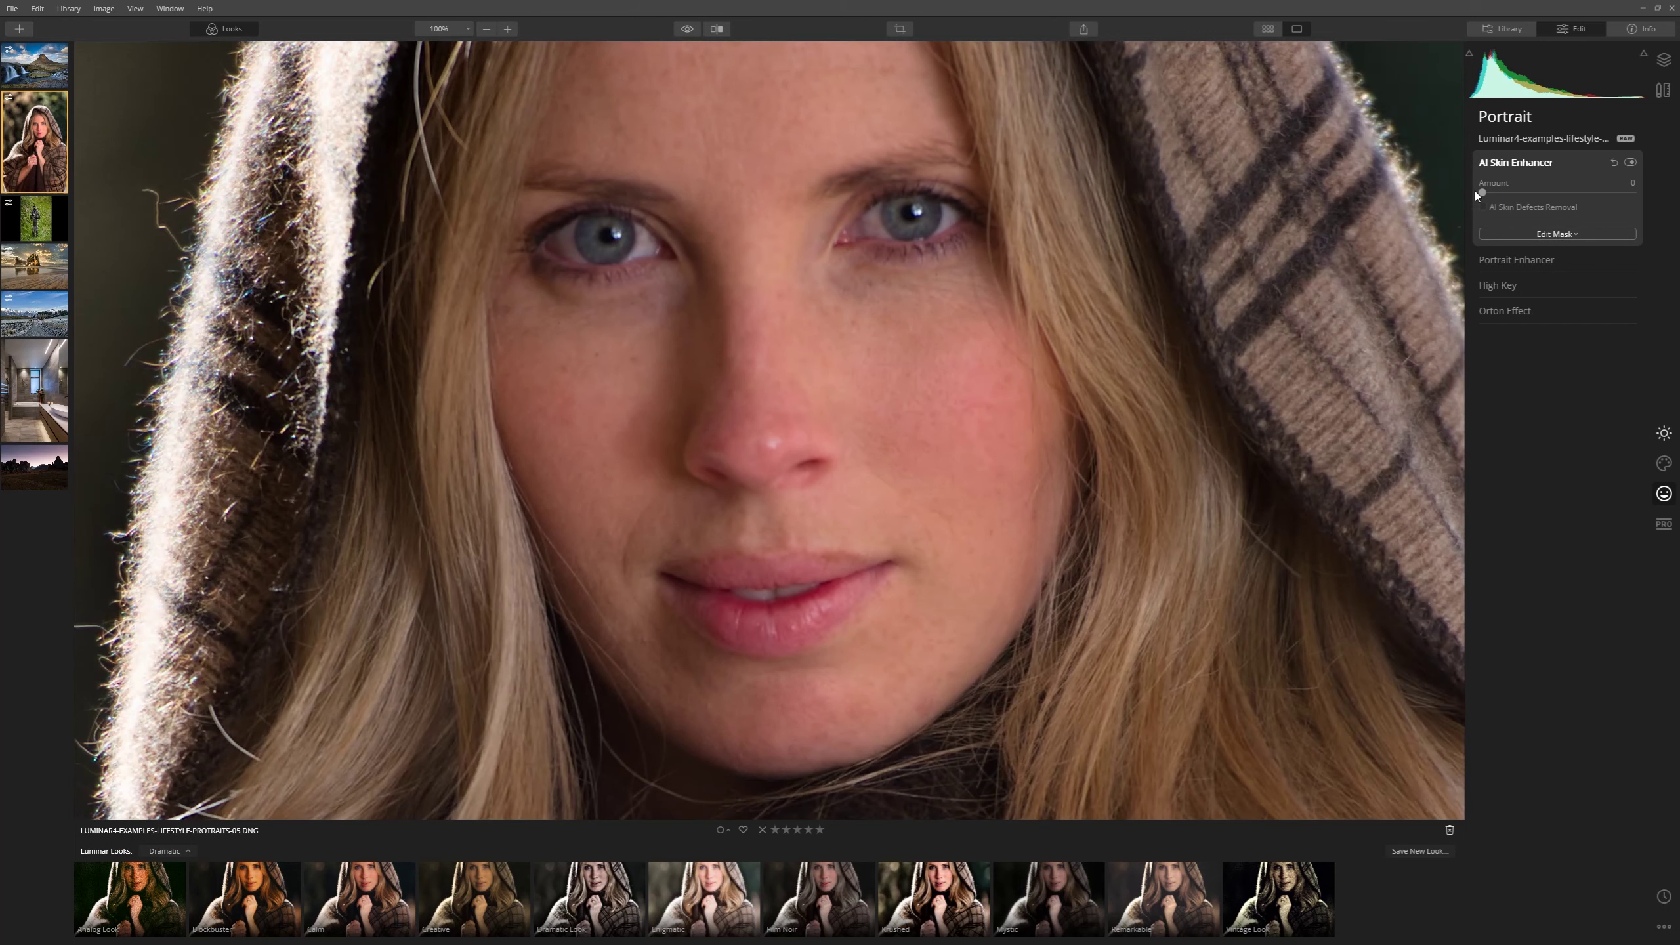
Set AI Skin Enhancer to 100, toggling it off and on to compare
left_click_drag(1484, 192, 1634, 192)
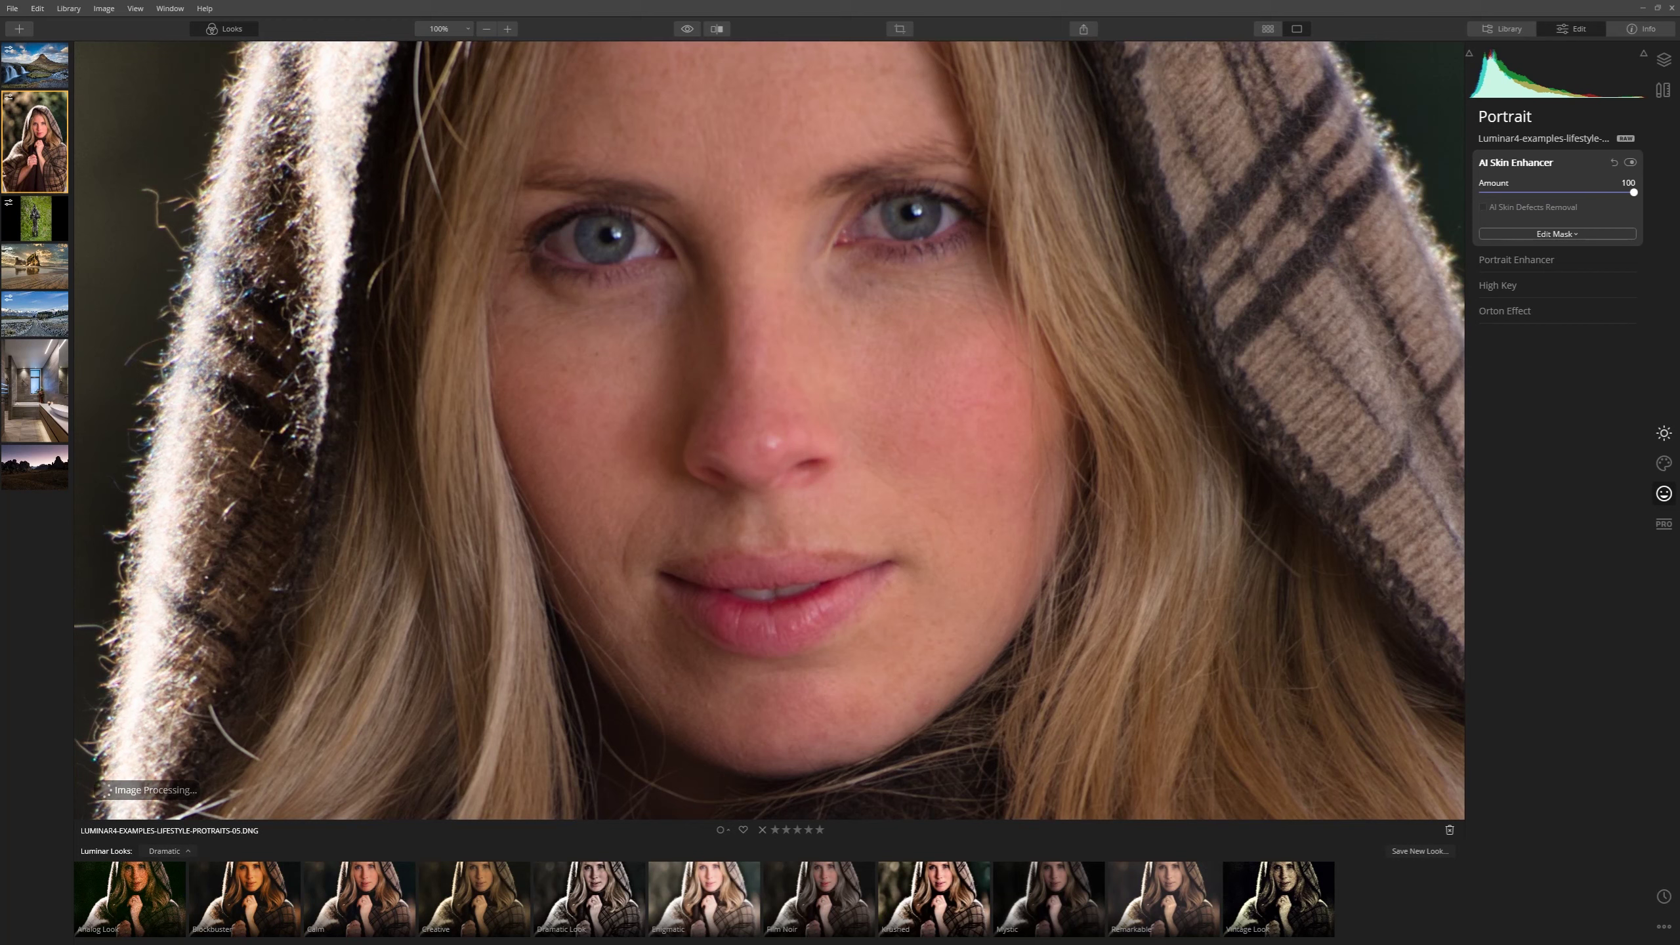
left_click(1631, 166)
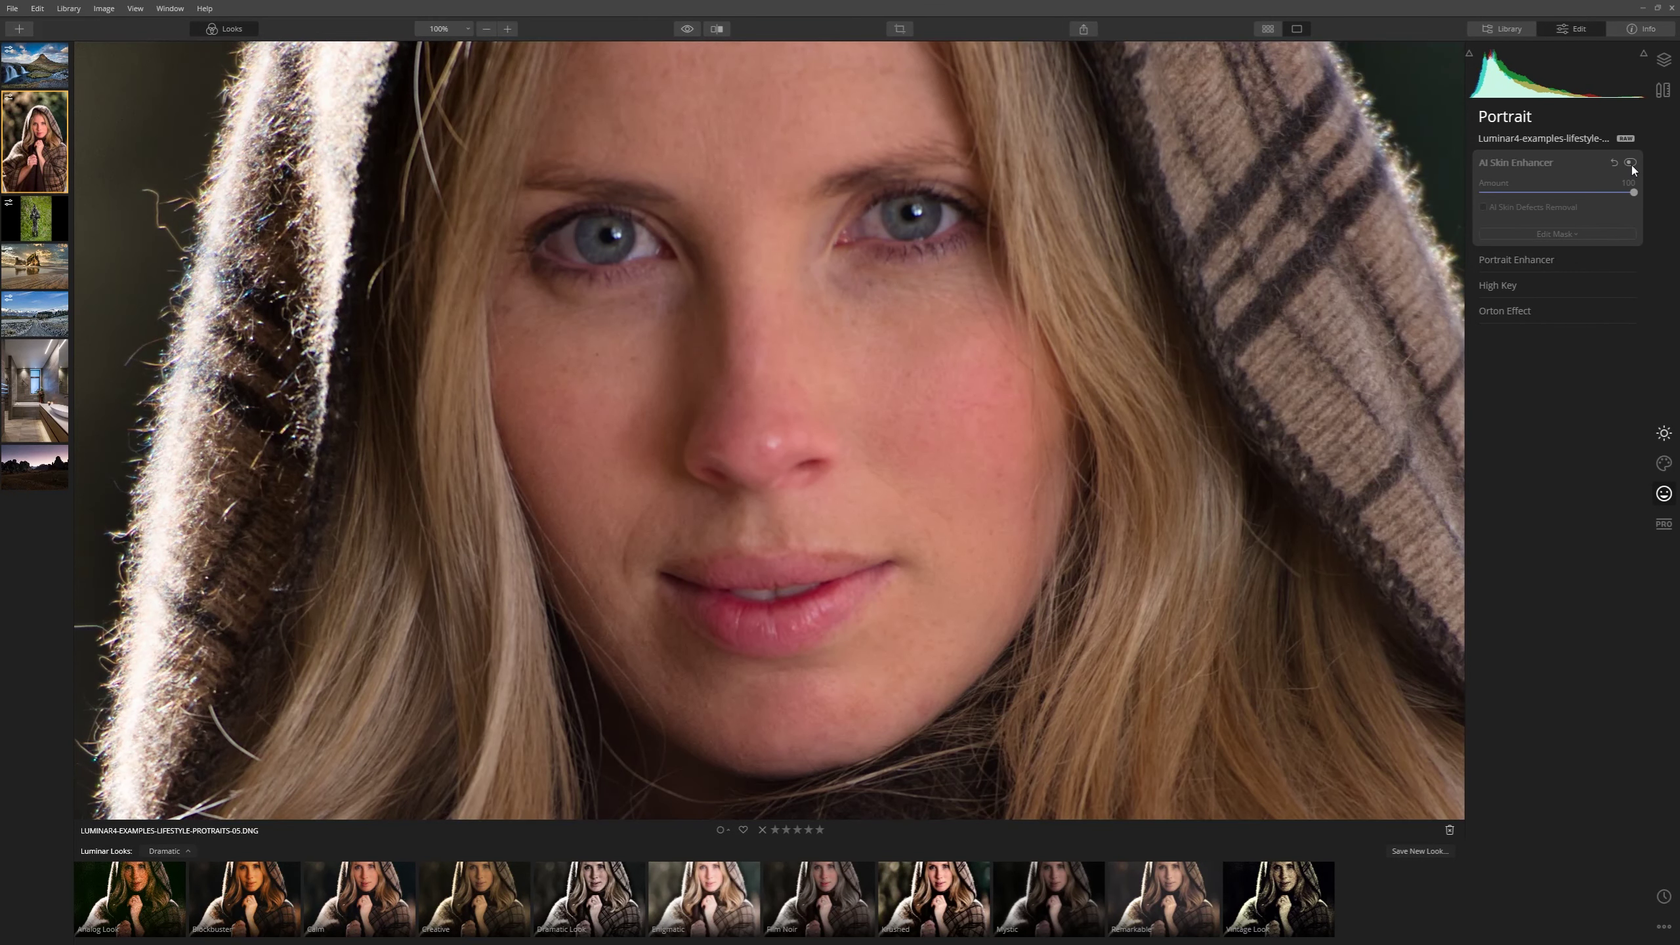
left_click(1631, 166)
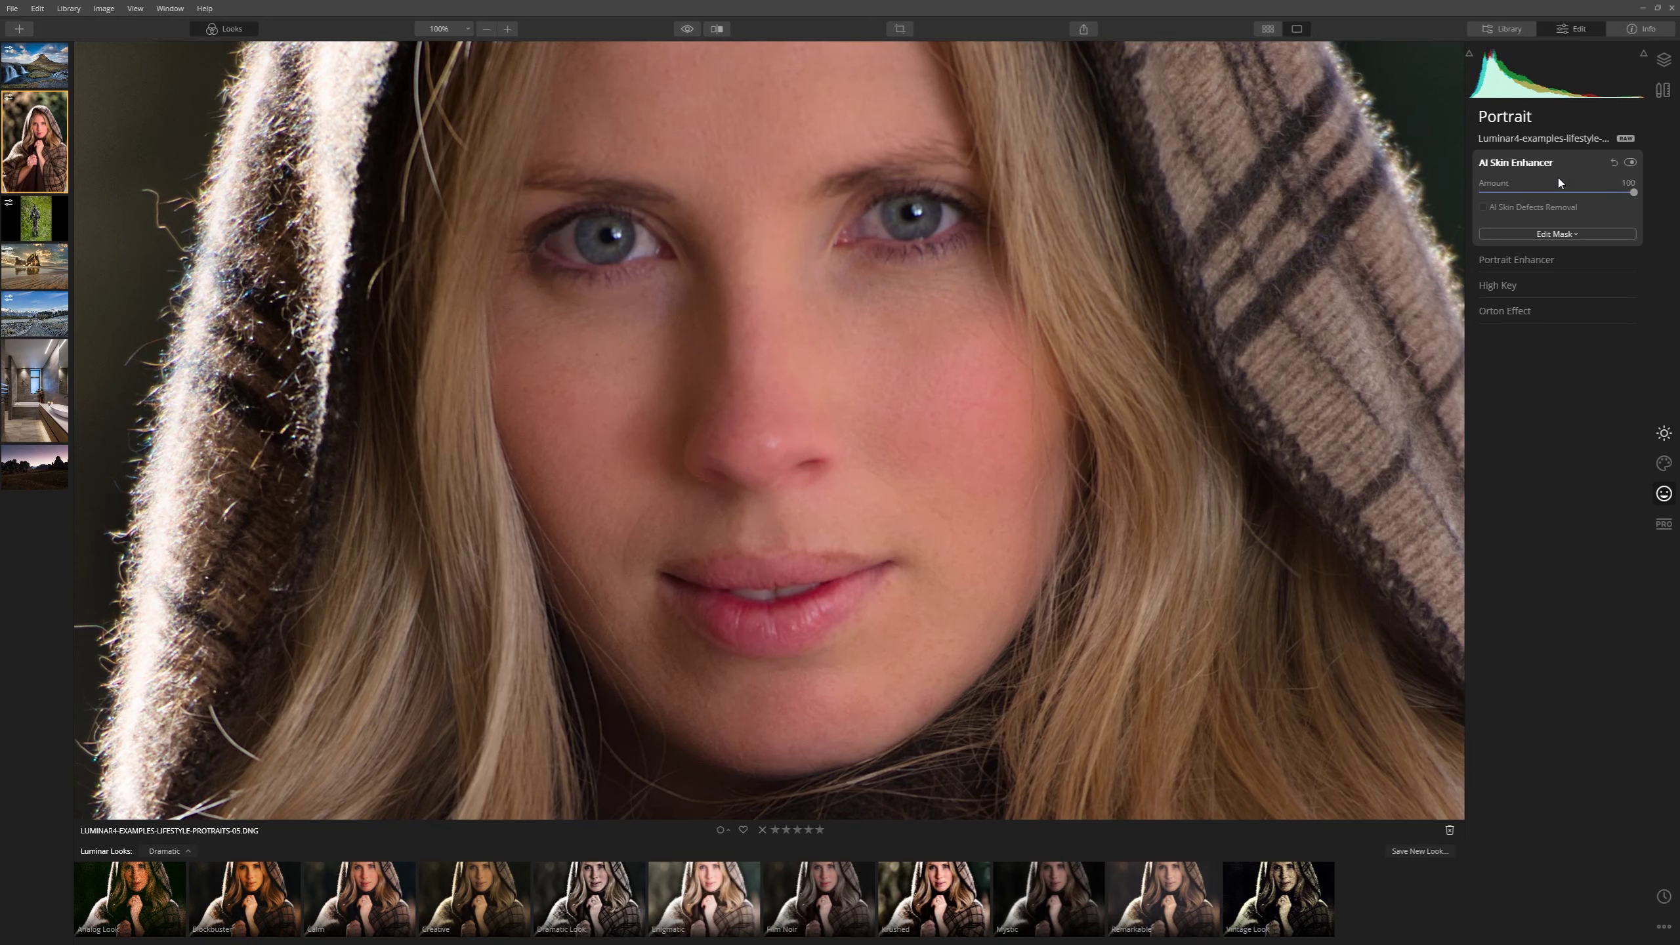
left_click(1632, 165)
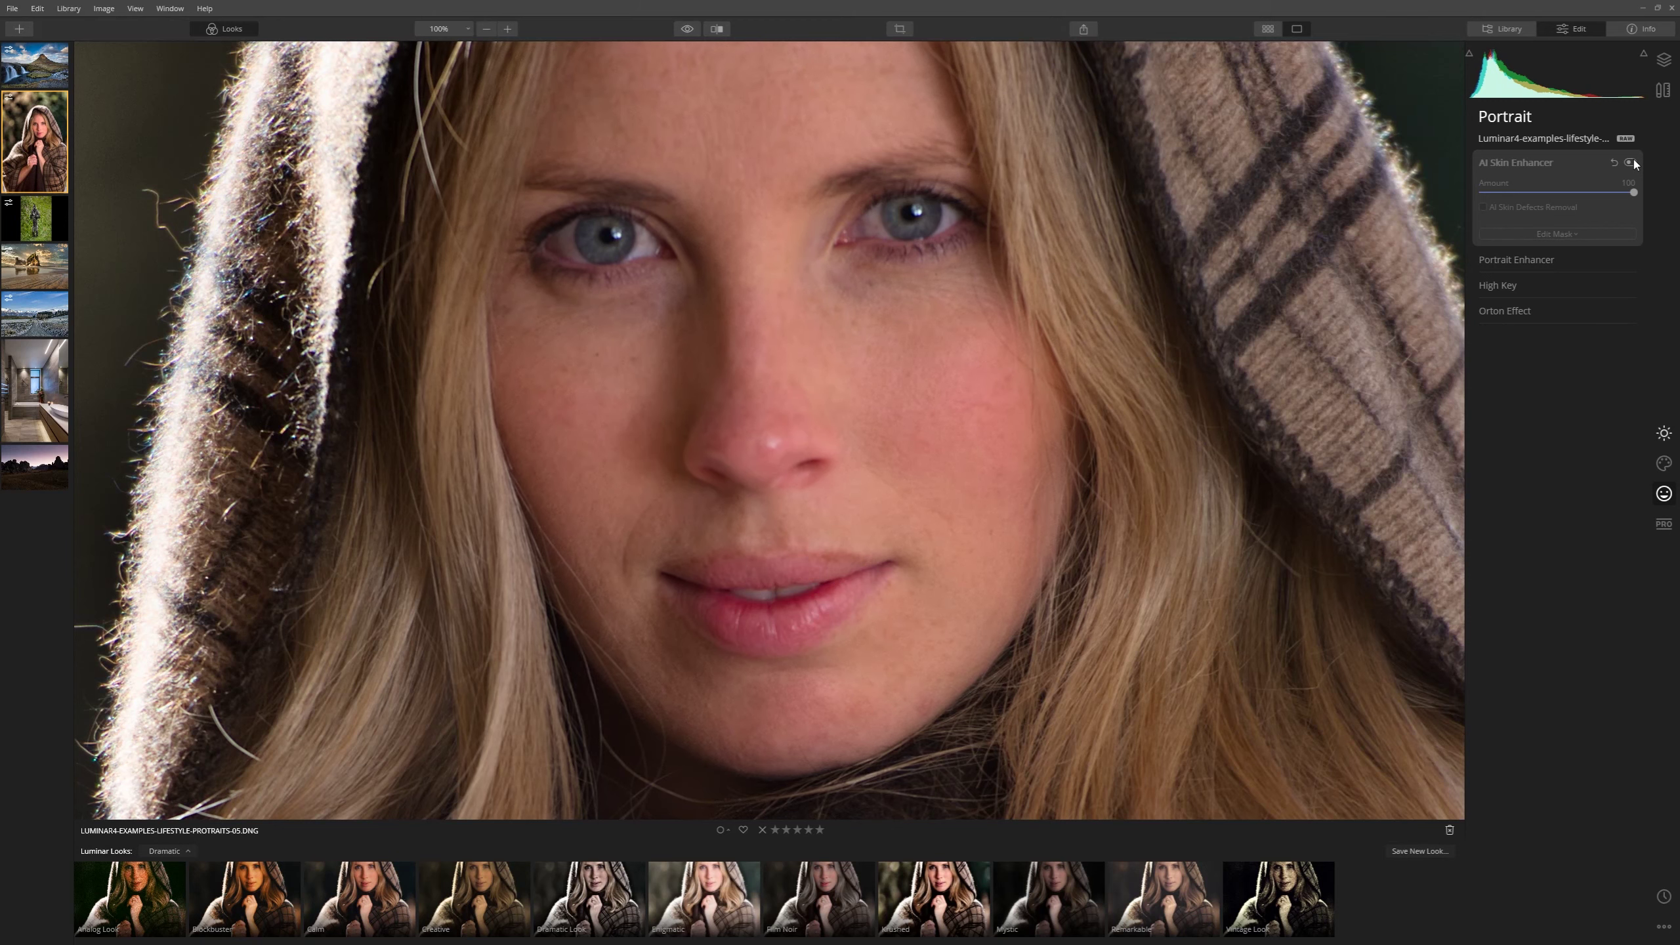
left_click(1632, 164)
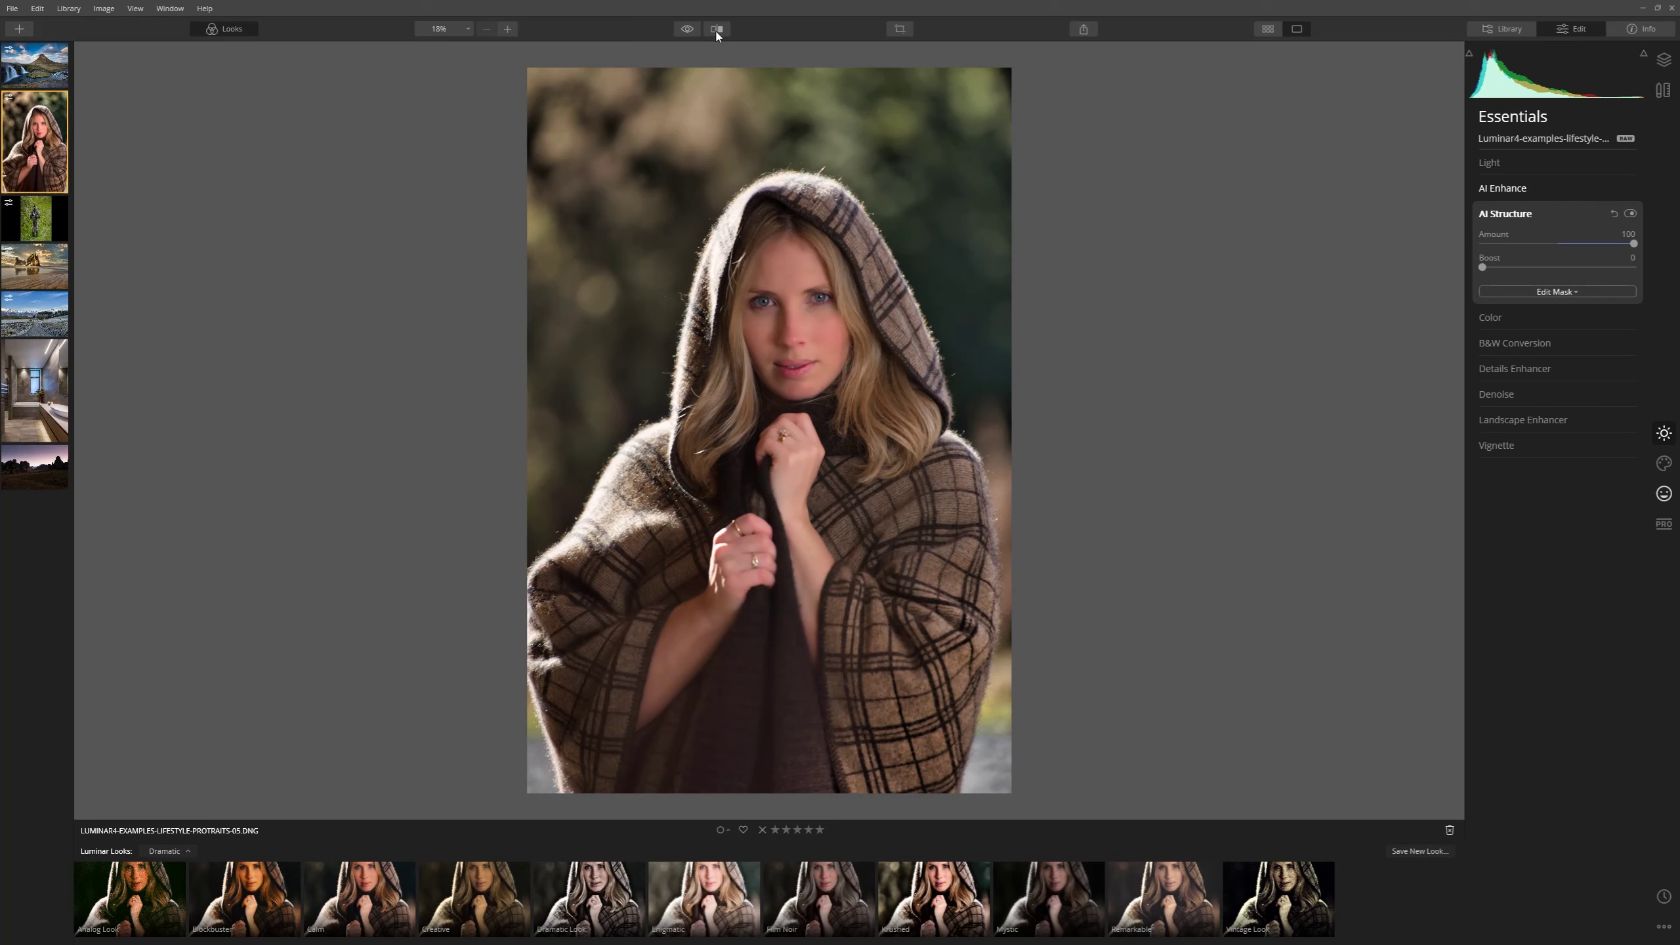
Show a before/after split of the portrait, then open the gorilla photo for editing
left_click(716, 29)
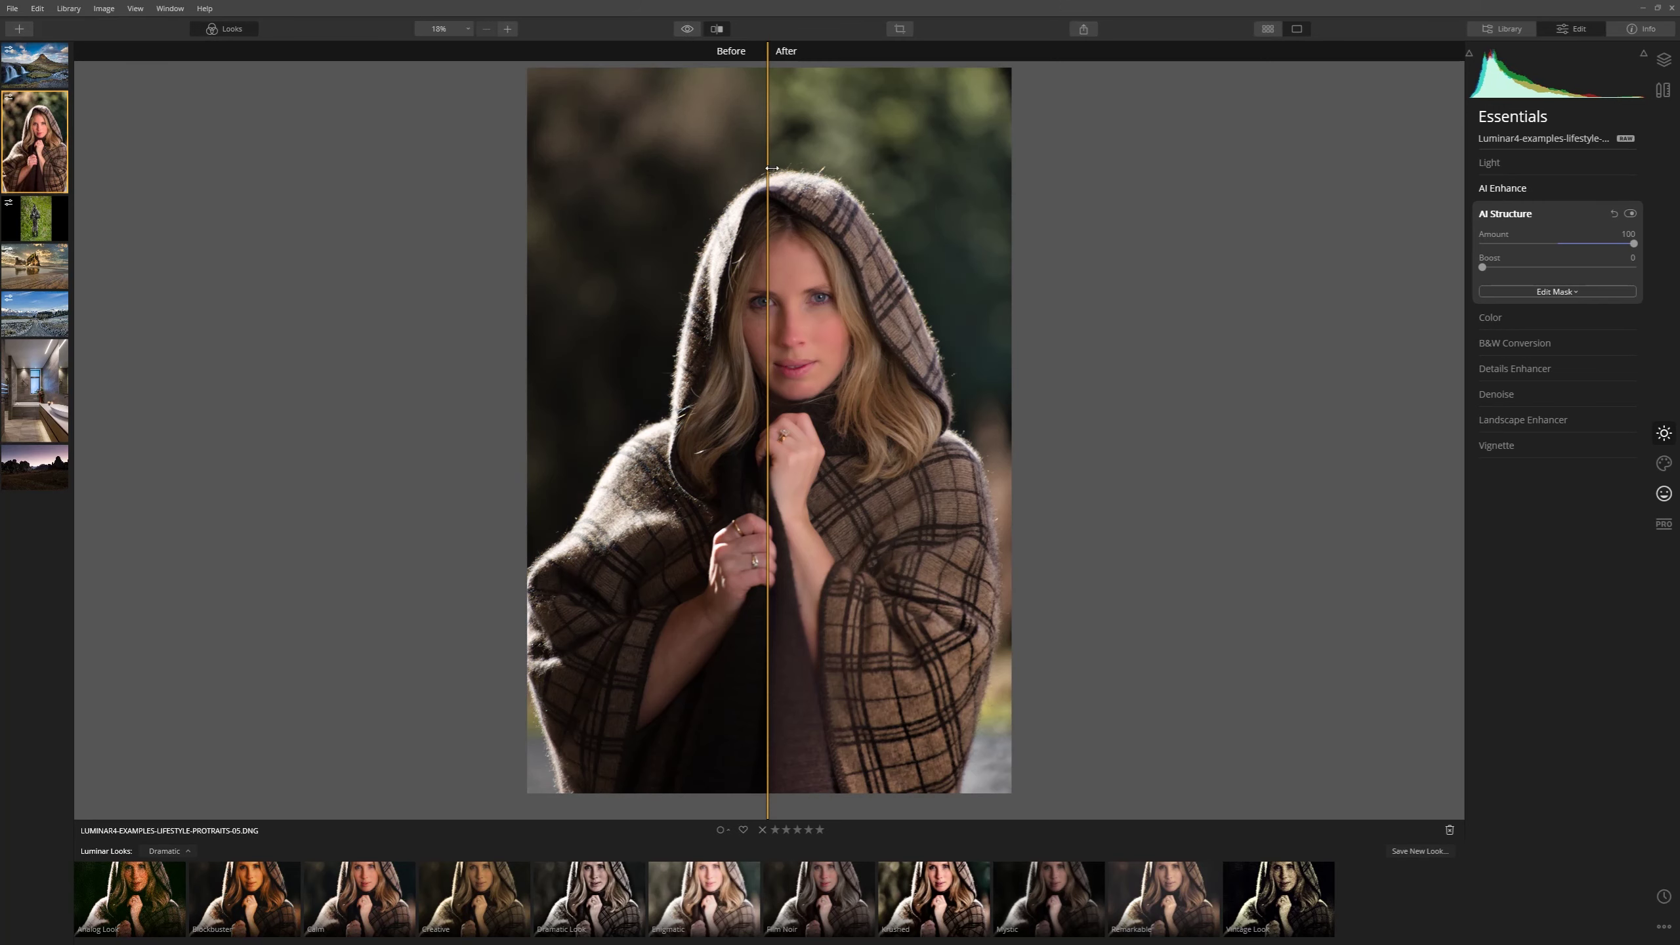
left_click_drag(771, 168, 642, 245)
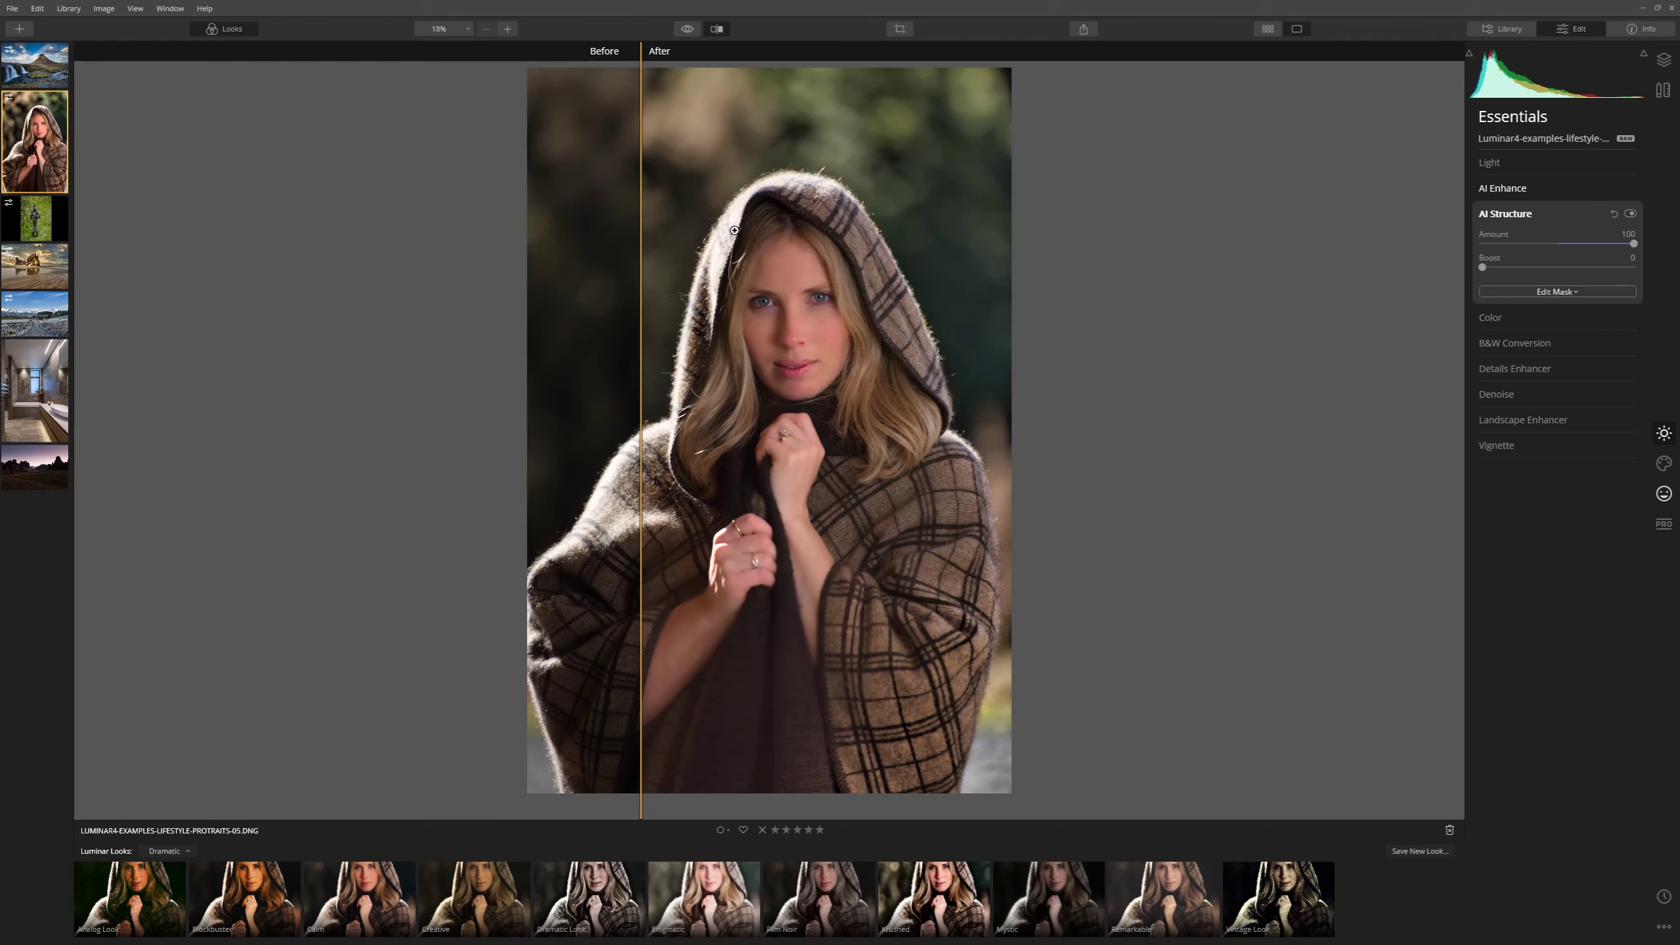
left_click(43, 219)
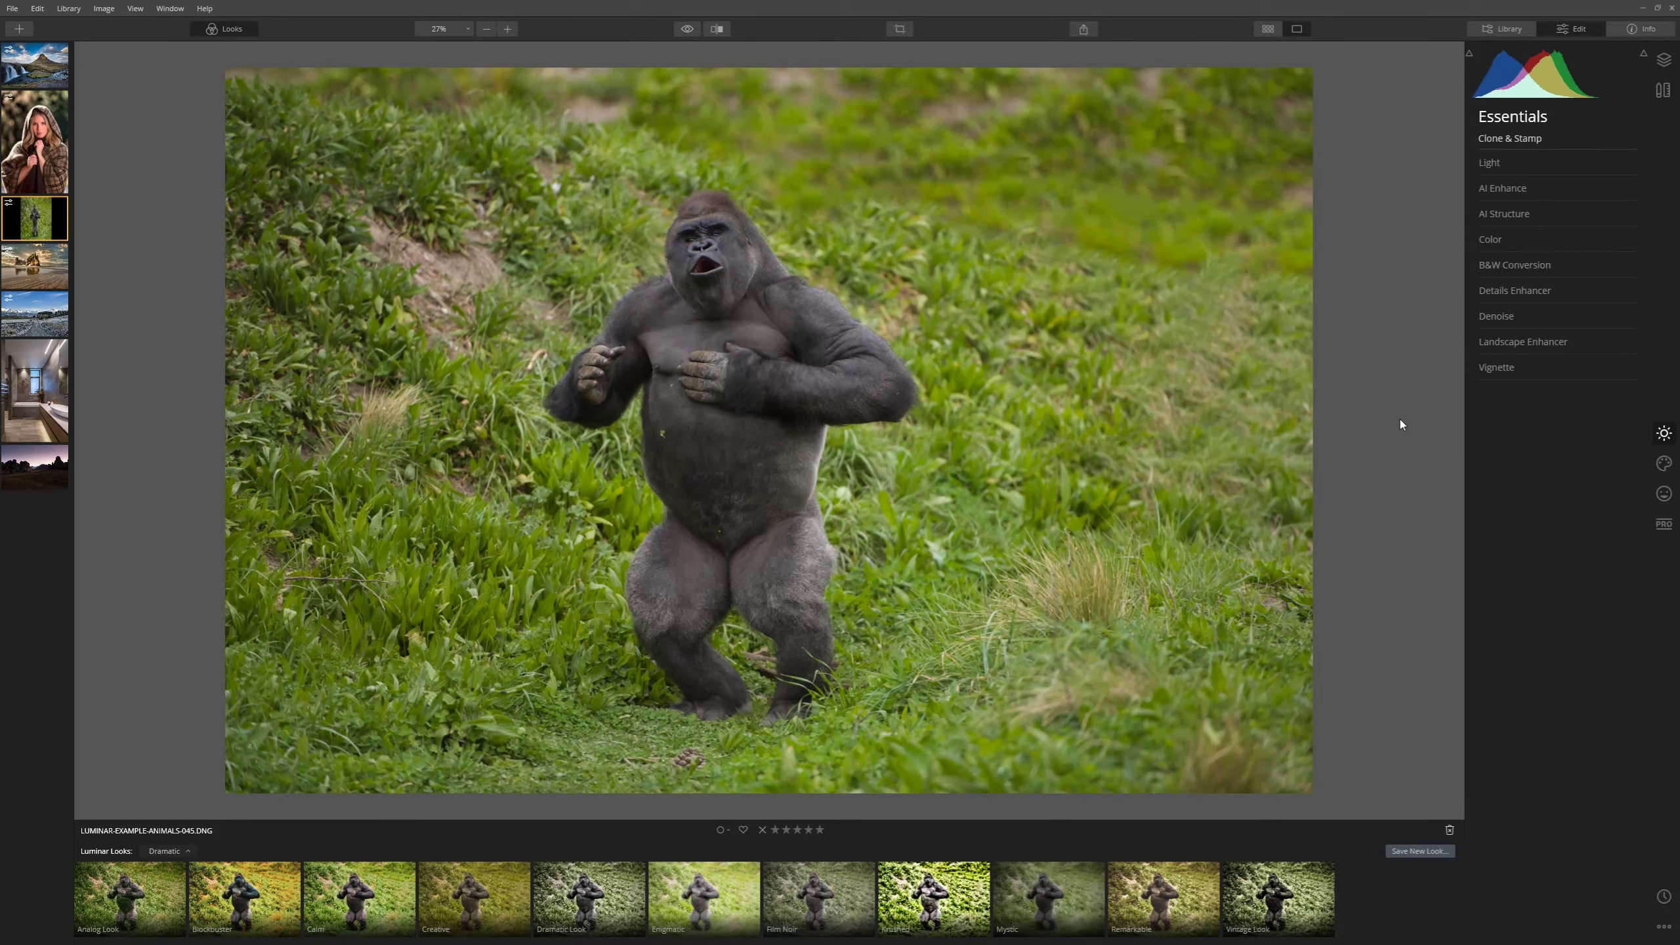
Apply AI Structure to the gorilla photo at Amount 100 and Boost 99
left_click(1522, 219)
left_click_drag(1560, 245, 1634, 245)
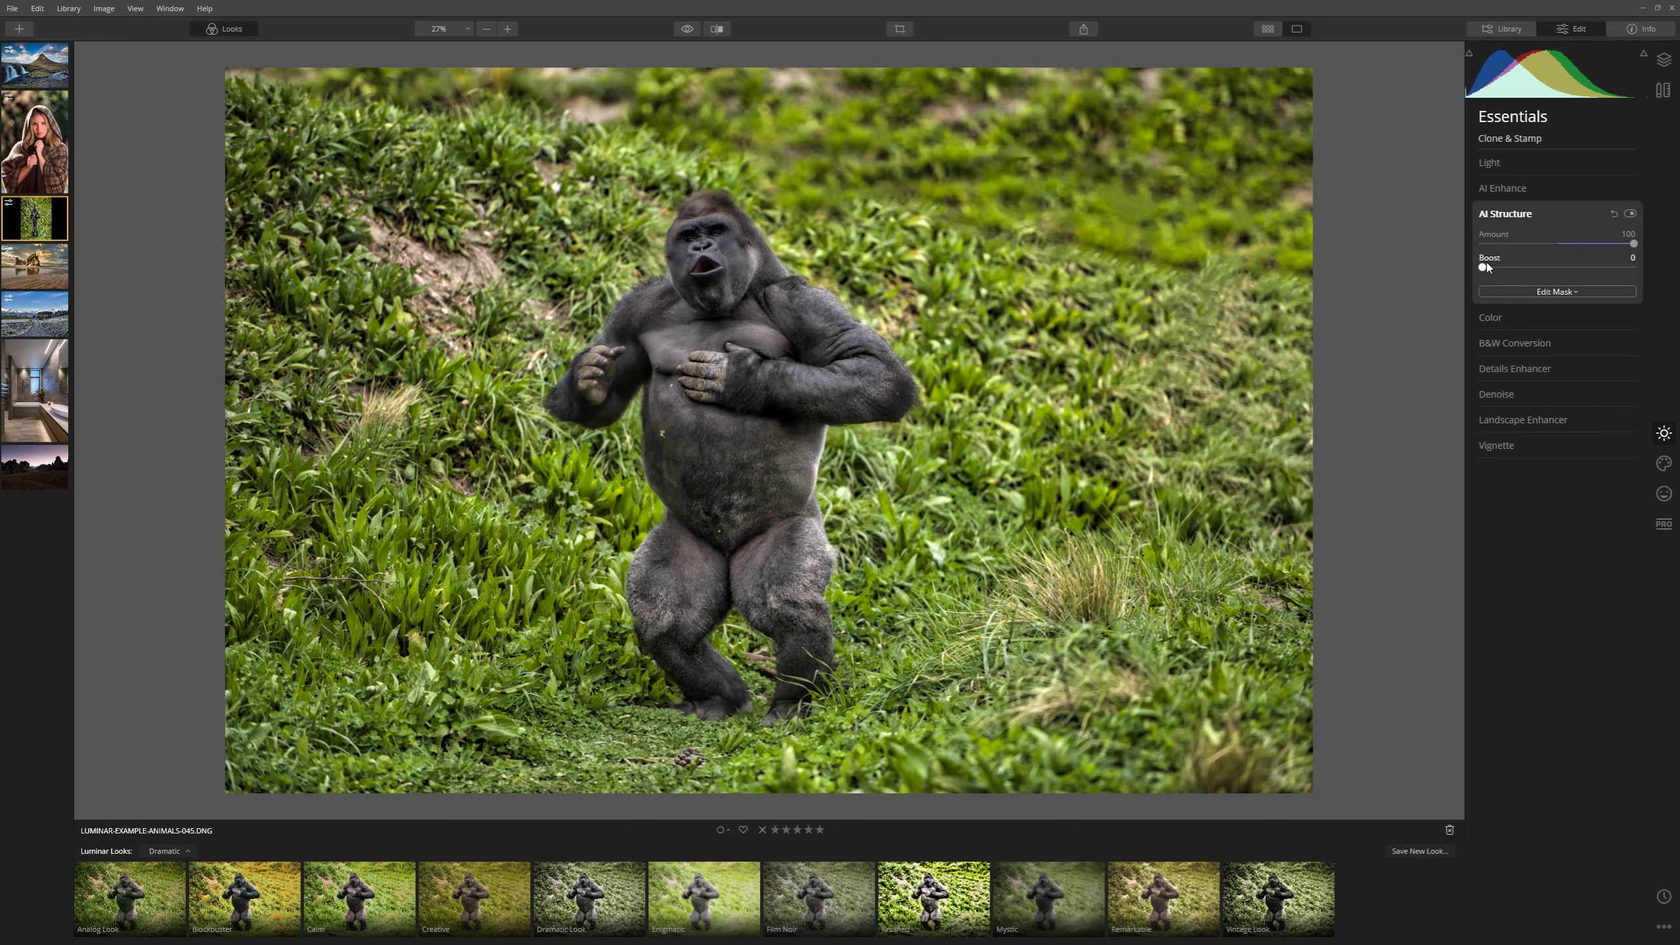
left_click_drag(1484, 268, 1632, 269)
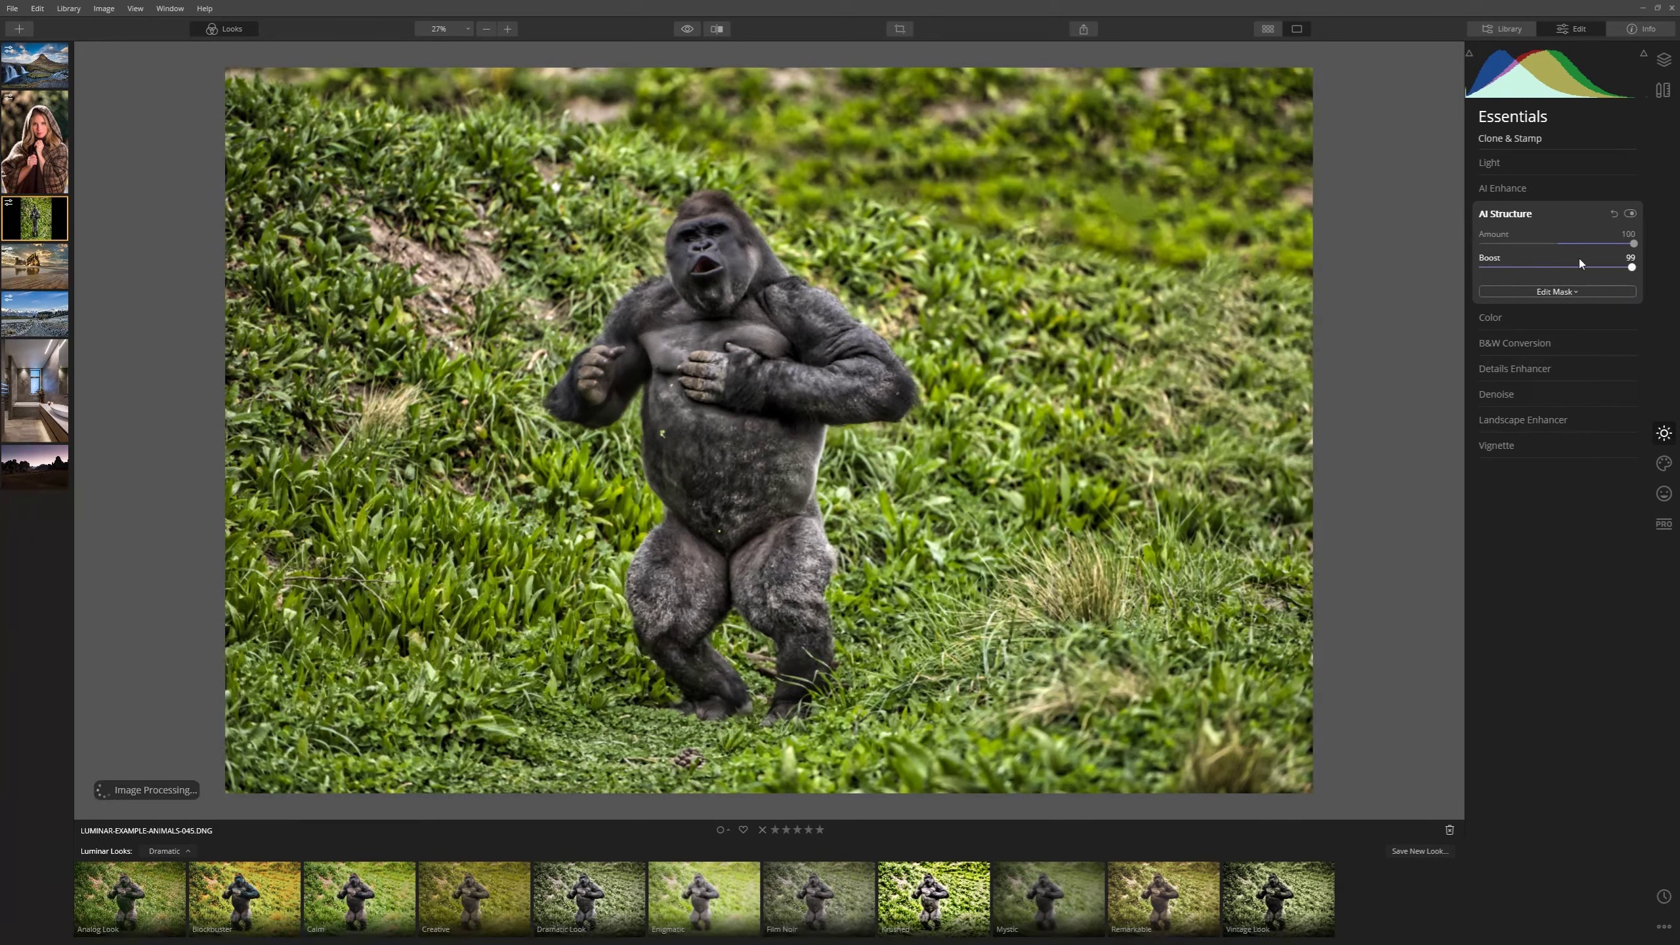
Toggle the AI Structure effect off and on twice to compare before and after
left_click(1630, 214)
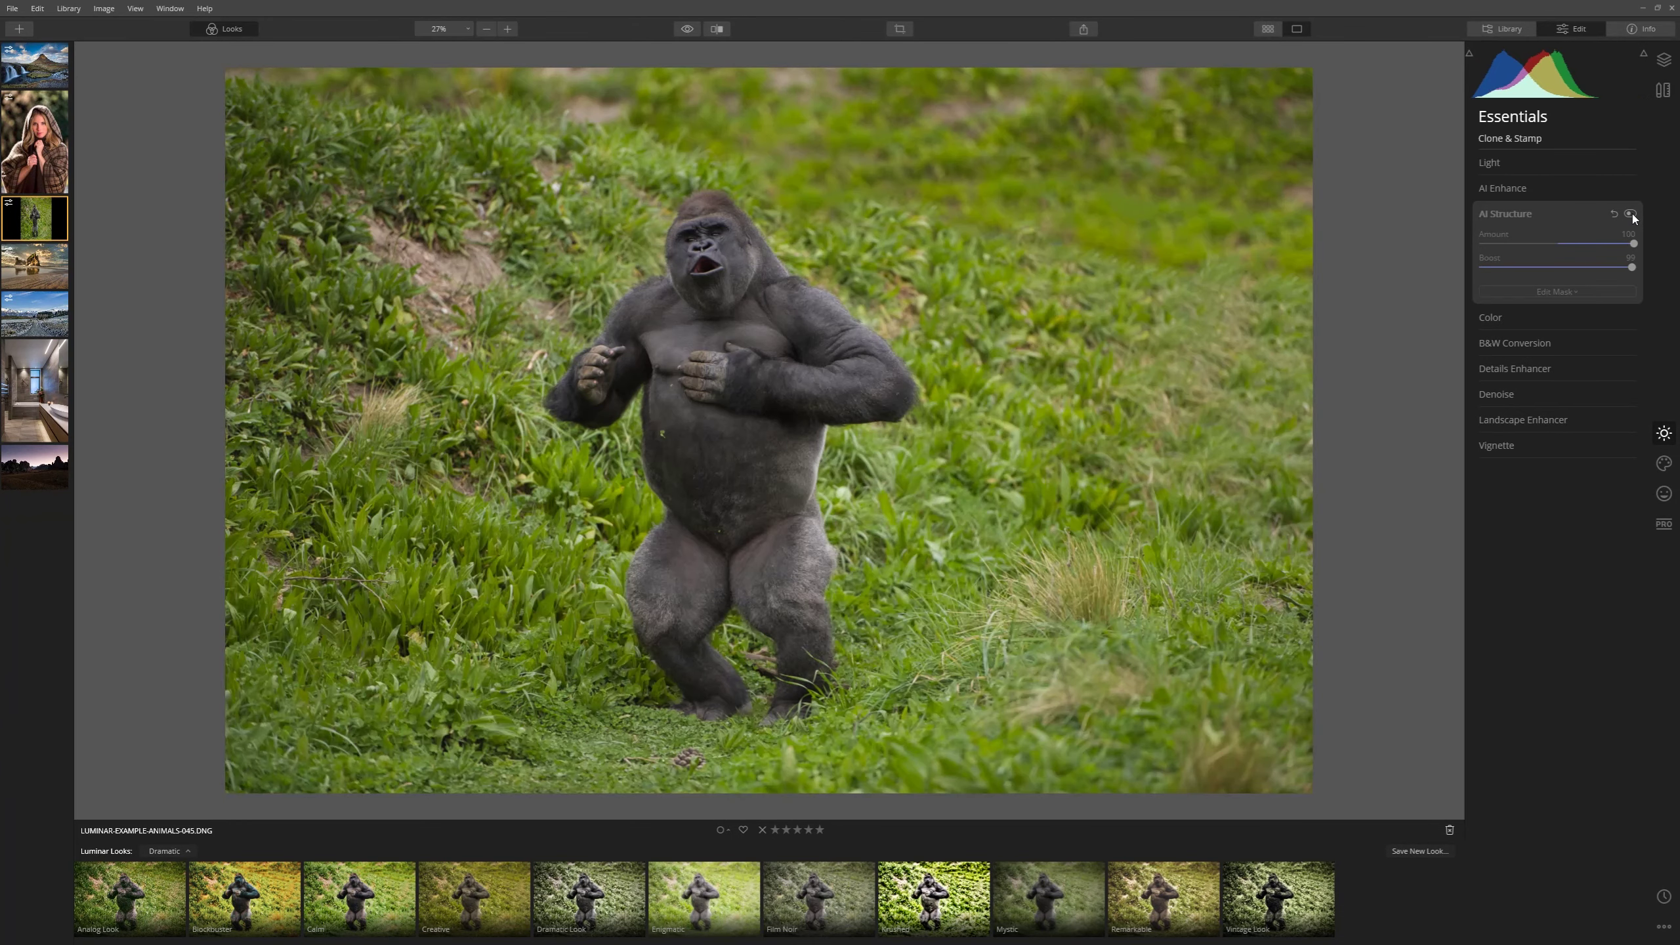
left_click(1631, 214)
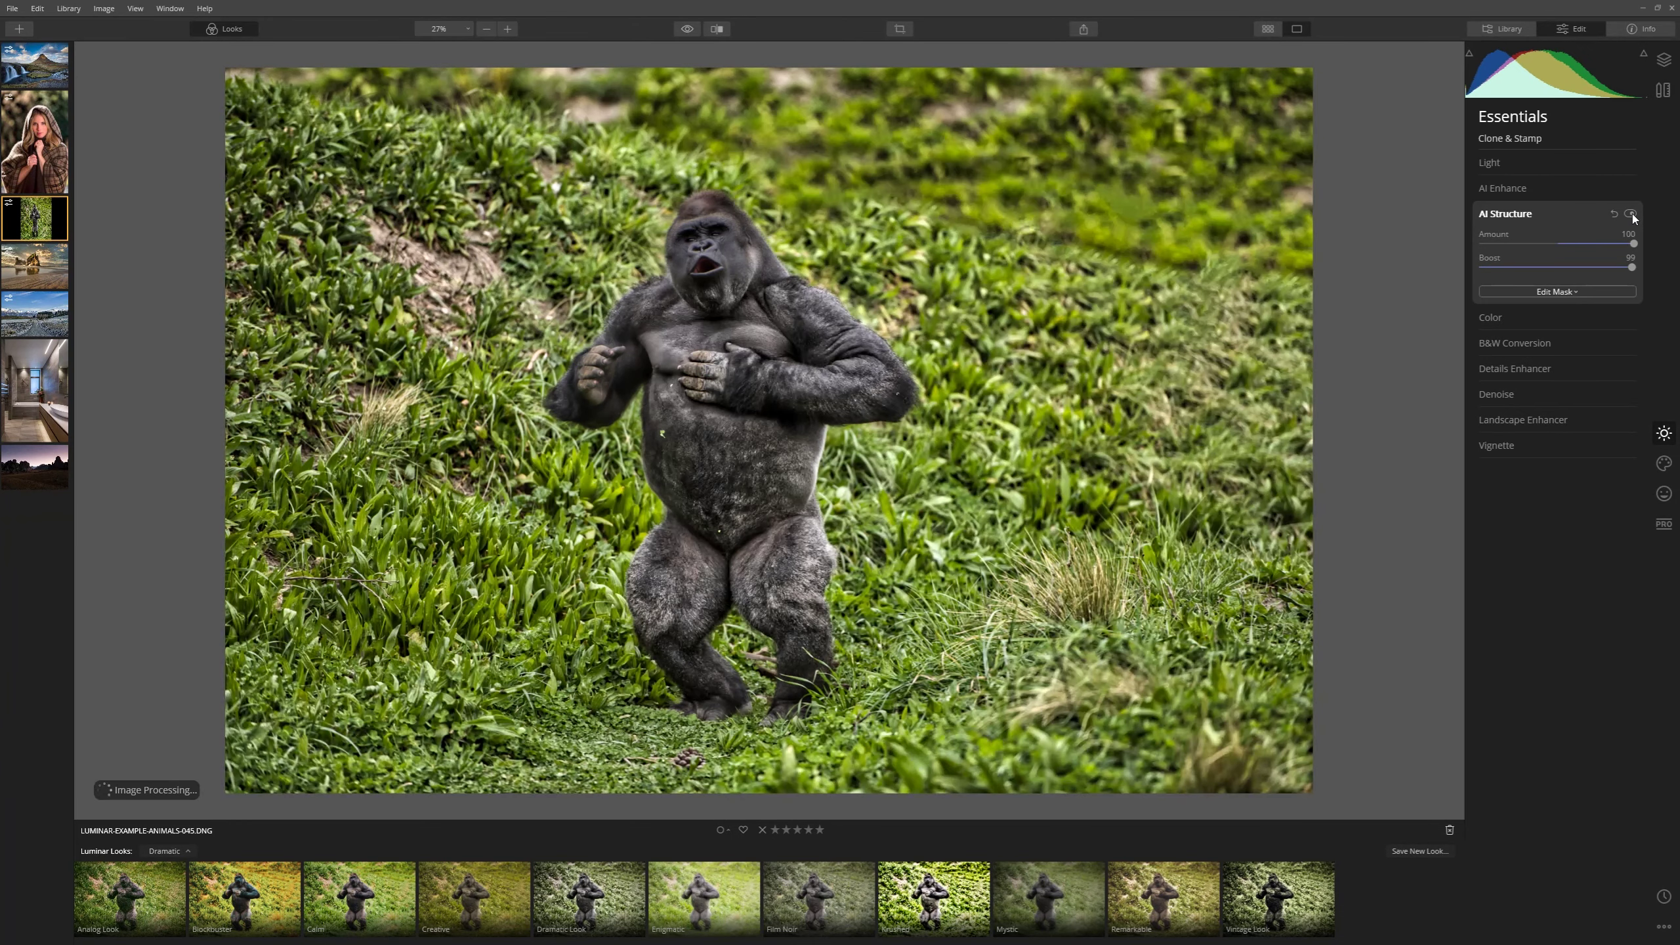
left_click(1630, 214)
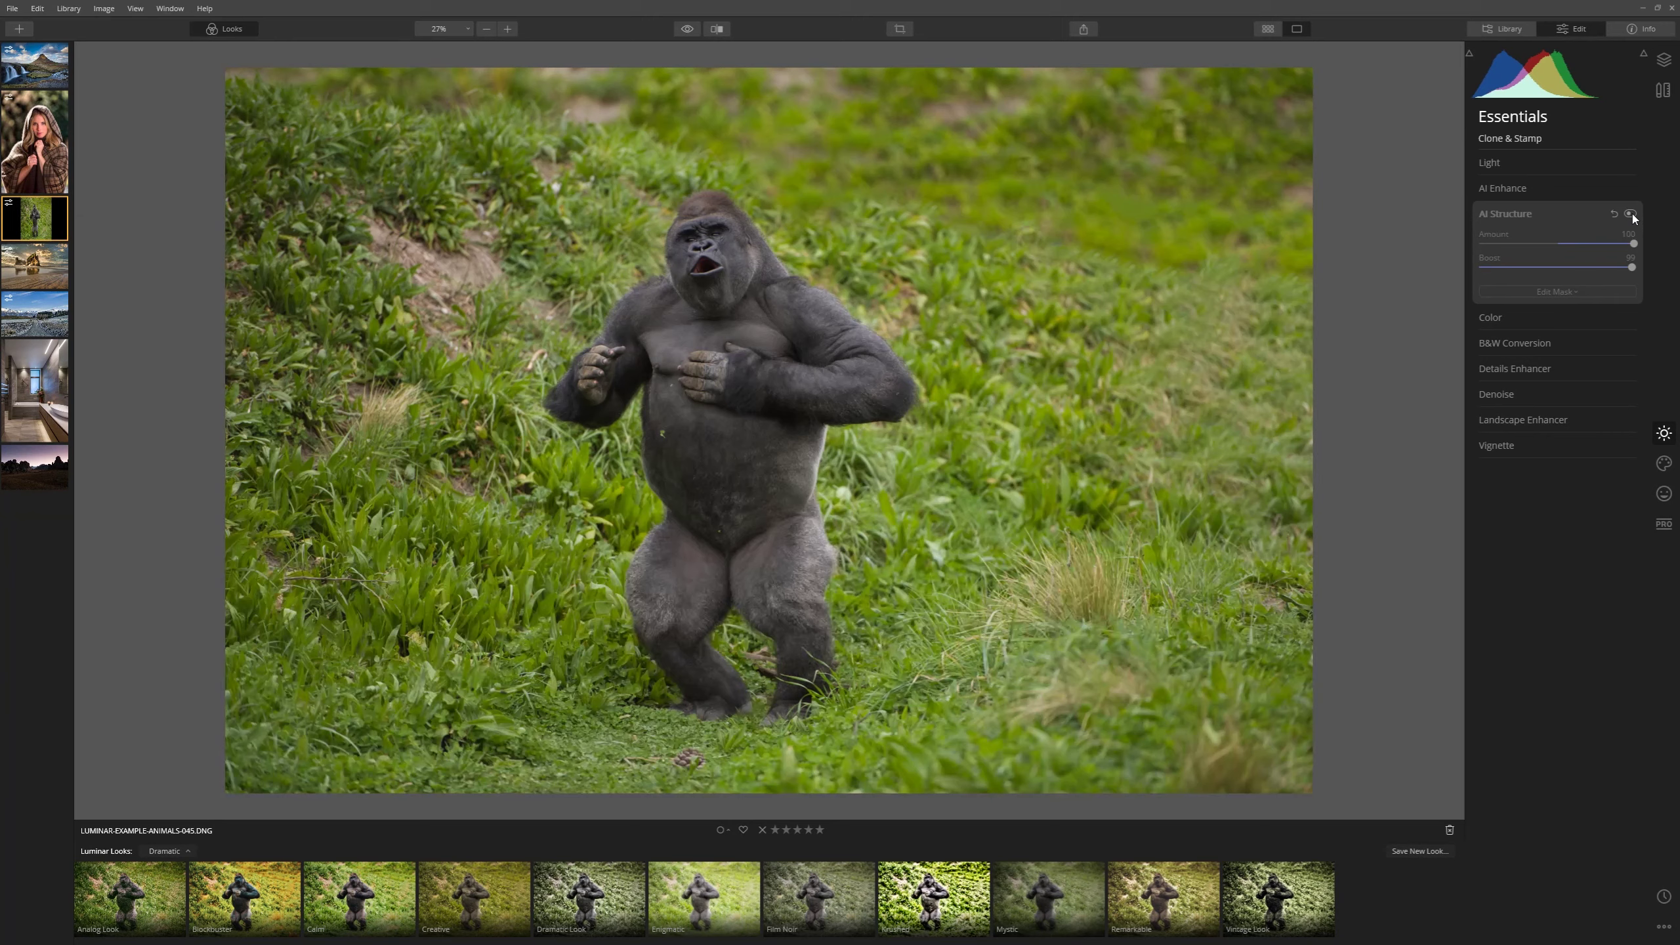
left_click(1631, 214)
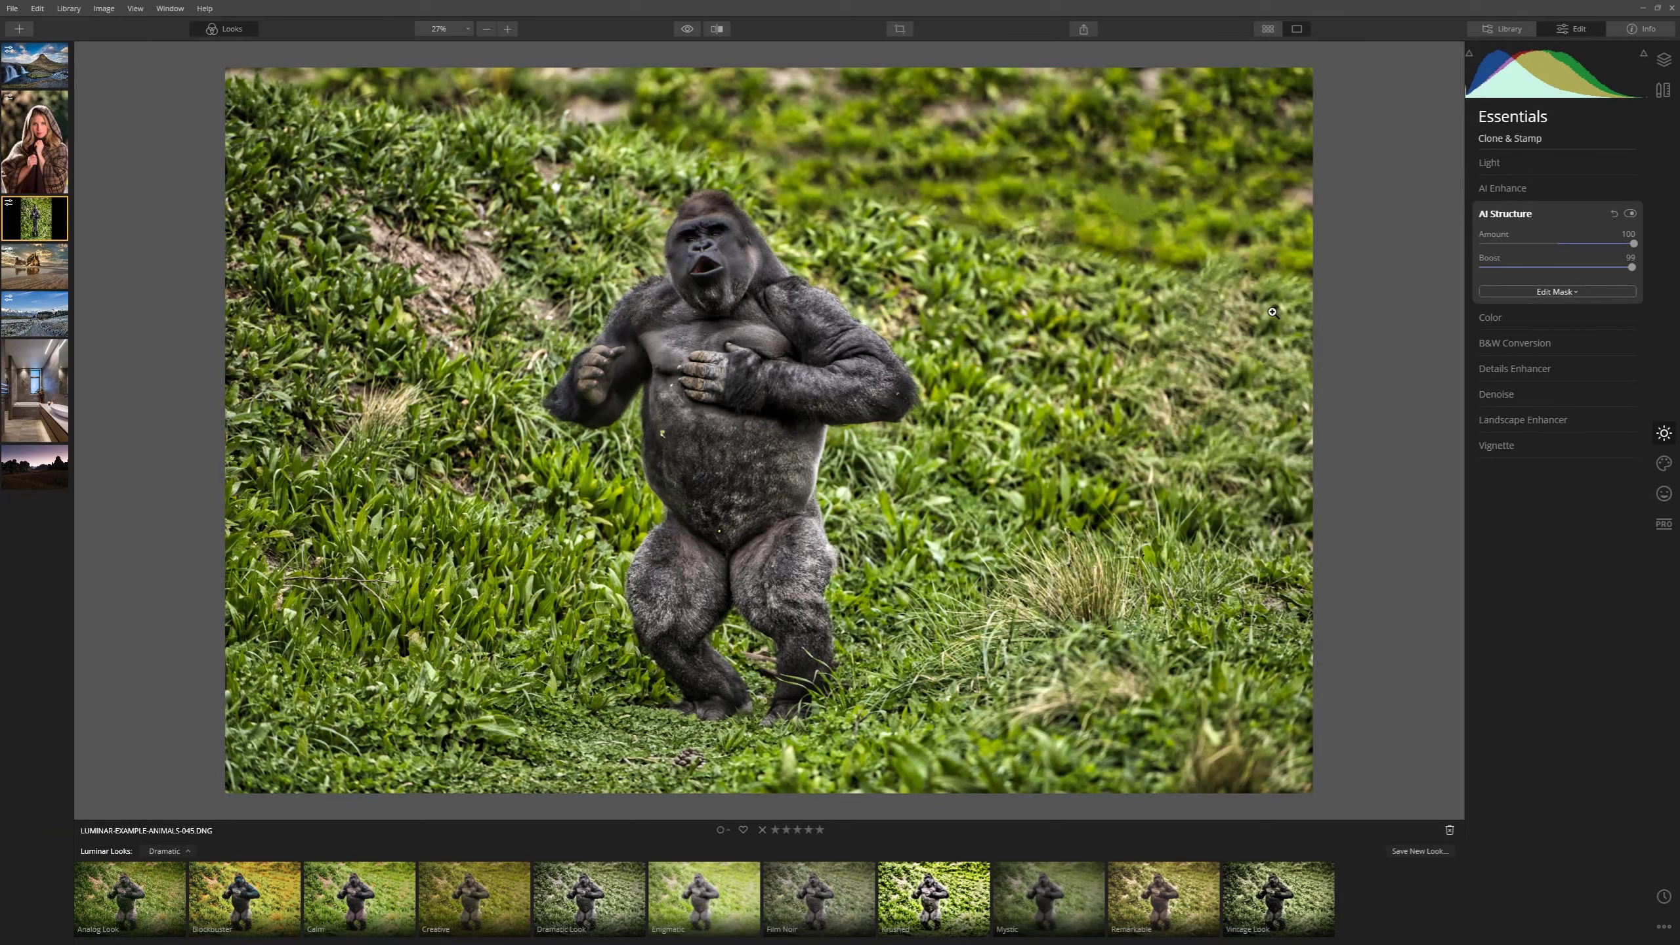
Mask AI Structure with a 100% opacity brush painted over the gorilla's face and chest
left_click(1552, 293)
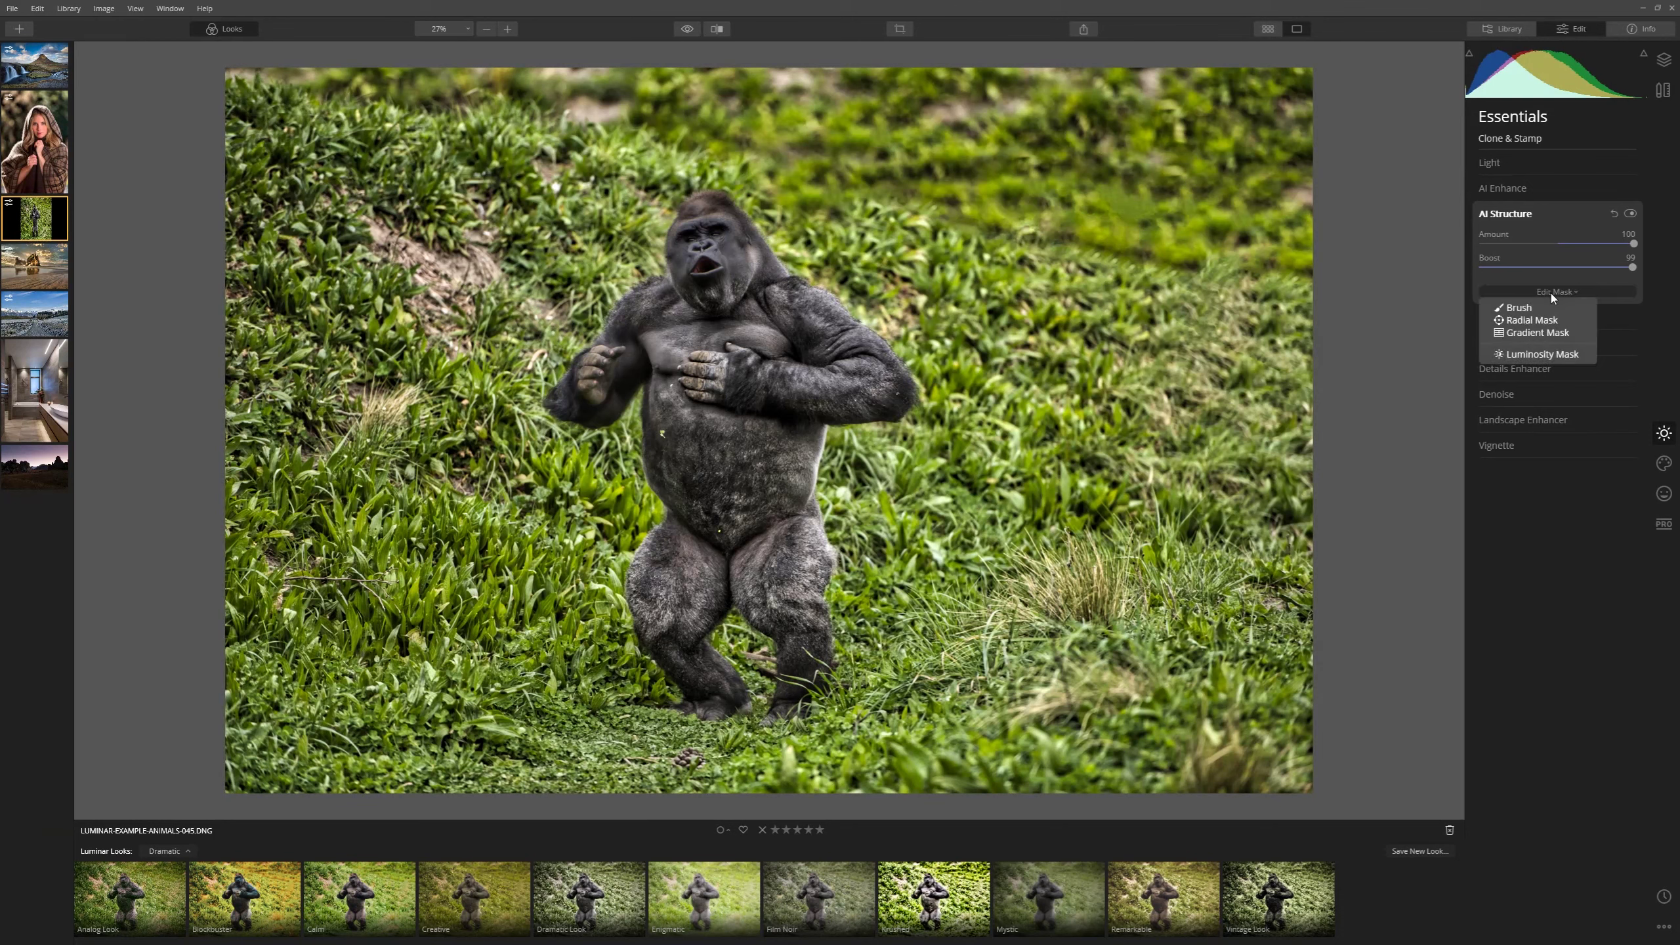
left_click(1502, 318)
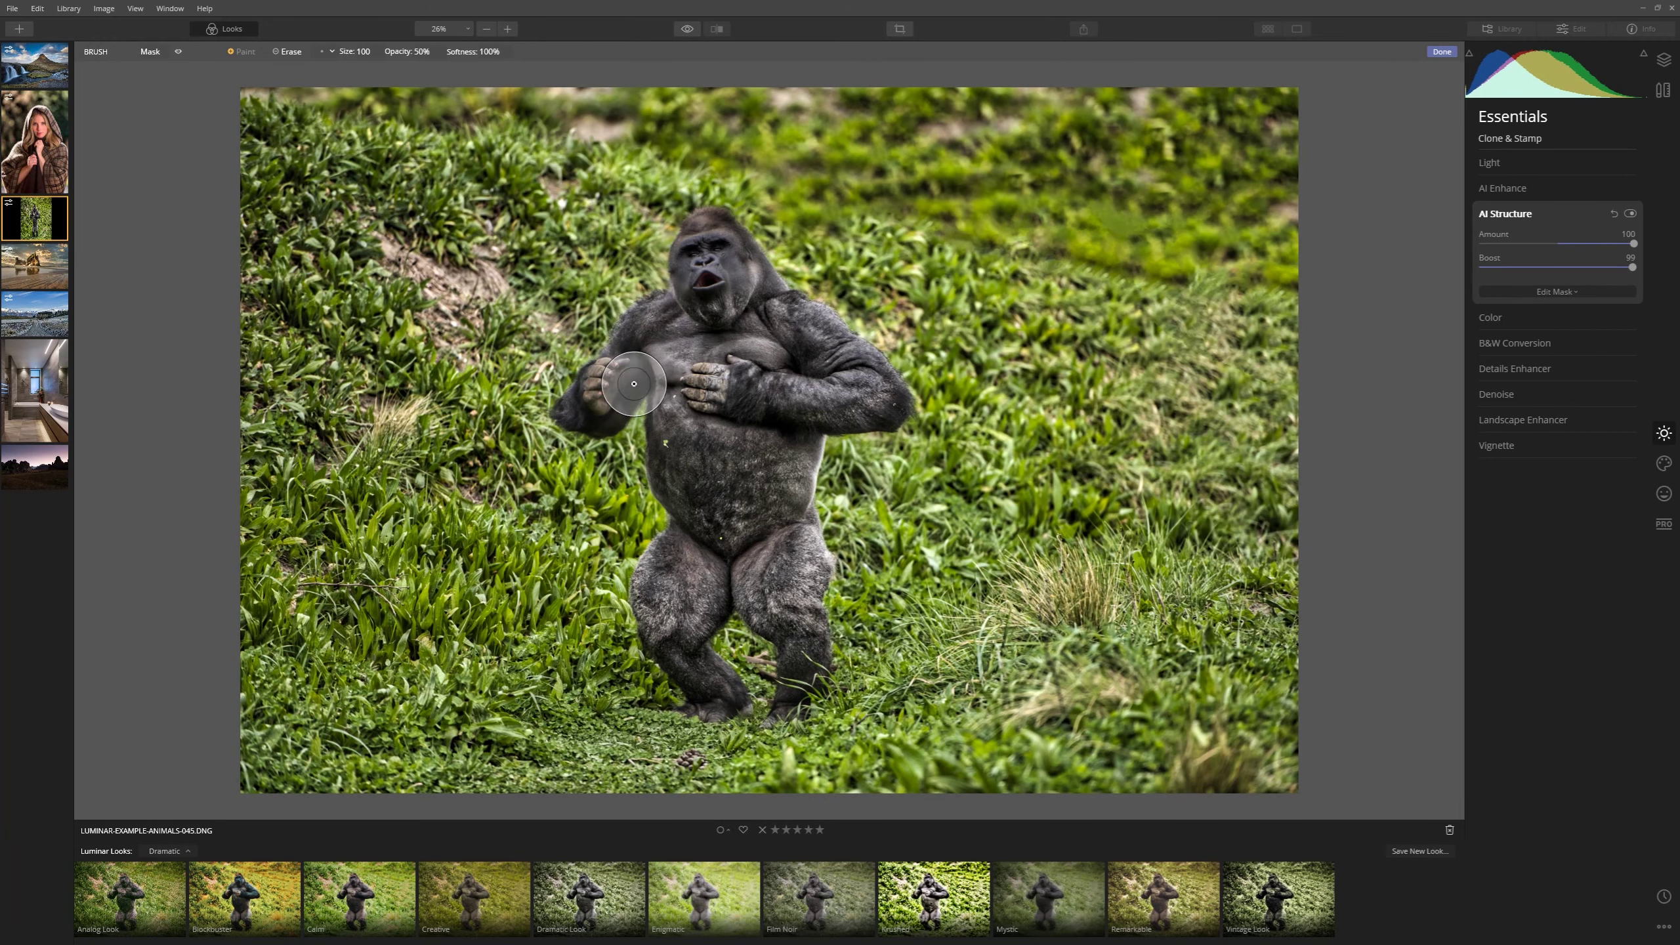
mouse_move(720, 353)
left_mouse_down()
mouse_move(754, 292)
mouse_move(642, 342)
mouse_move(725, 291)
mouse_move(863, 409)
left_mouse_up()
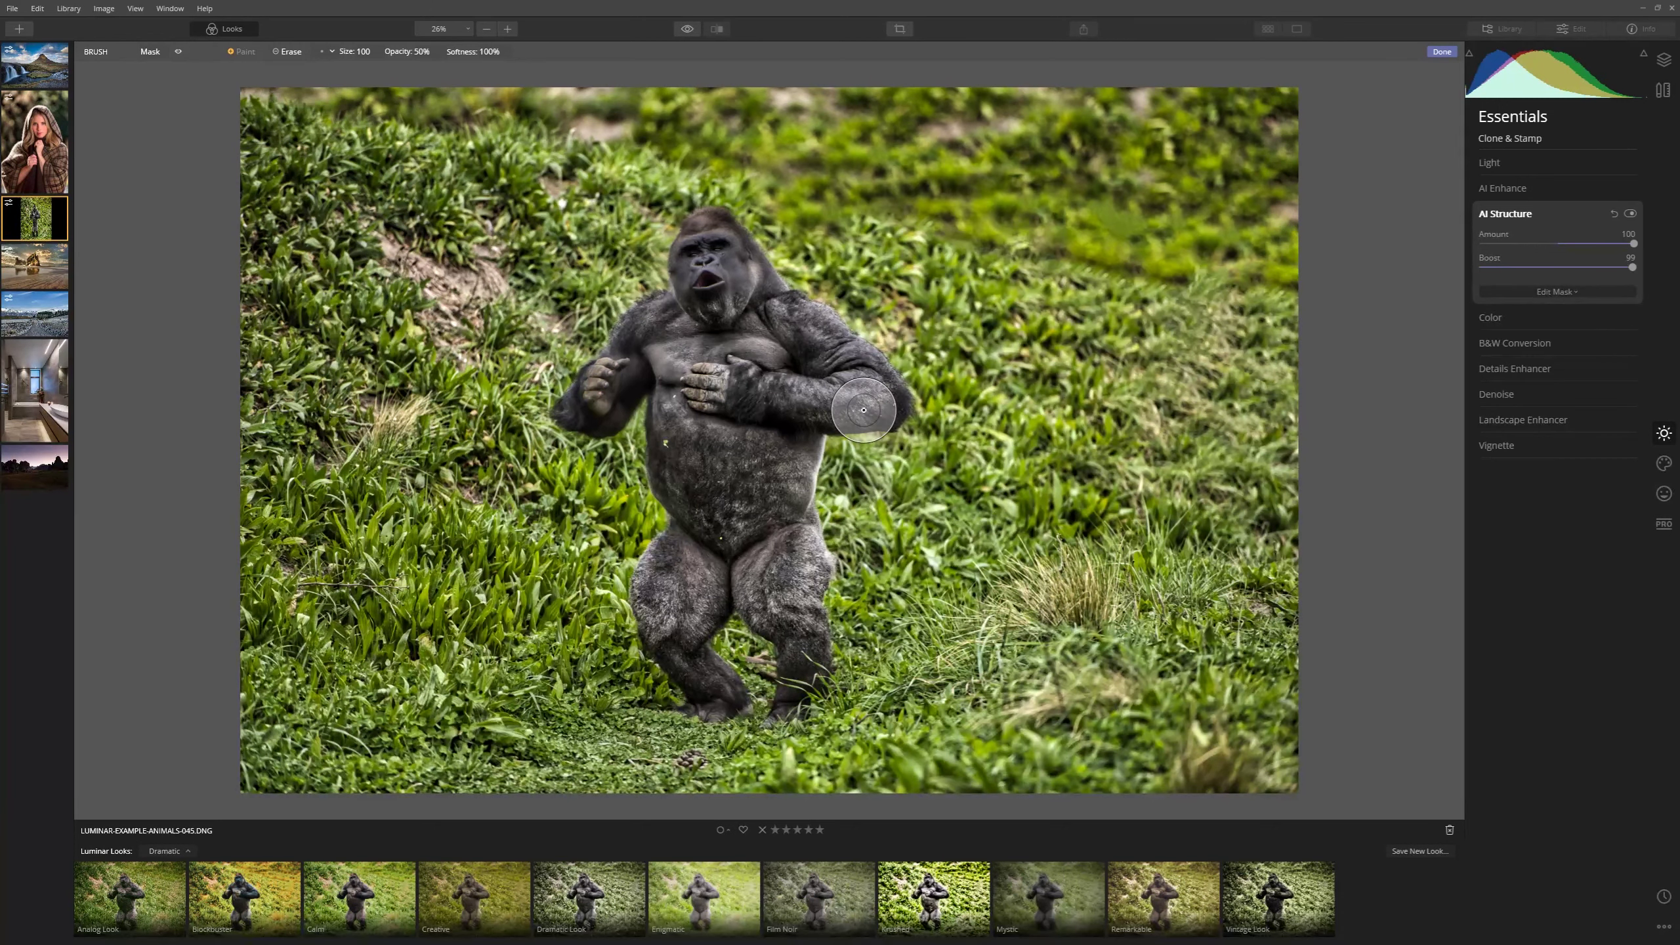
left_click(426, 53)
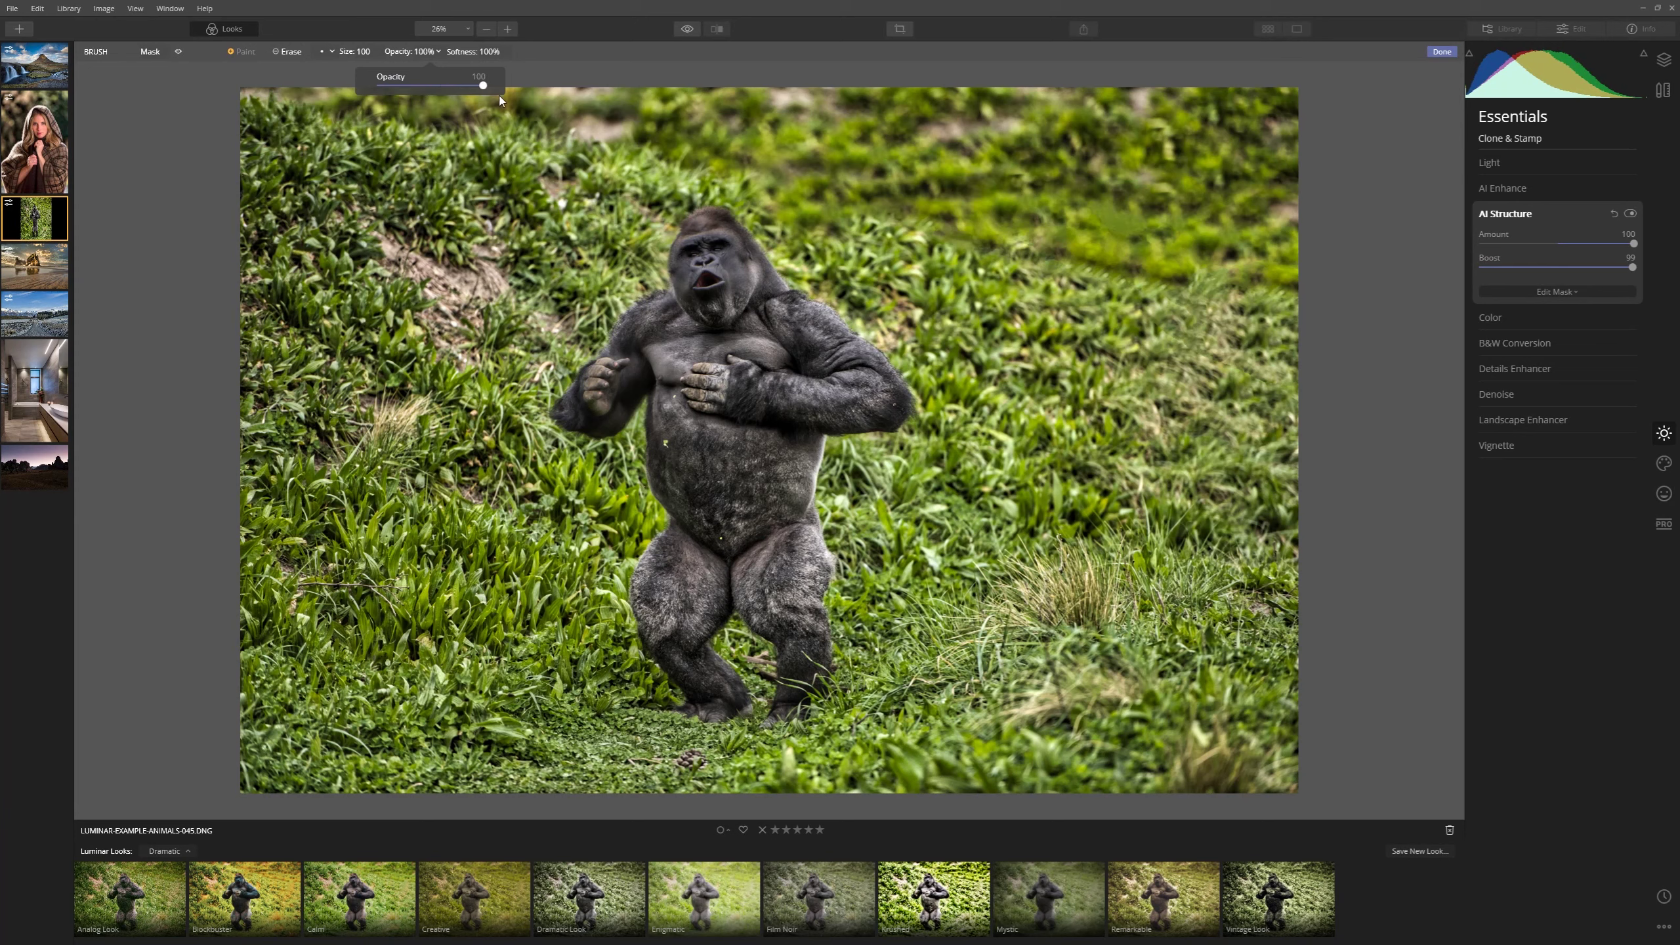
left_click(733, 267)
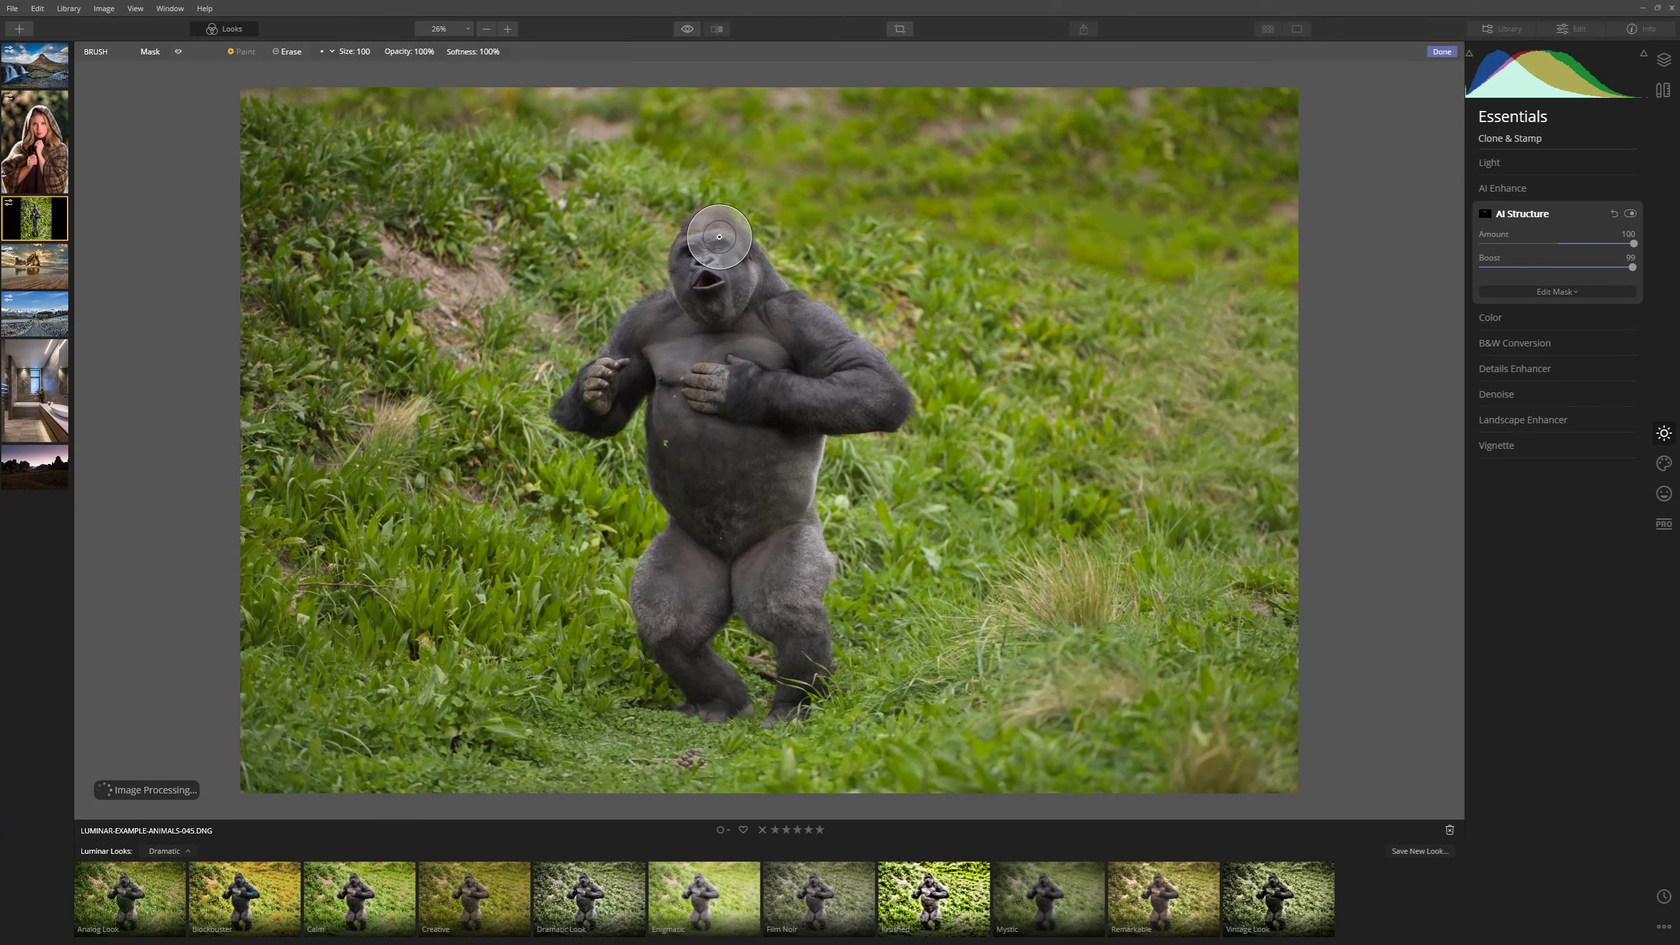
mouse_move(700, 254)
left_mouse_down()
mouse_move(600, 386)
mouse_move(611, 376)
mouse_move(663, 403)
mouse_move(693, 513)
mouse_move(673, 661)
mouse_move(717, 699)
mouse_move(702, 540)
mouse_move(772, 596)
mouse_move(793, 682)
mouse_move(813, 375)
mouse_move(873, 391)
mouse_move(761, 302)
mouse_move(711, 222)
mouse_move(693, 288)
mouse_move(765, 331)
mouse_move(702, 376)
mouse_move(766, 493)
mouse_move(787, 489)
mouse_move(672, 393)
mouse_move(657, 346)
mouse_move(615, 397)
mouse_move(882, 373)
mouse_move(733, 470)
mouse_move(703, 286)
left_mouse_up()
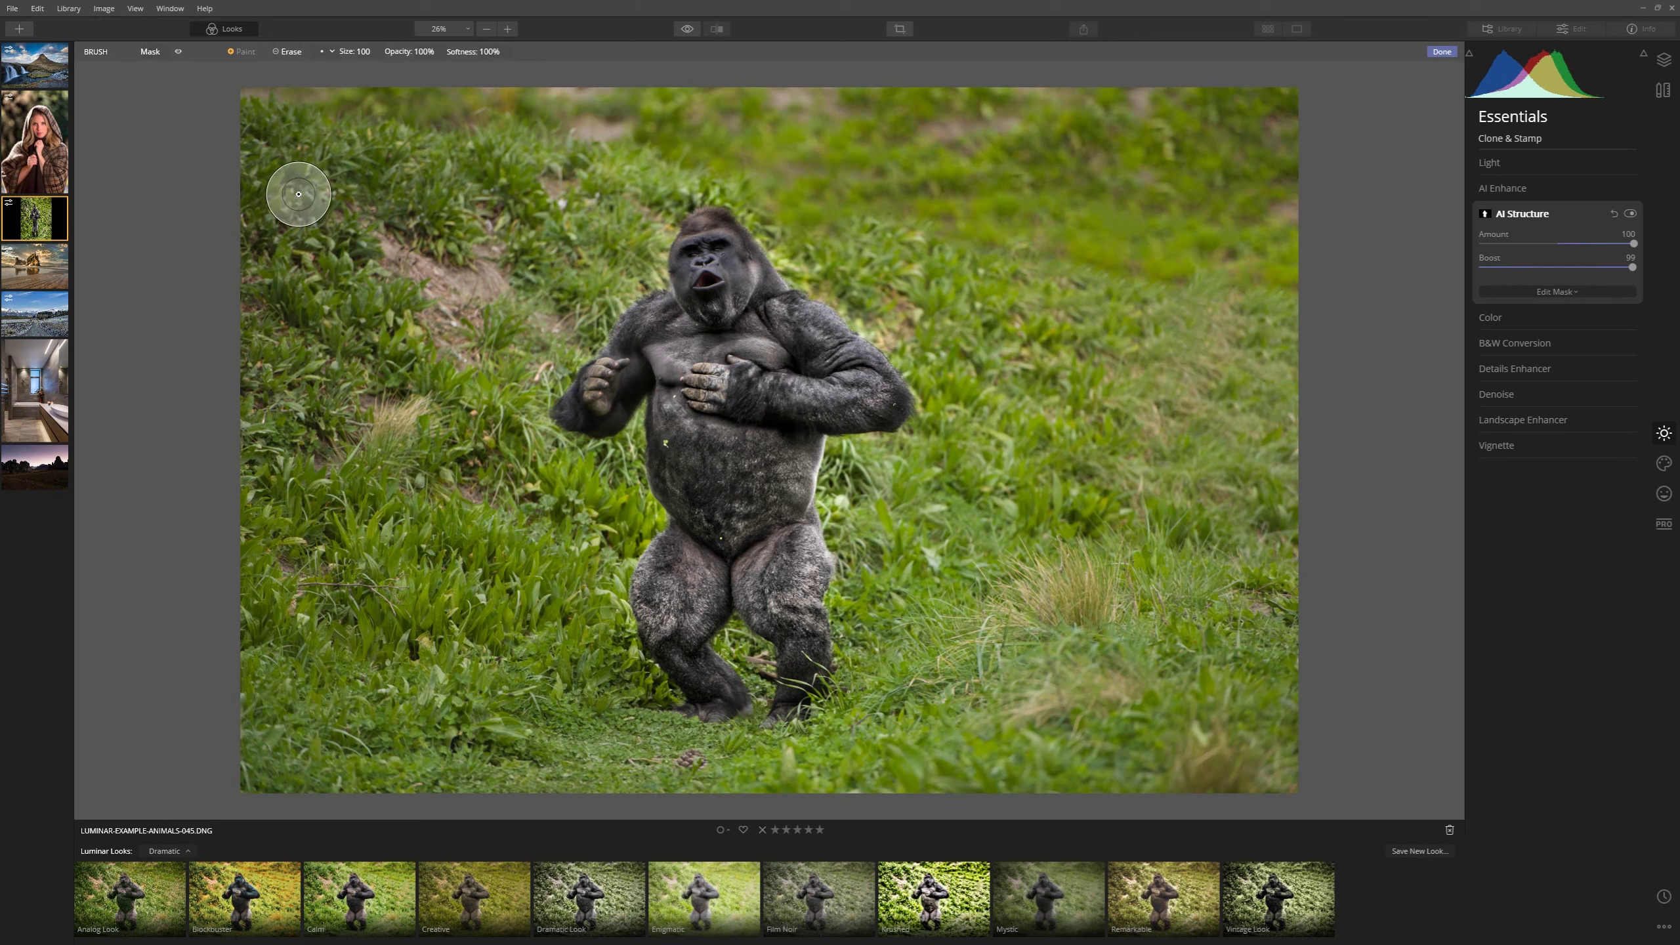
With the red mask overlay shown, extend the mask over the gorilla's left arm and right shoulder
left_click(178, 52)
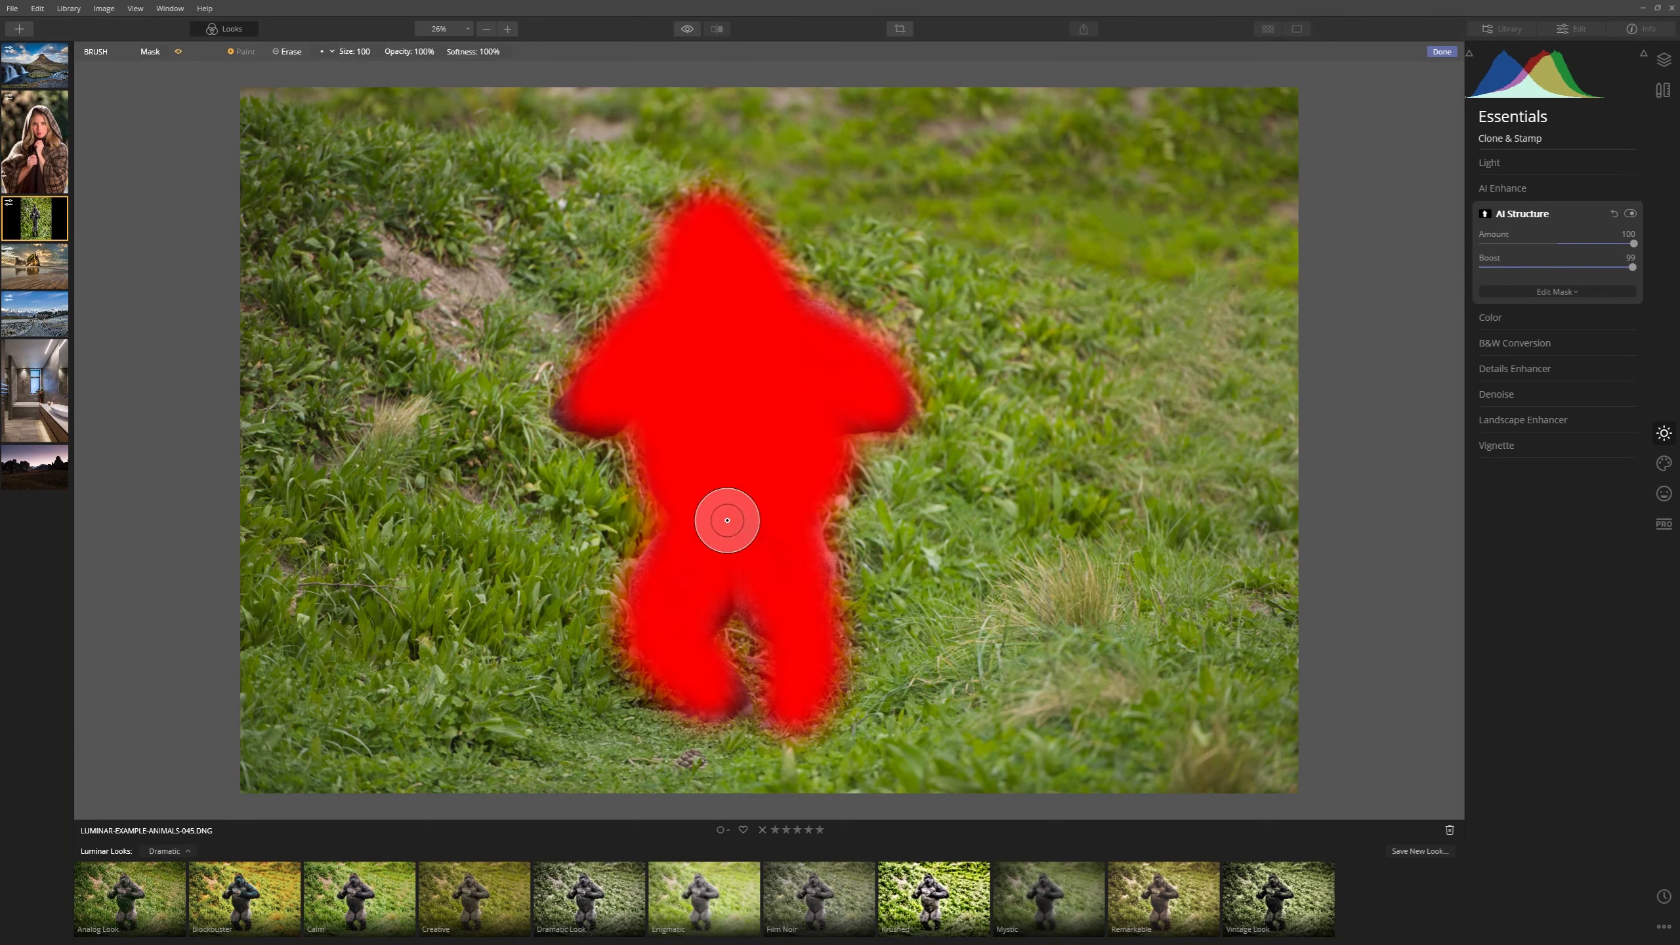
left_click(575, 413)
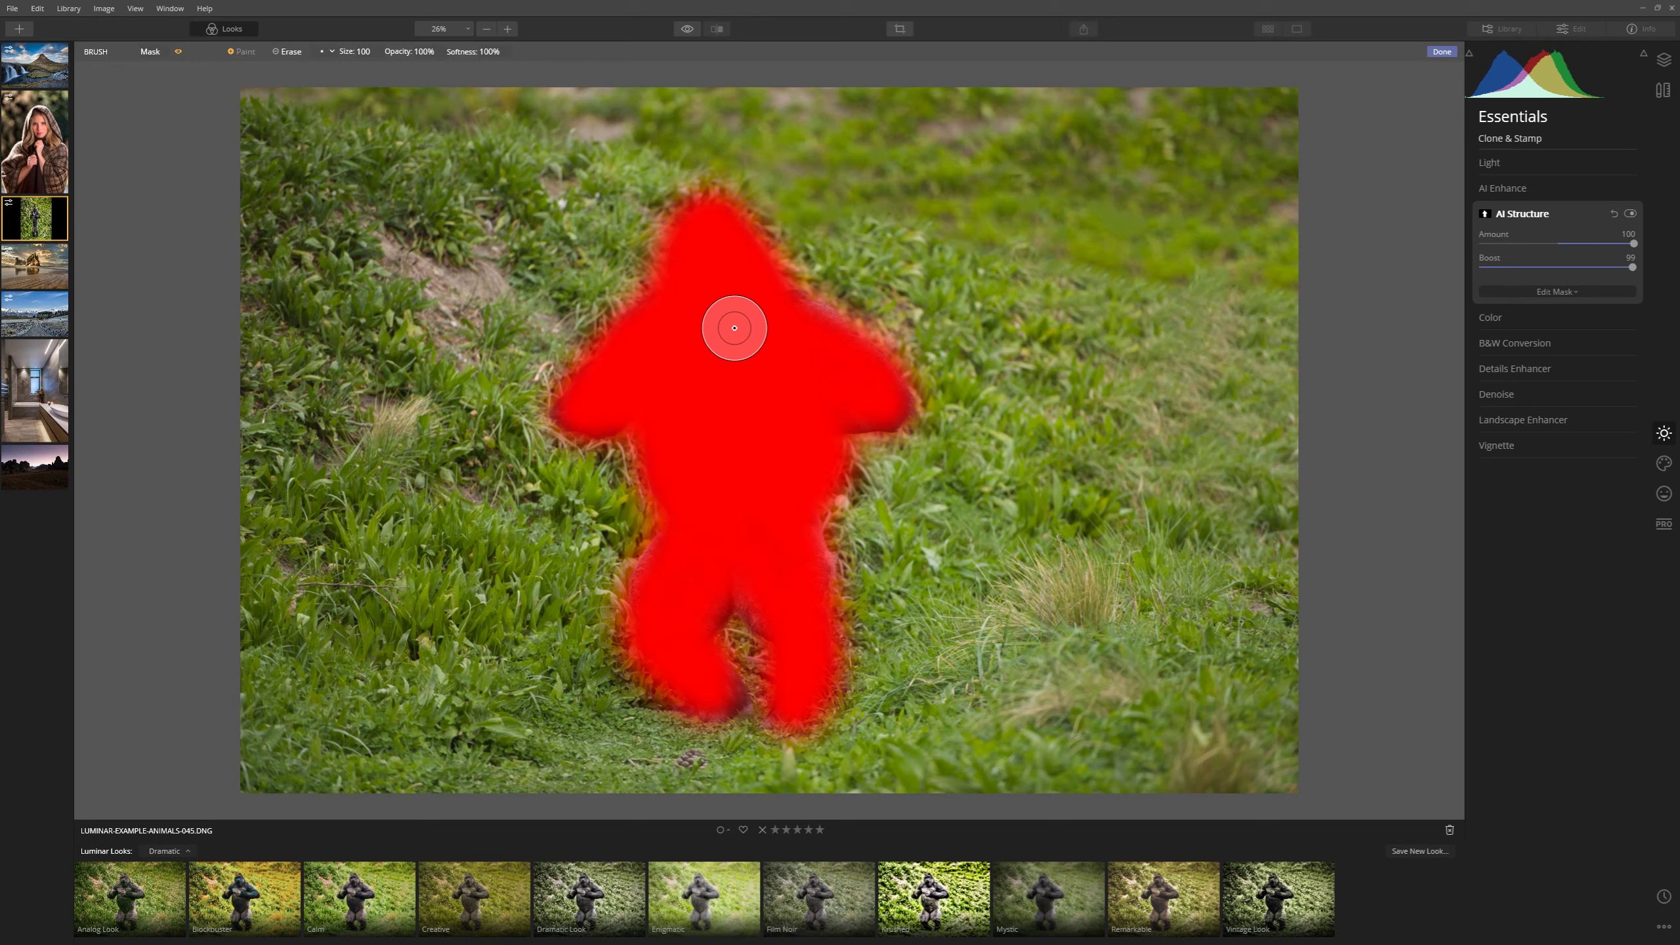
mouse_move(734, 327)
left_mouse_down()
mouse_move(886, 402)
mouse_move(863, 376)
left_mouse_up()
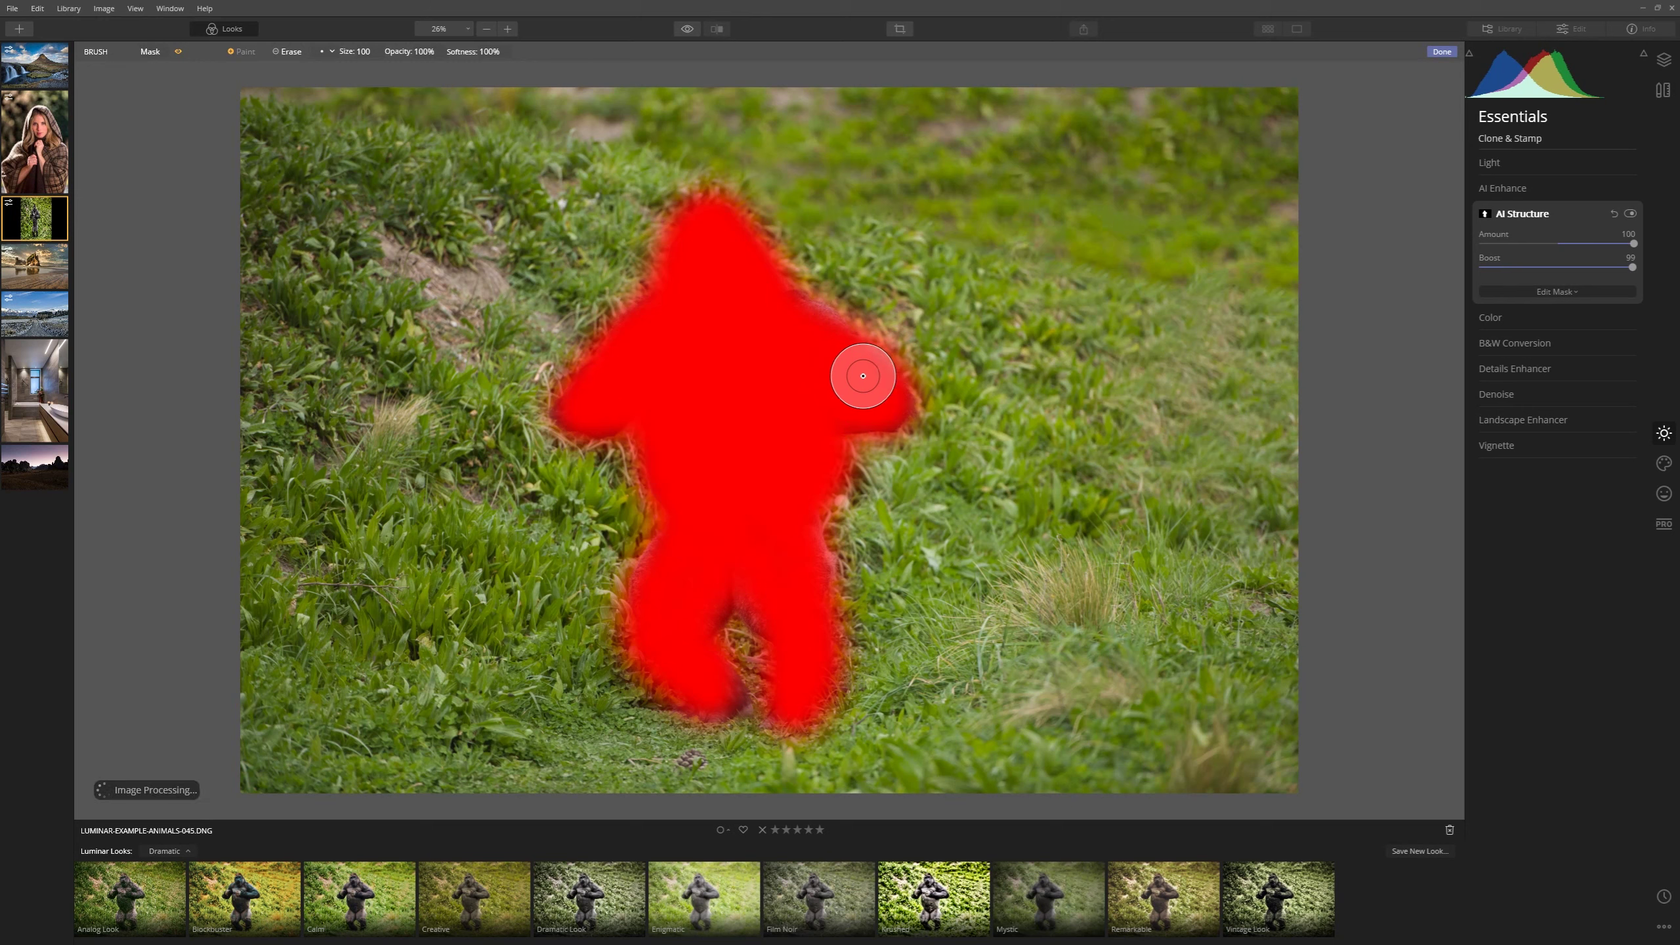
Hide the mask overlay and toggle AI Structure off and on to compare
left_click(178, 51)
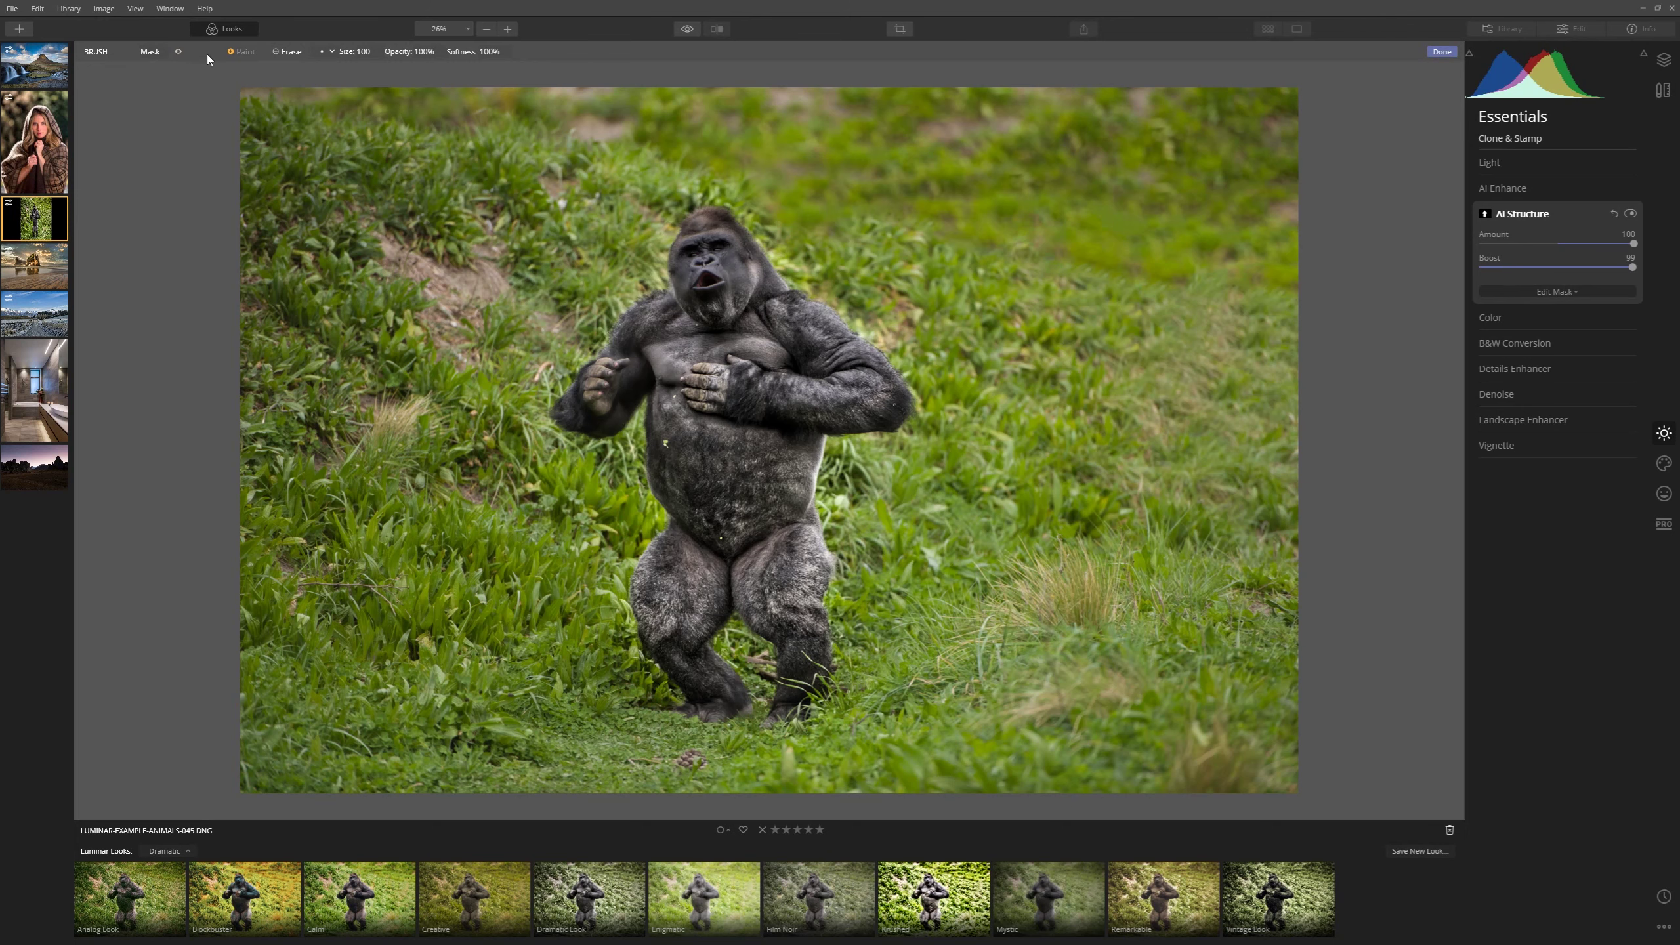
left_click(1630, 215)
left_click(1630, 215)
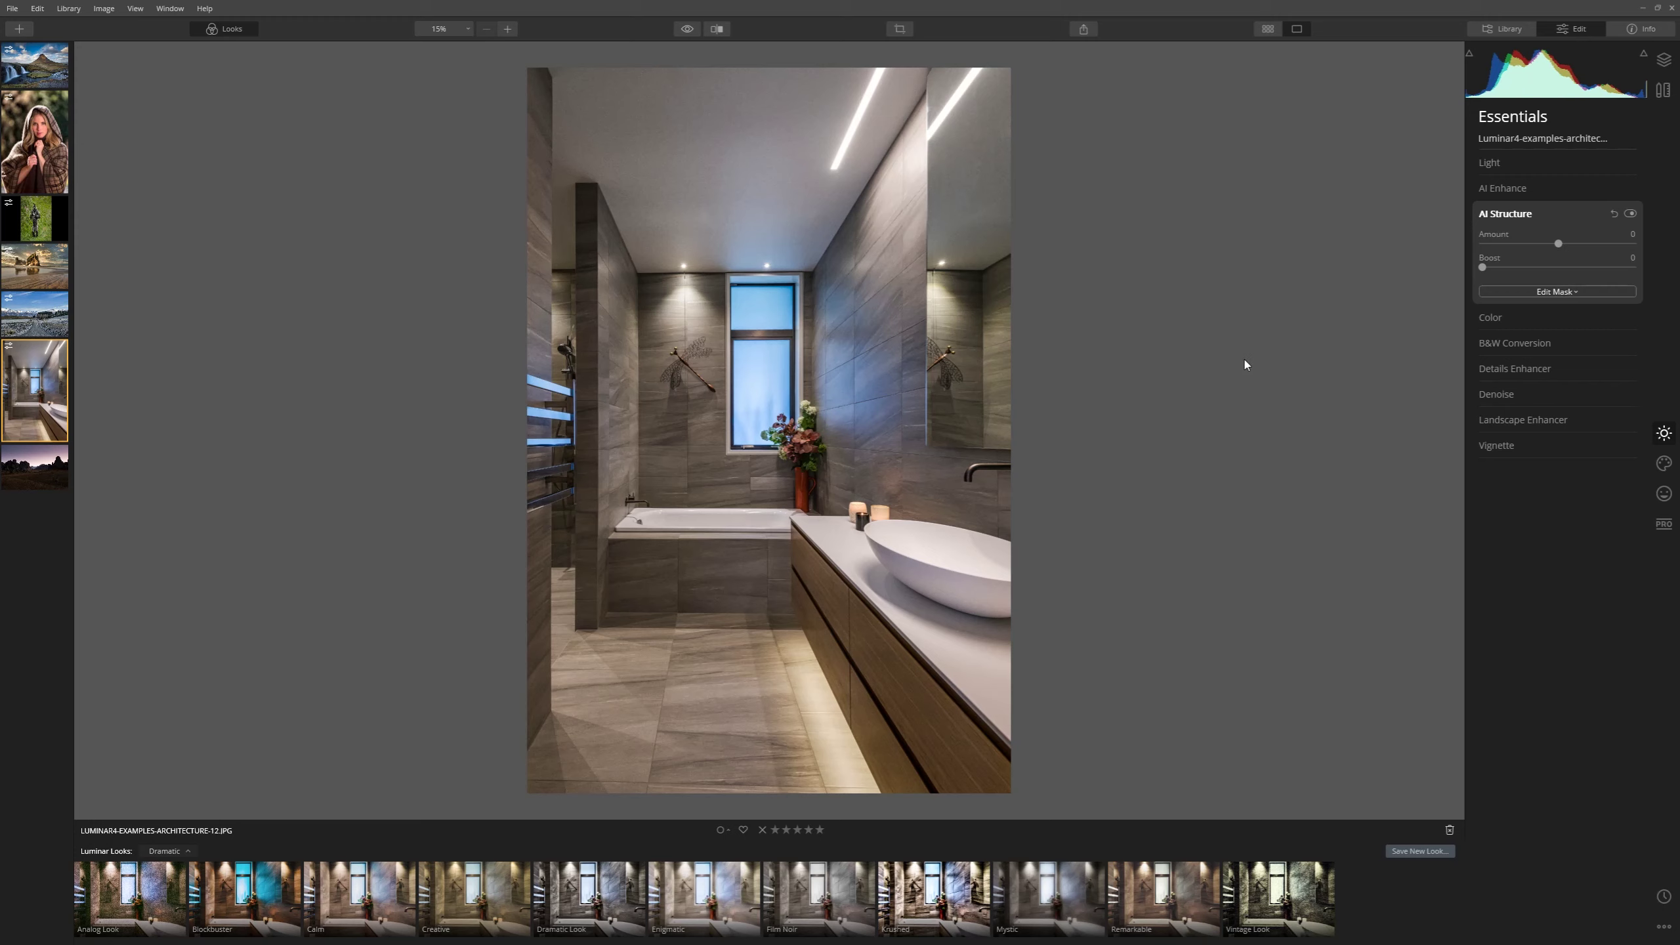
Raise AI Accent to 21 under AI Enhance on the bathroom photo
left_click(1540, 189)
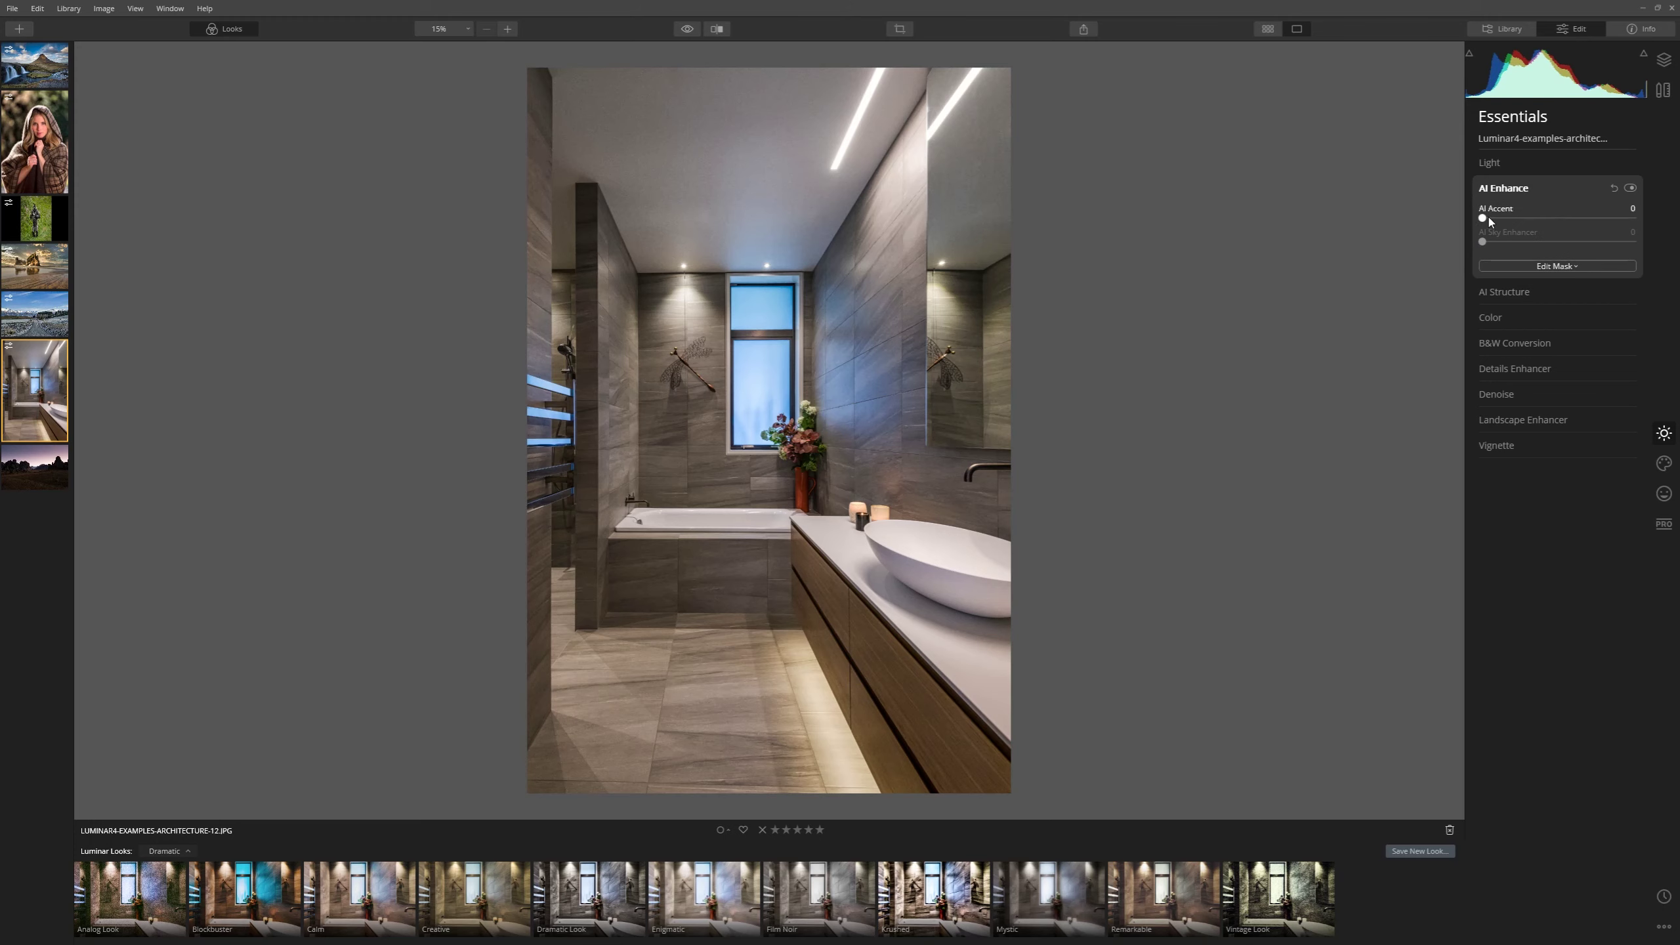
left_click_drag(1483, 218, 1517, 234)
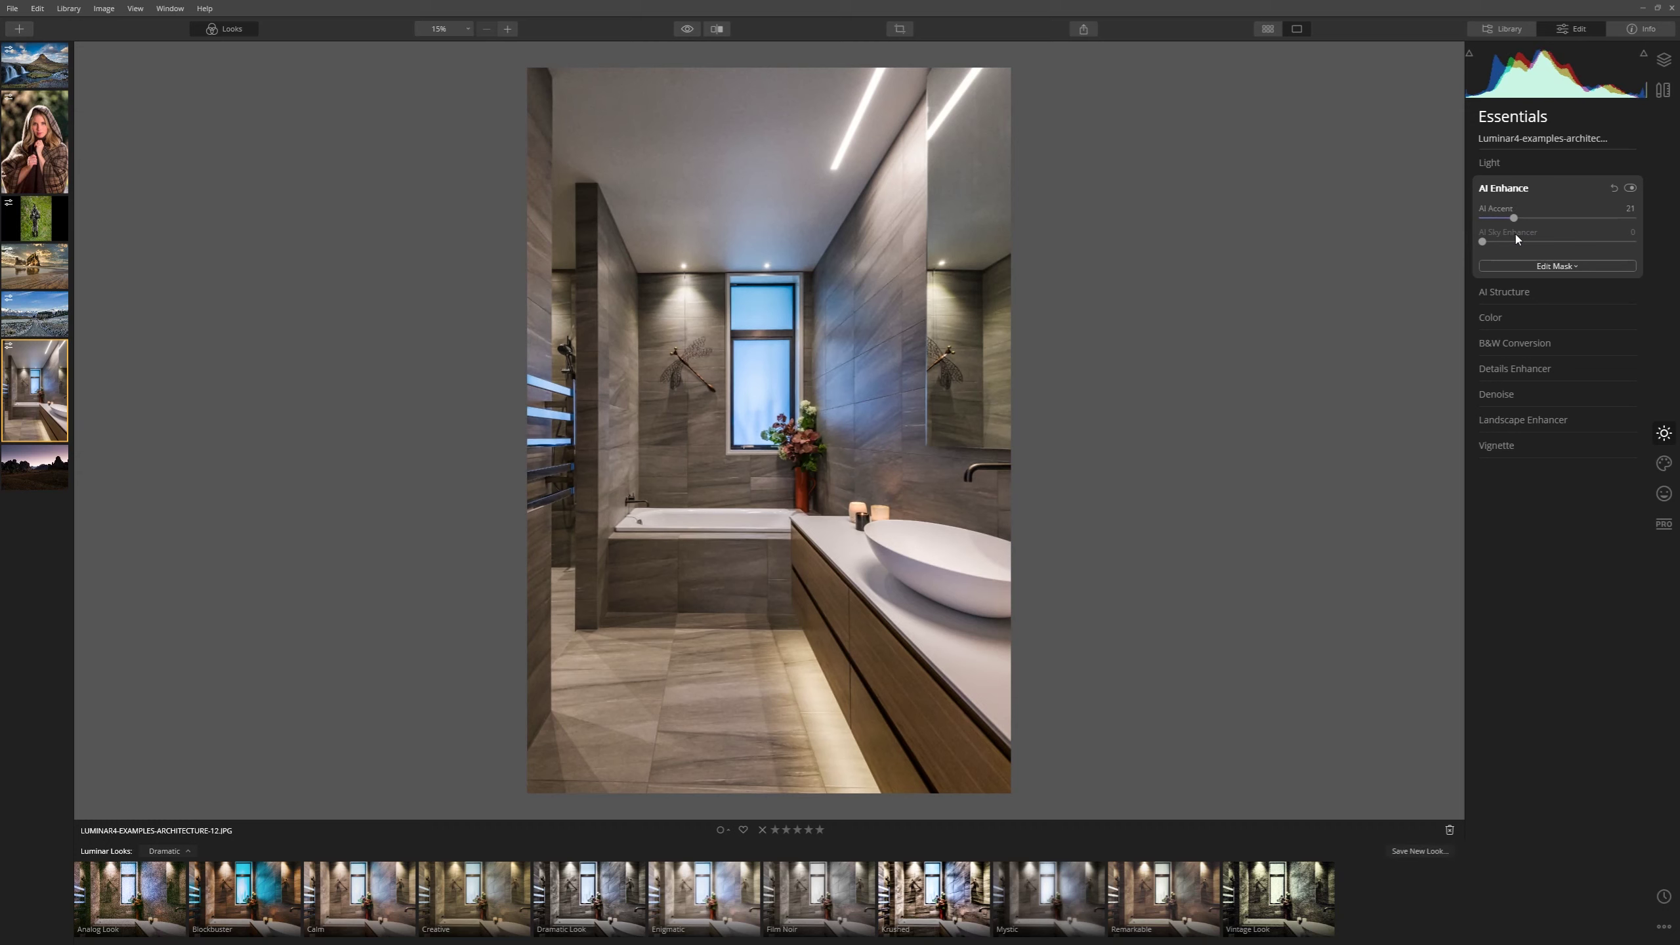
left_click(1515, 293)
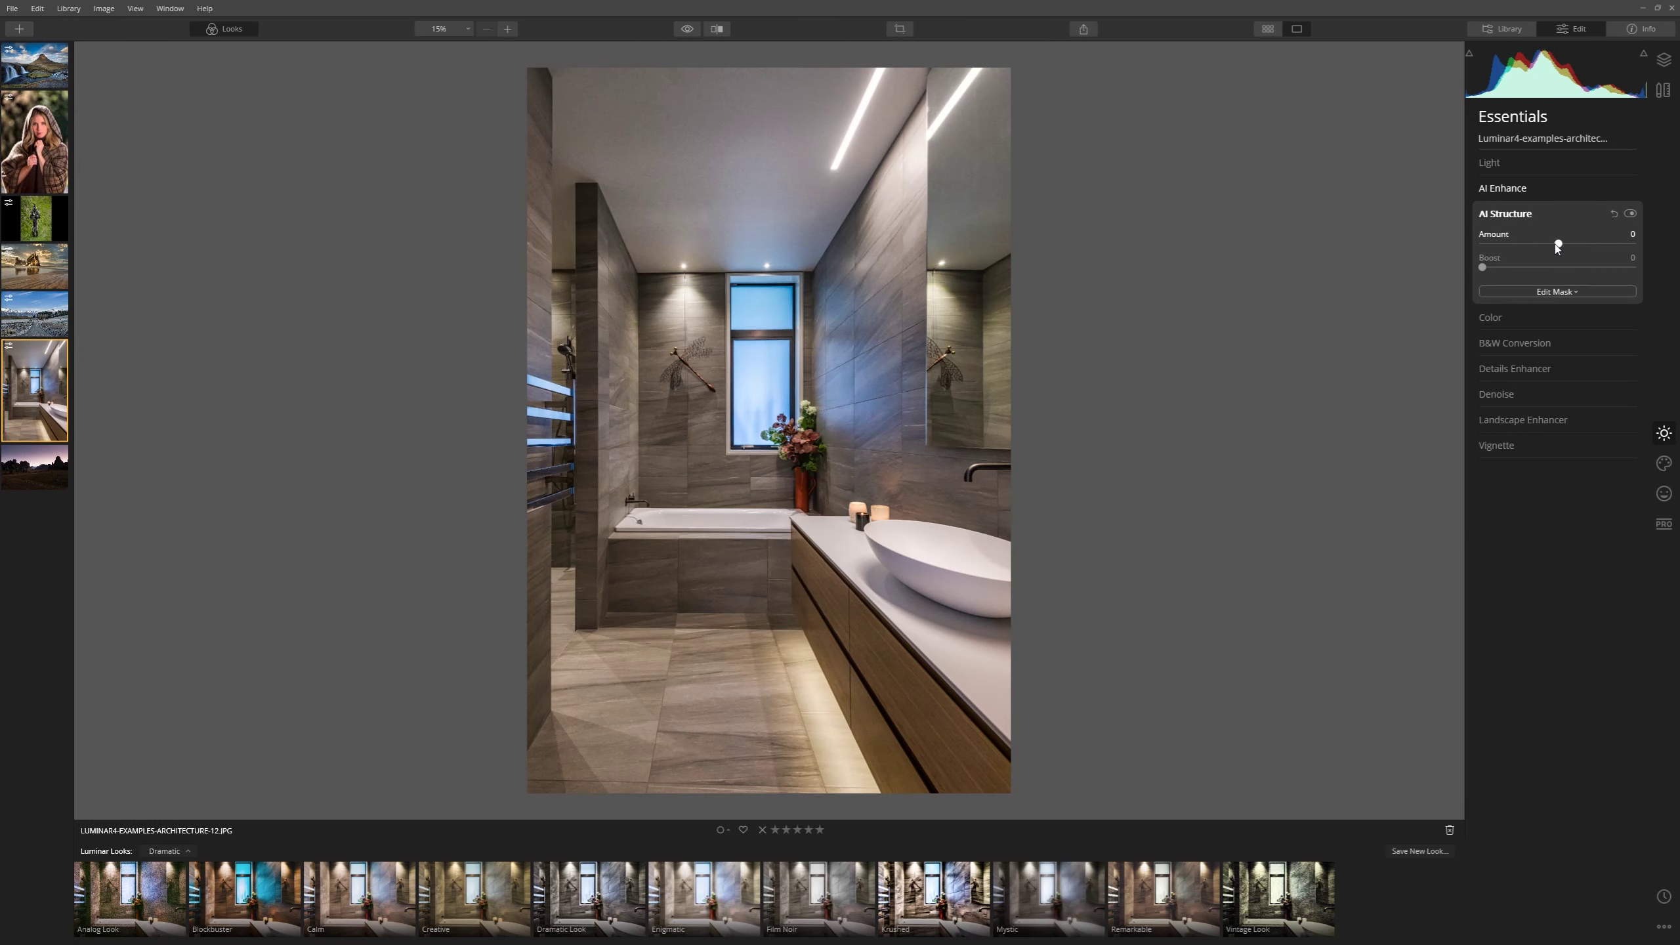
Set the bathroom's AI Structure Amount to 10 after trying 100, then compare with it off
left_click_drag(1560, 246, 1675, 265)
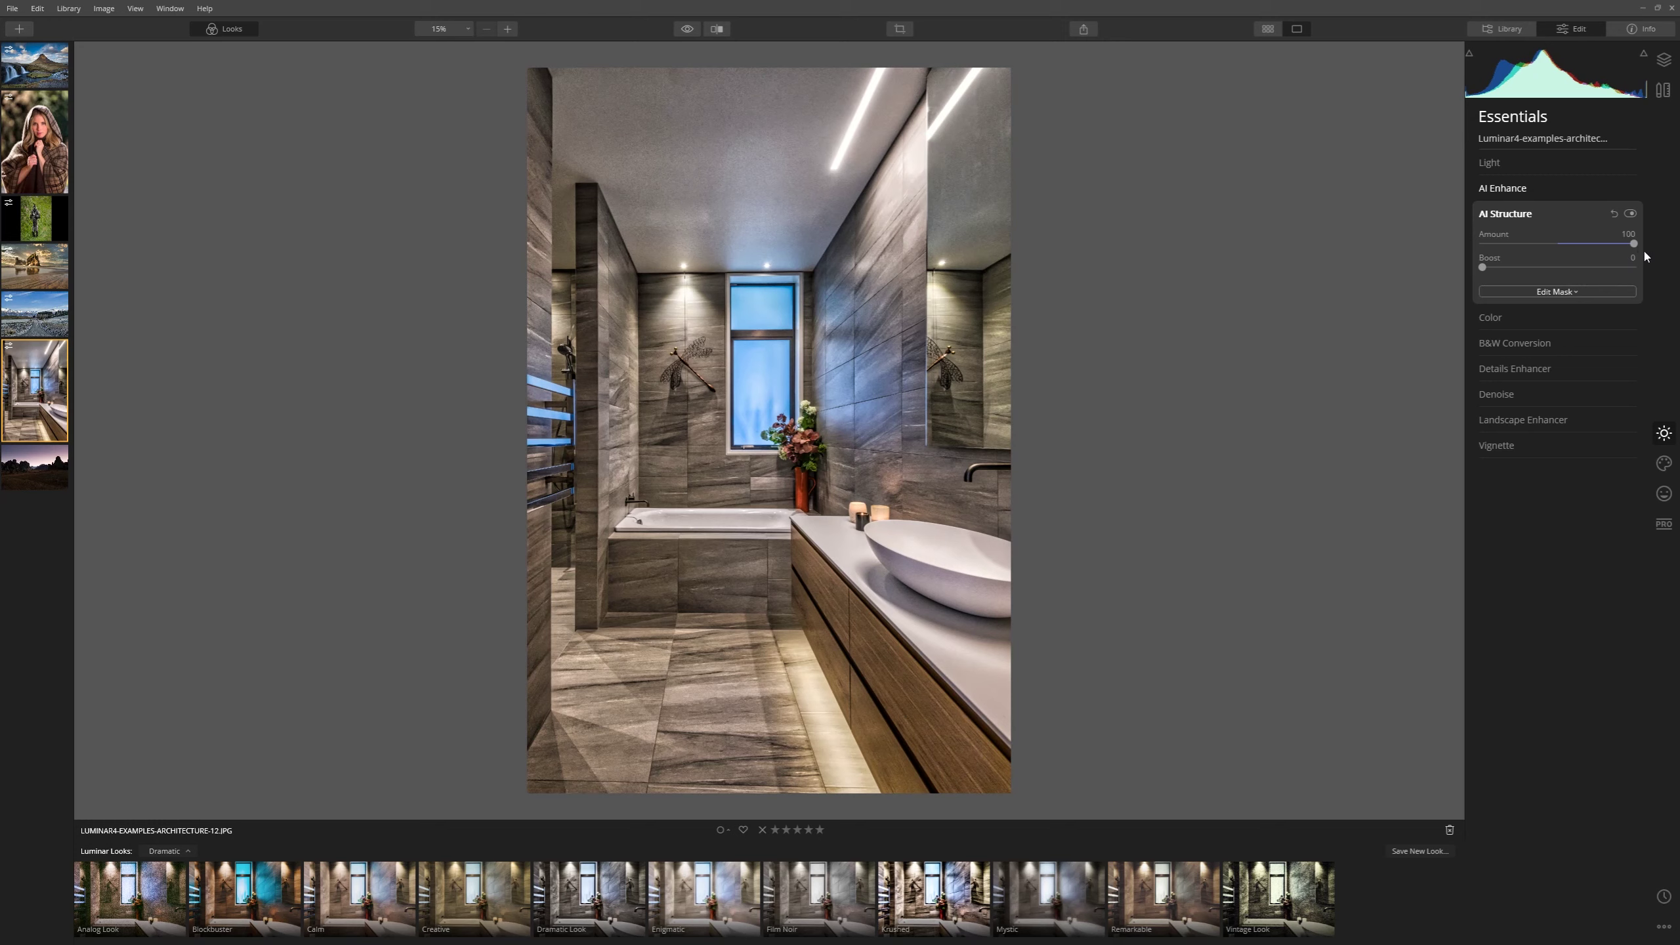
left_click_drag(1633, 244, 1567, 246)
left_click(1630, 214)
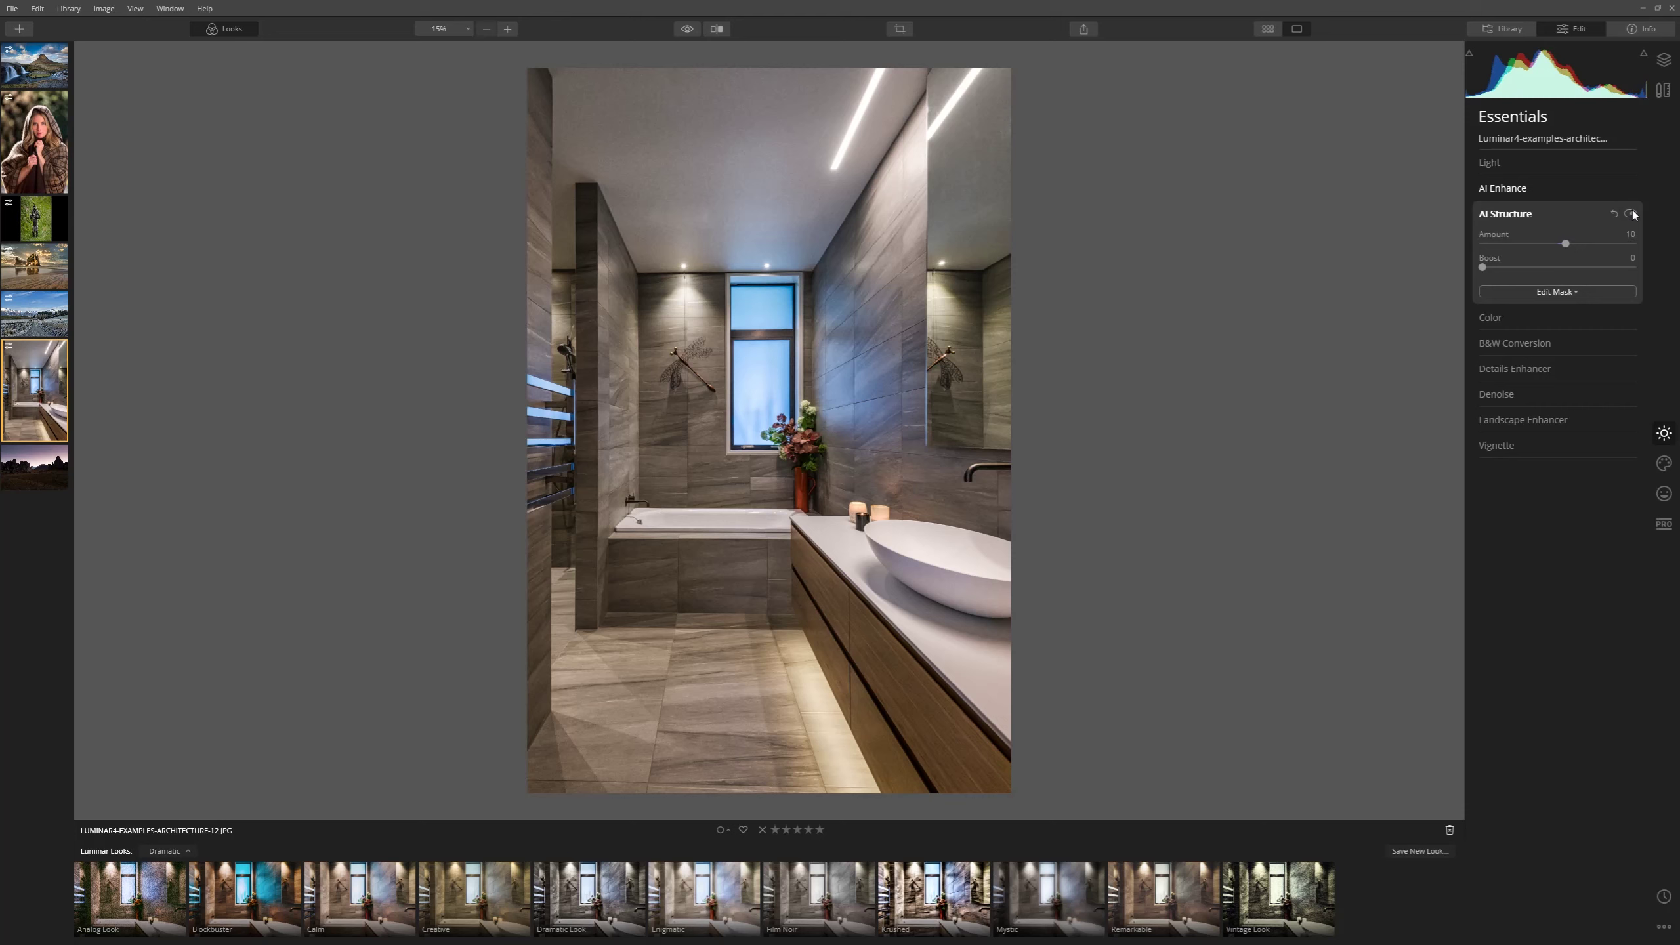